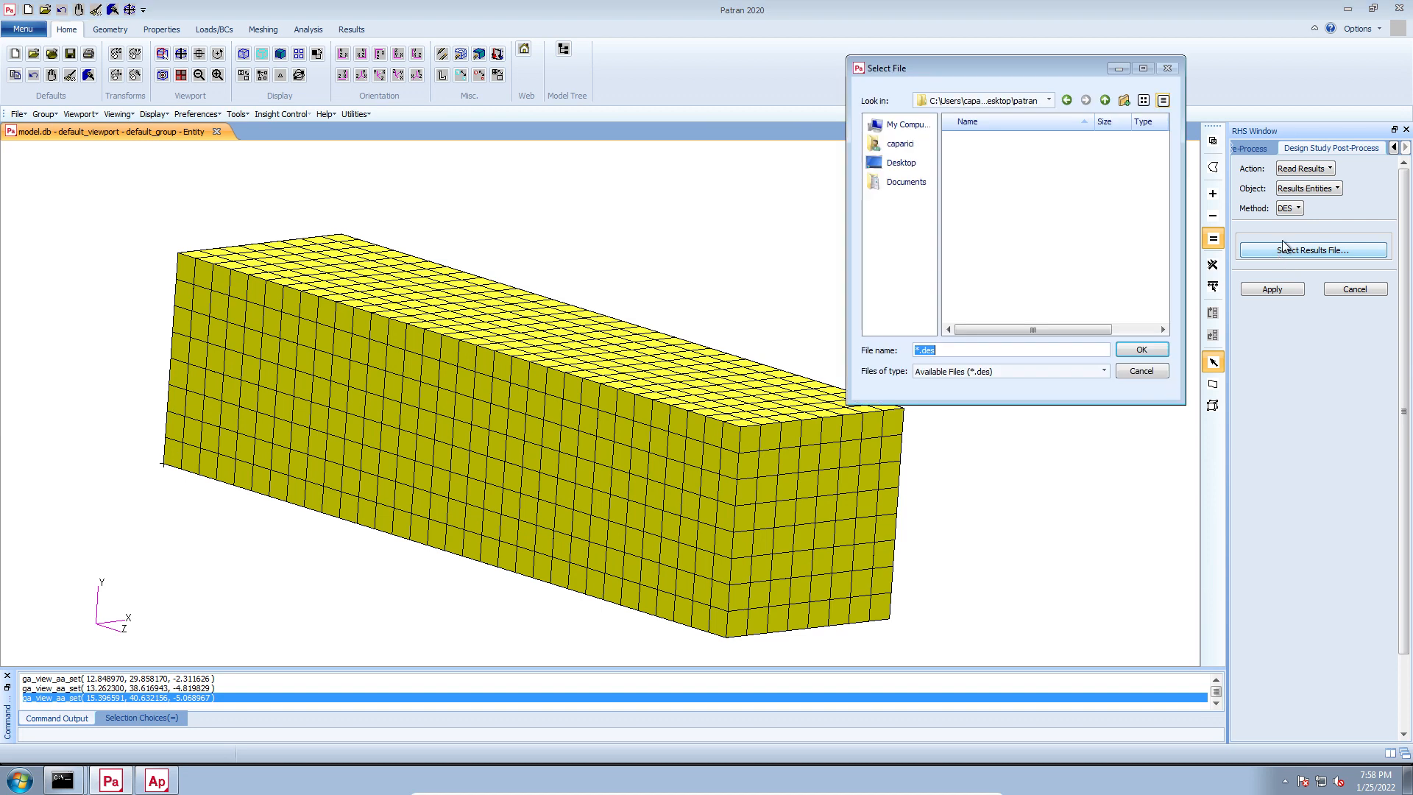
Read the topology optimization results from model.des in the Z:\2_solution_files folder.
click(902, 126)
double_click(971, 164)
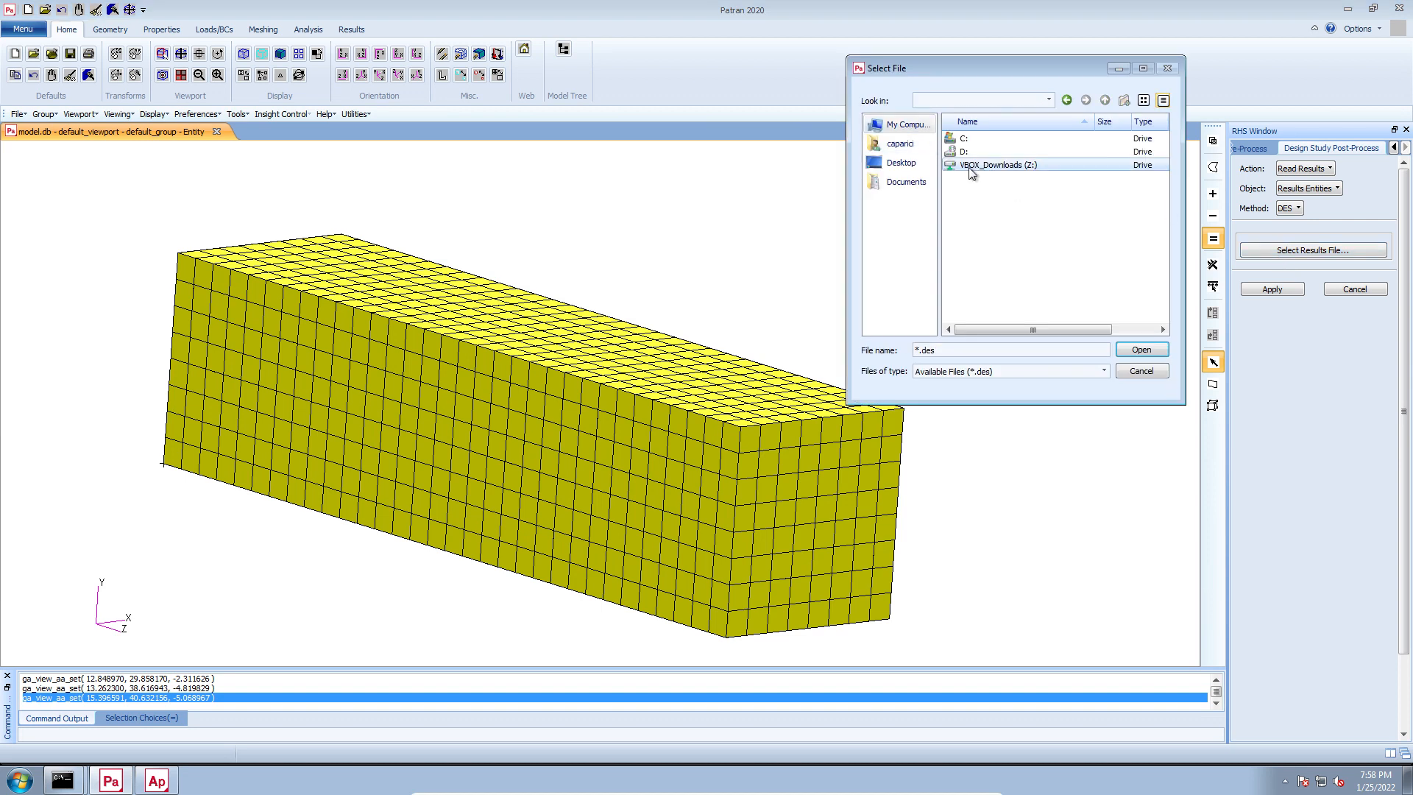
double_click(978, 139)
click(979, 139)
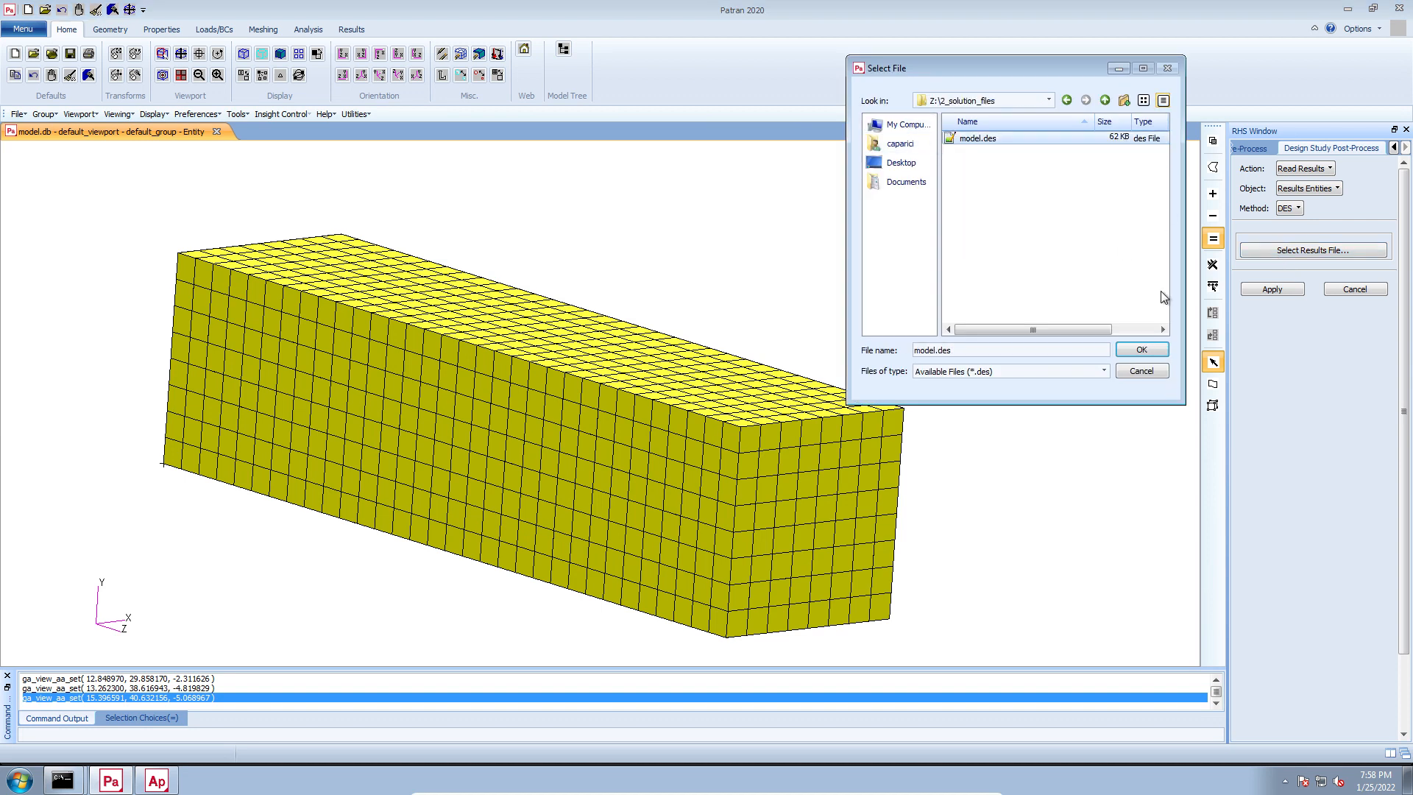
click(1140, 351)
click(1295, 291)
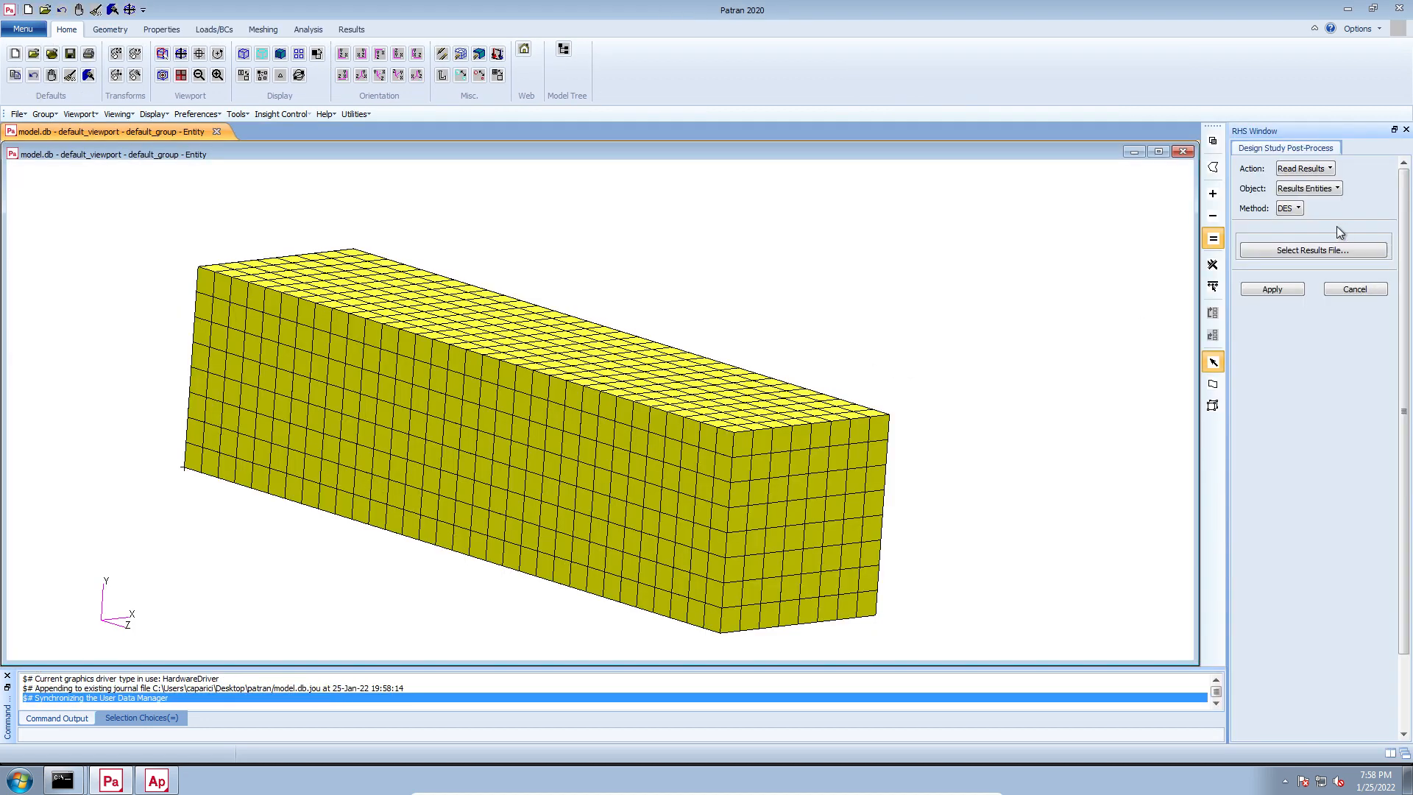
Display the DESIGN CYCLE: 88 results for the entire model at threshold 0.3, storing the elements in group HIGH_DENS_GRP.
click(1313, 169)
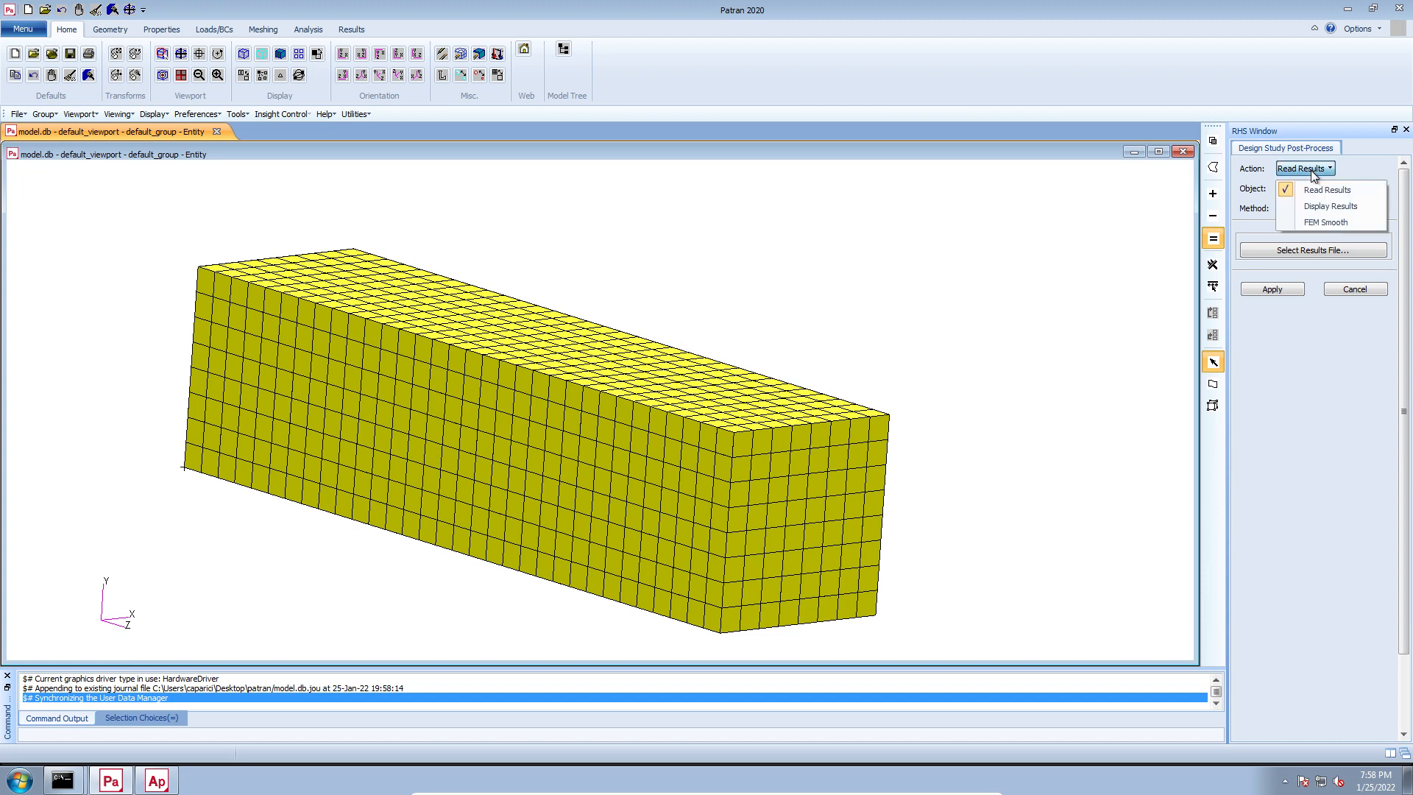
click(1322, 206)
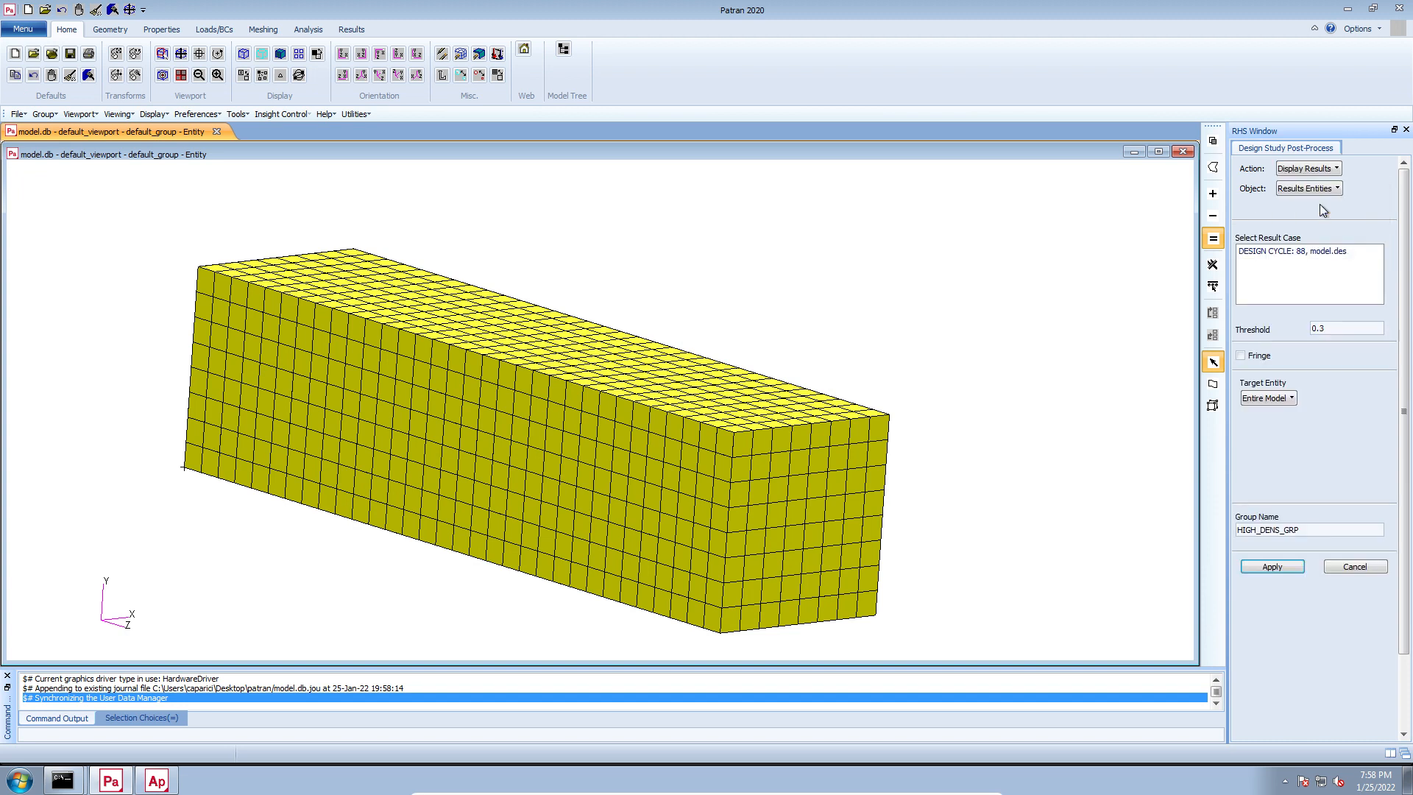
click(1298, 251)
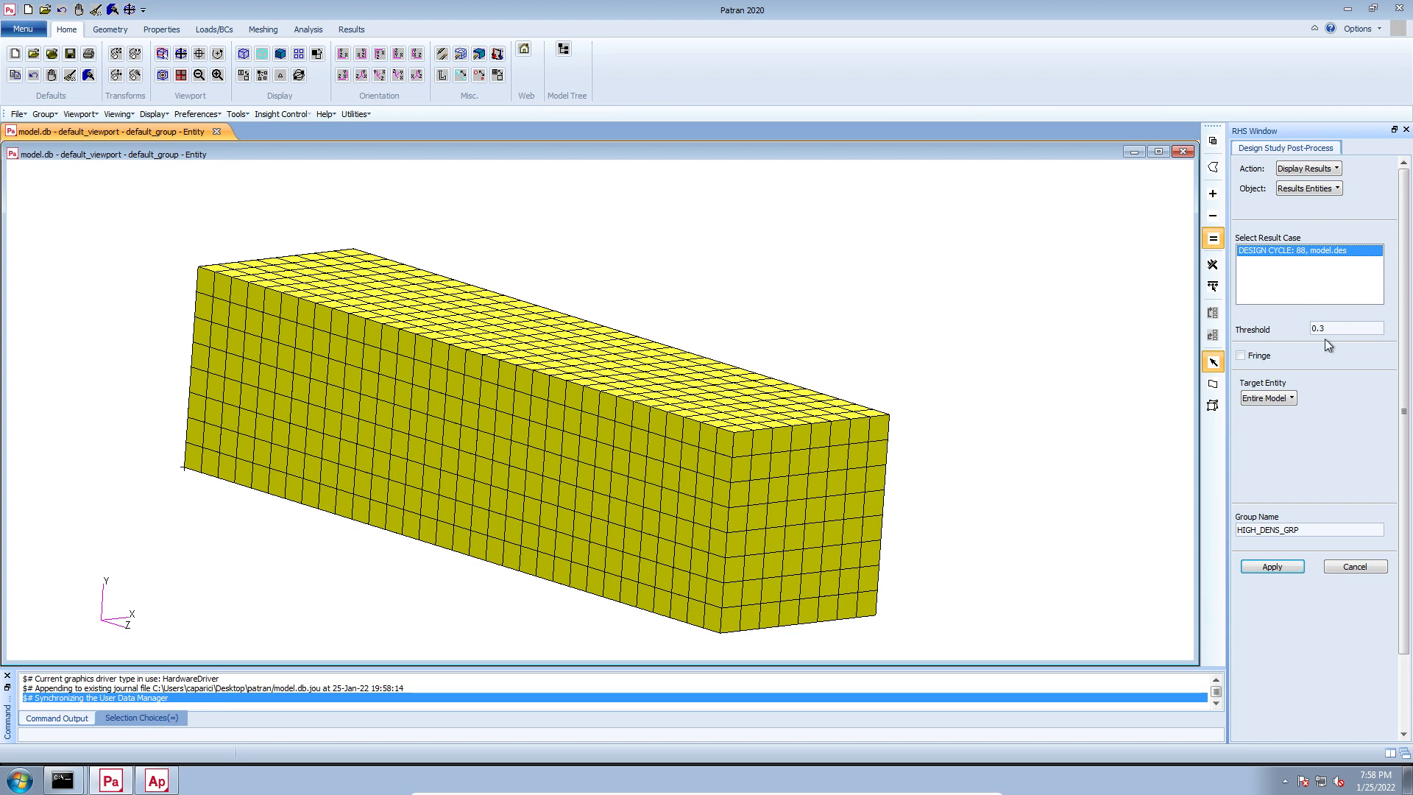
click(1287, 565)
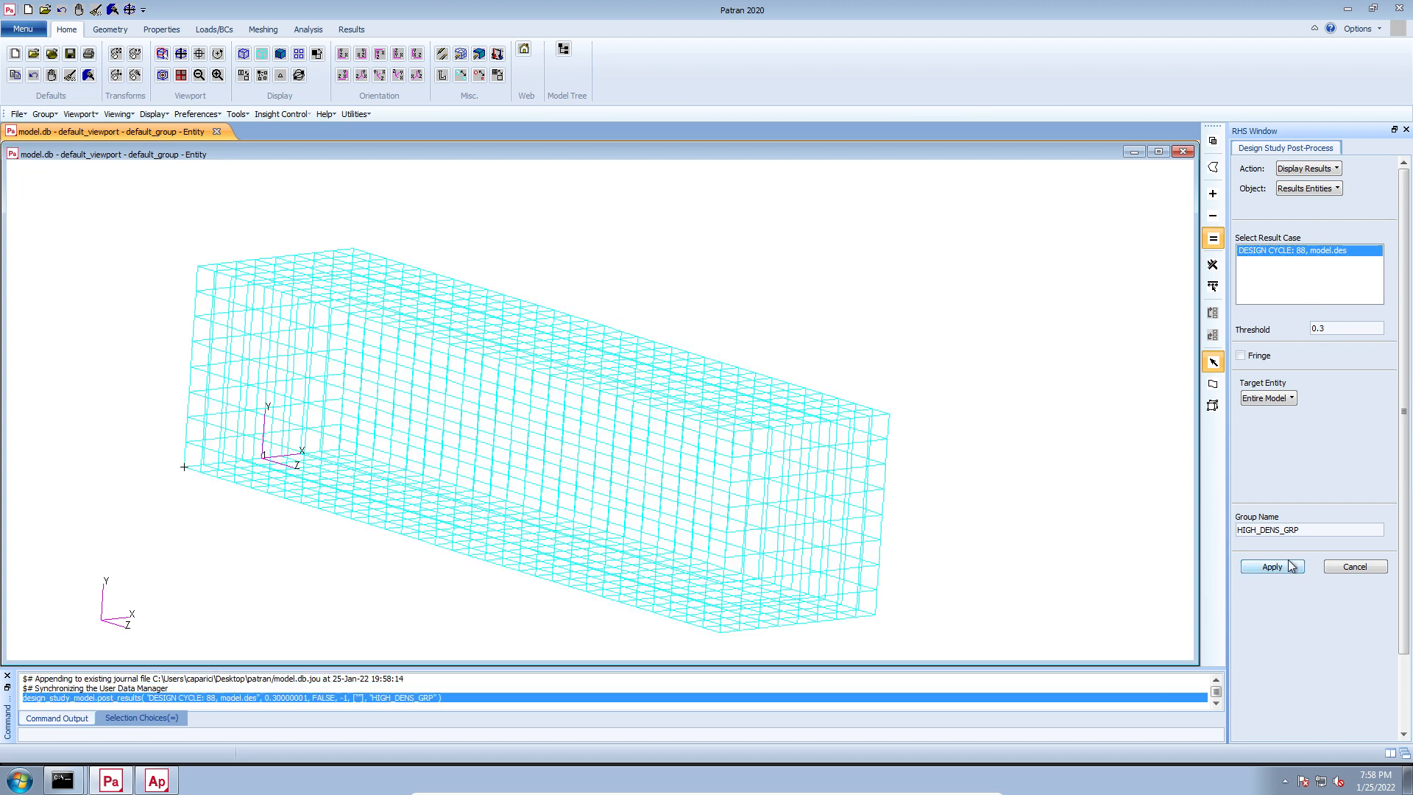
middle_drag(968, 430, 868, 426)
drag(1312, 529, 1162, 517)
click(1249, 535)
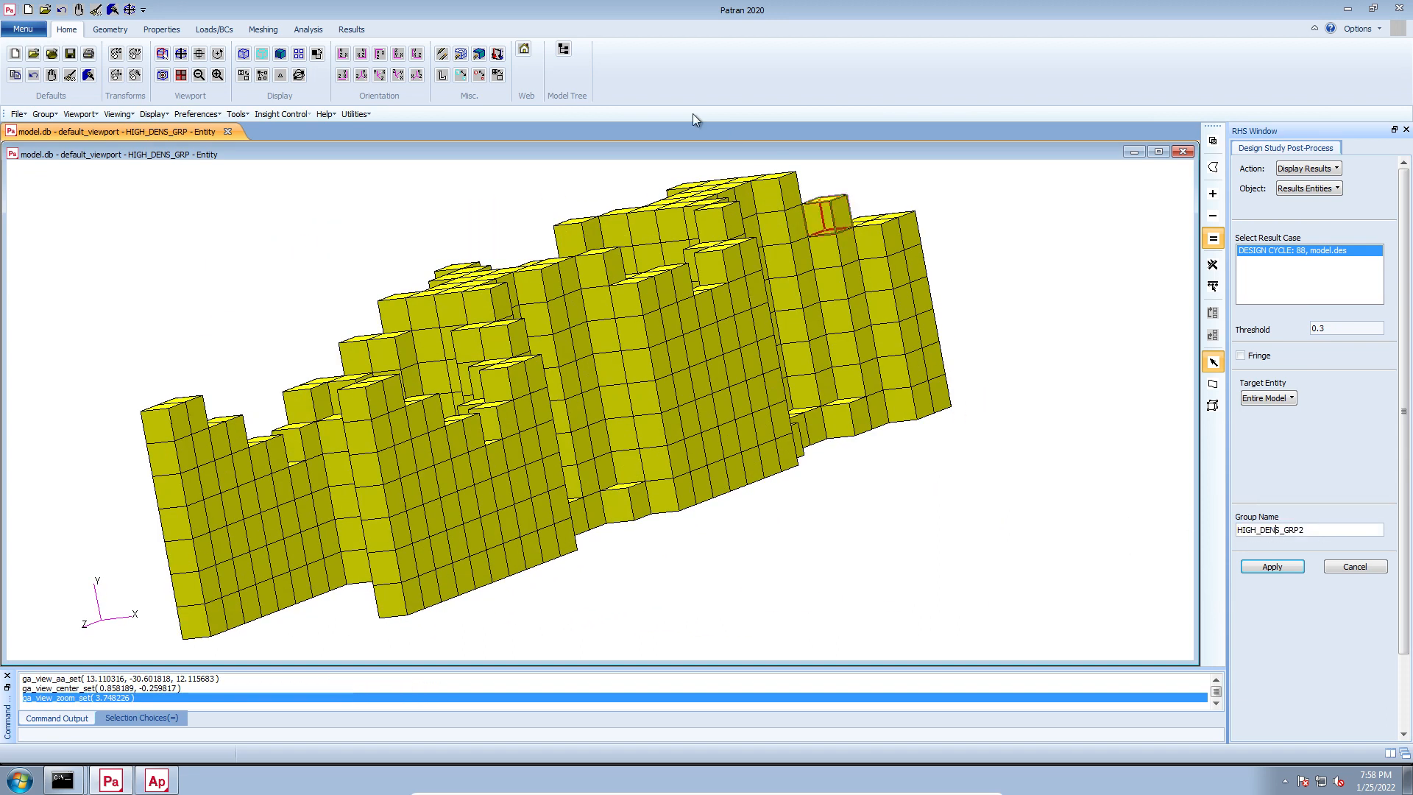
Show the model browser and expand the model's groups.
click(564, 50)
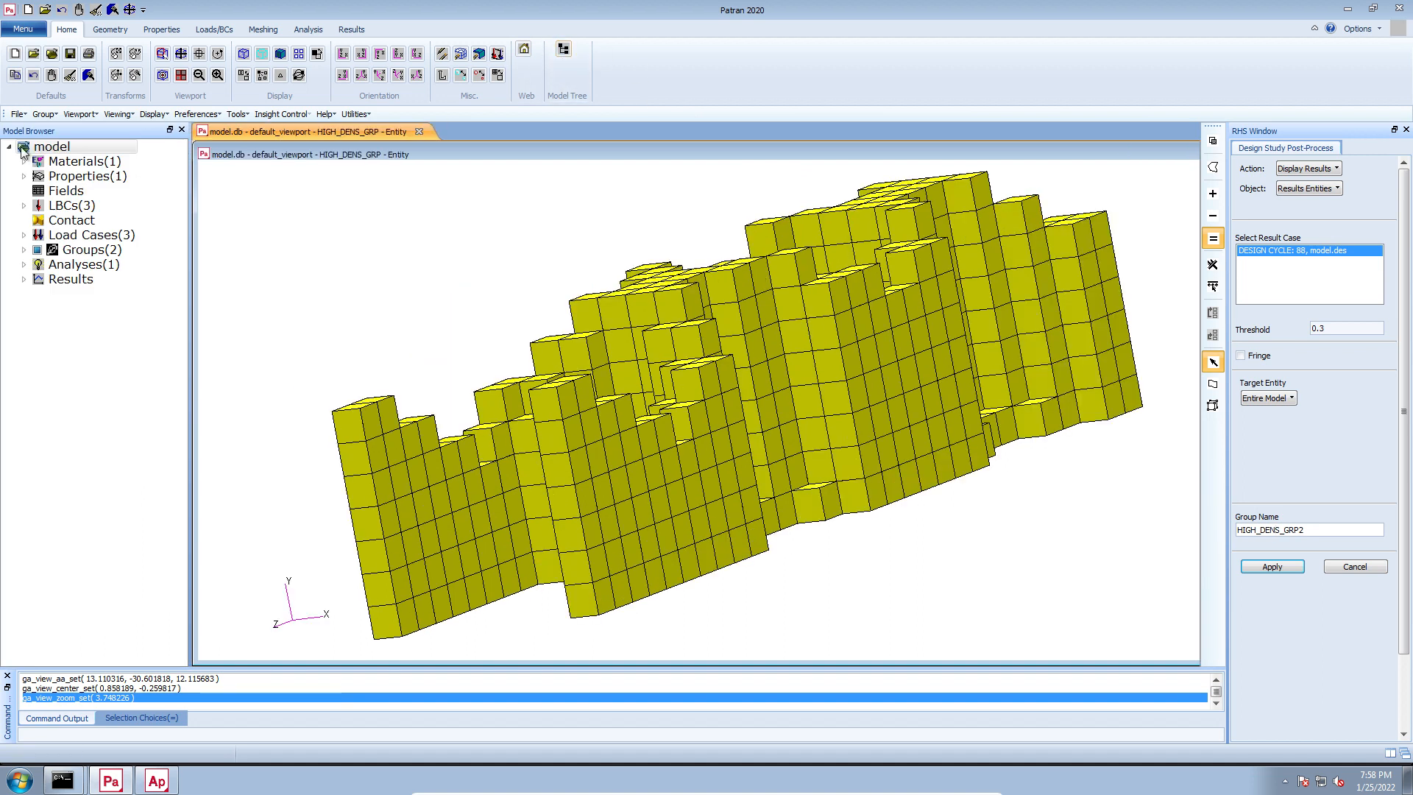
click(23, 250)
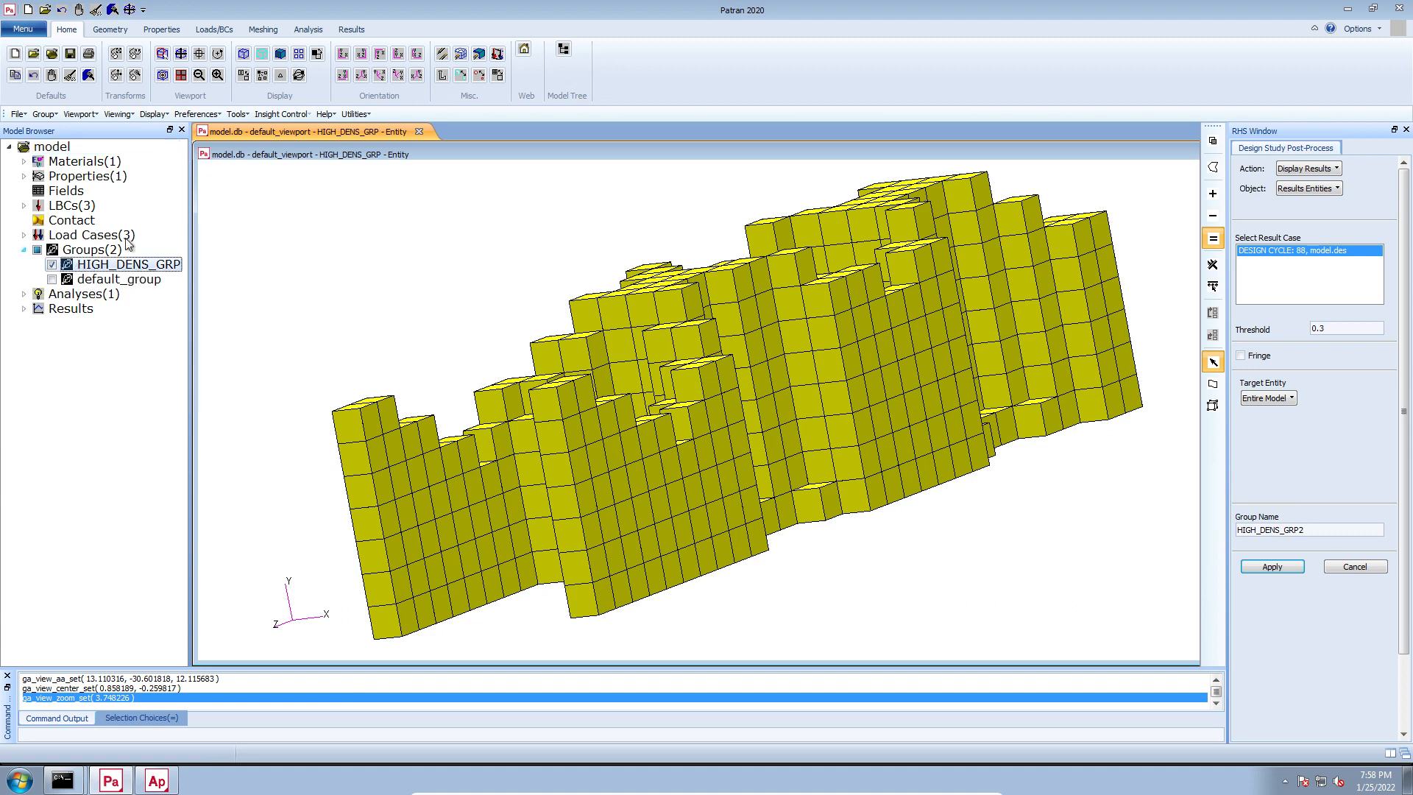
right_click(67, 149)
click(109, 315)
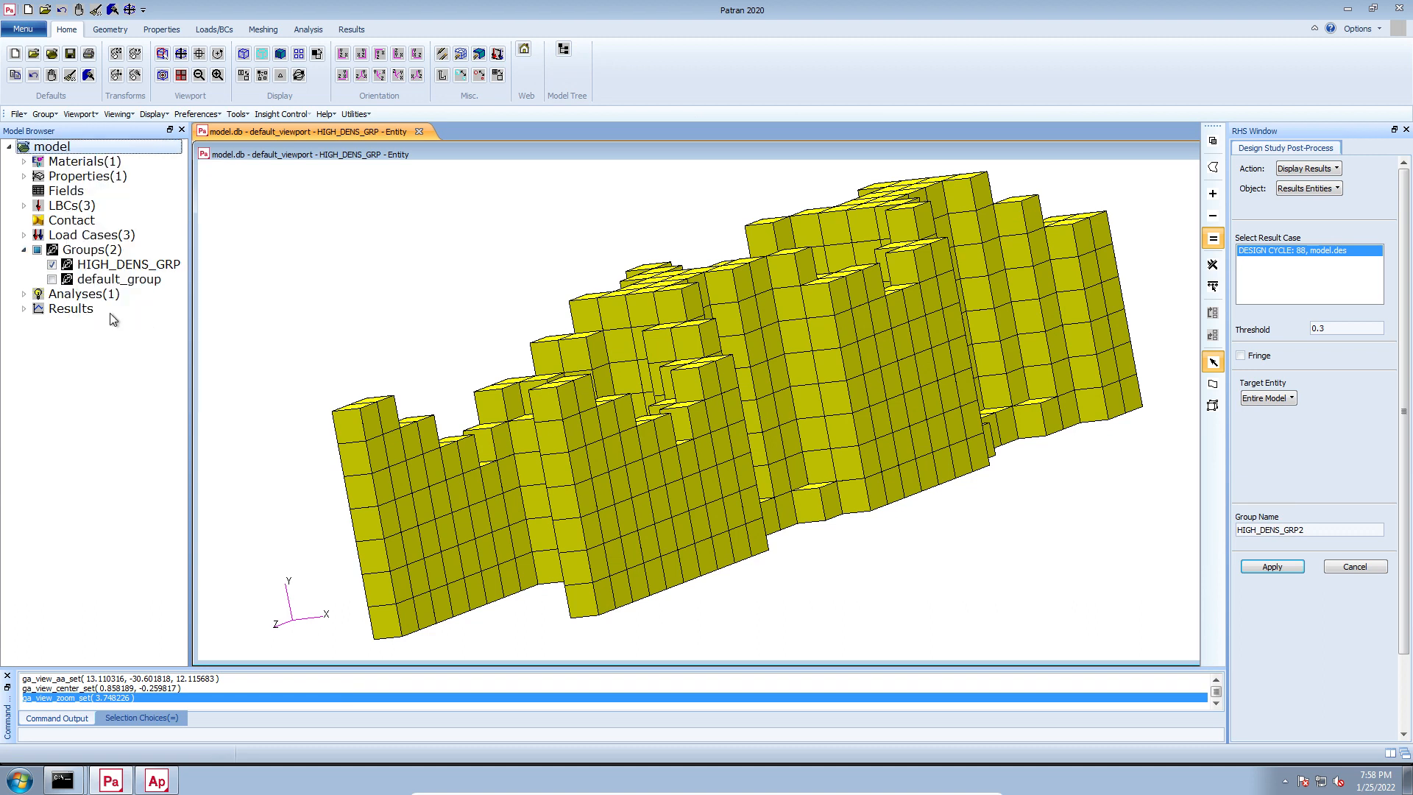
Set up an Analyze job for Selected Group(s) using the Model Only method.
click(306, 31)
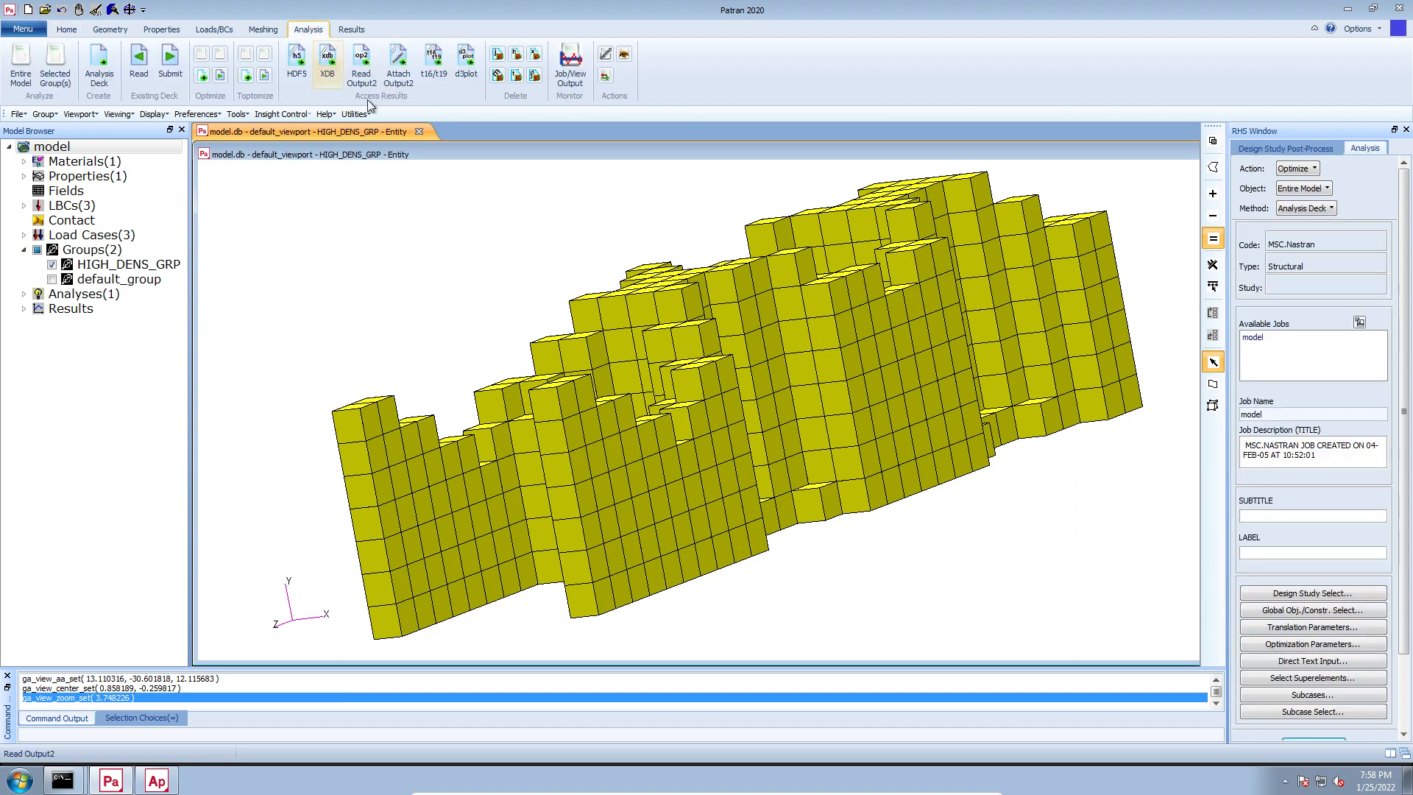
click(100, 82)
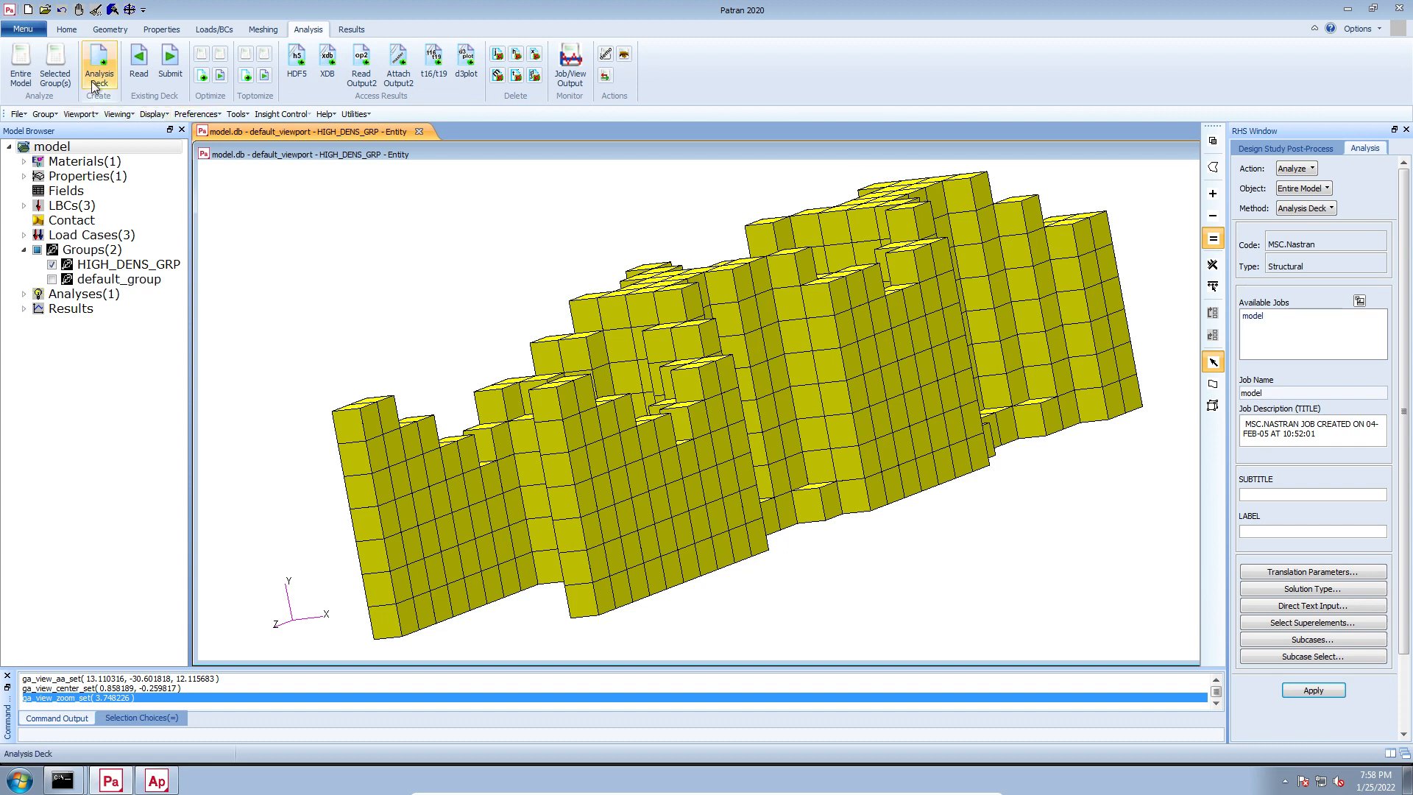
click(1305, 190)
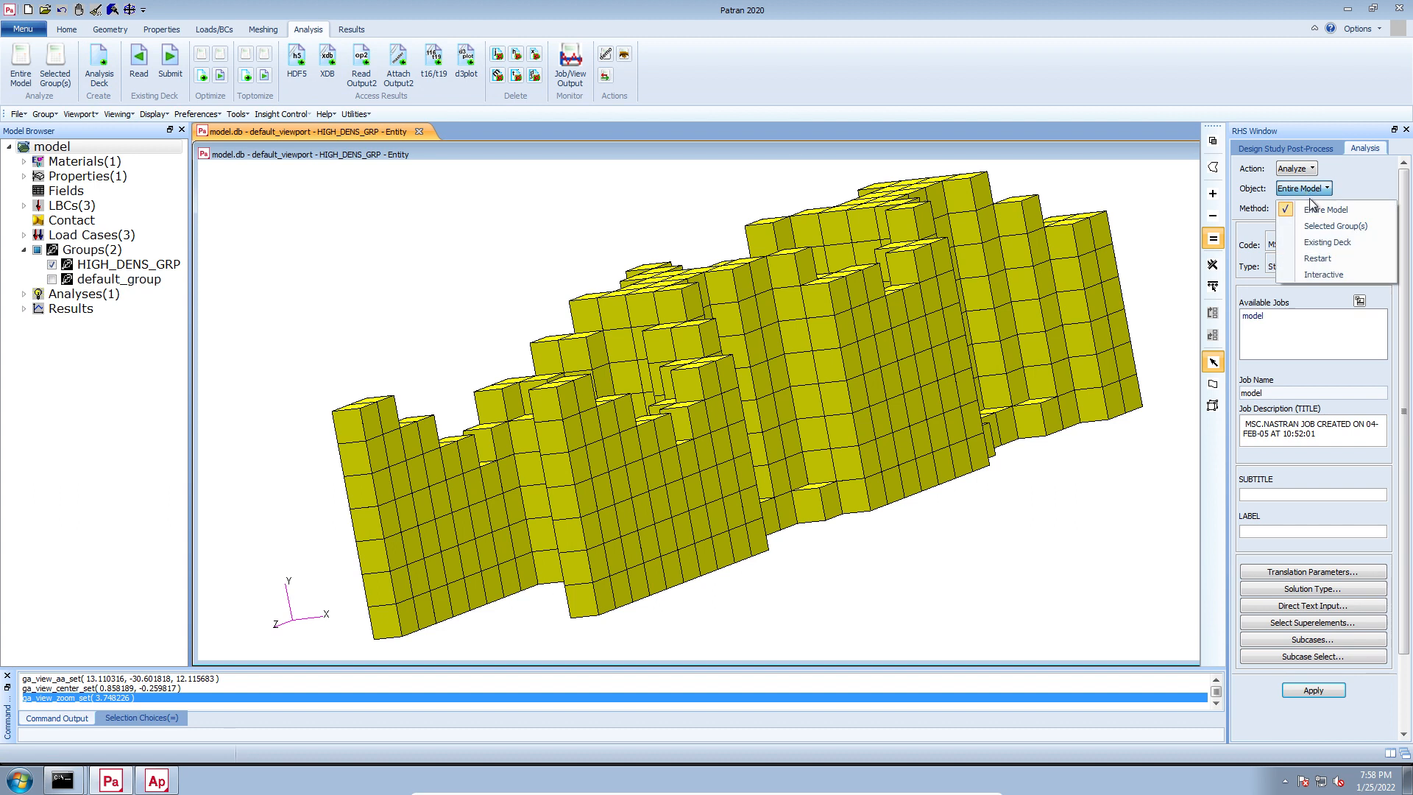
click(1317, 225)
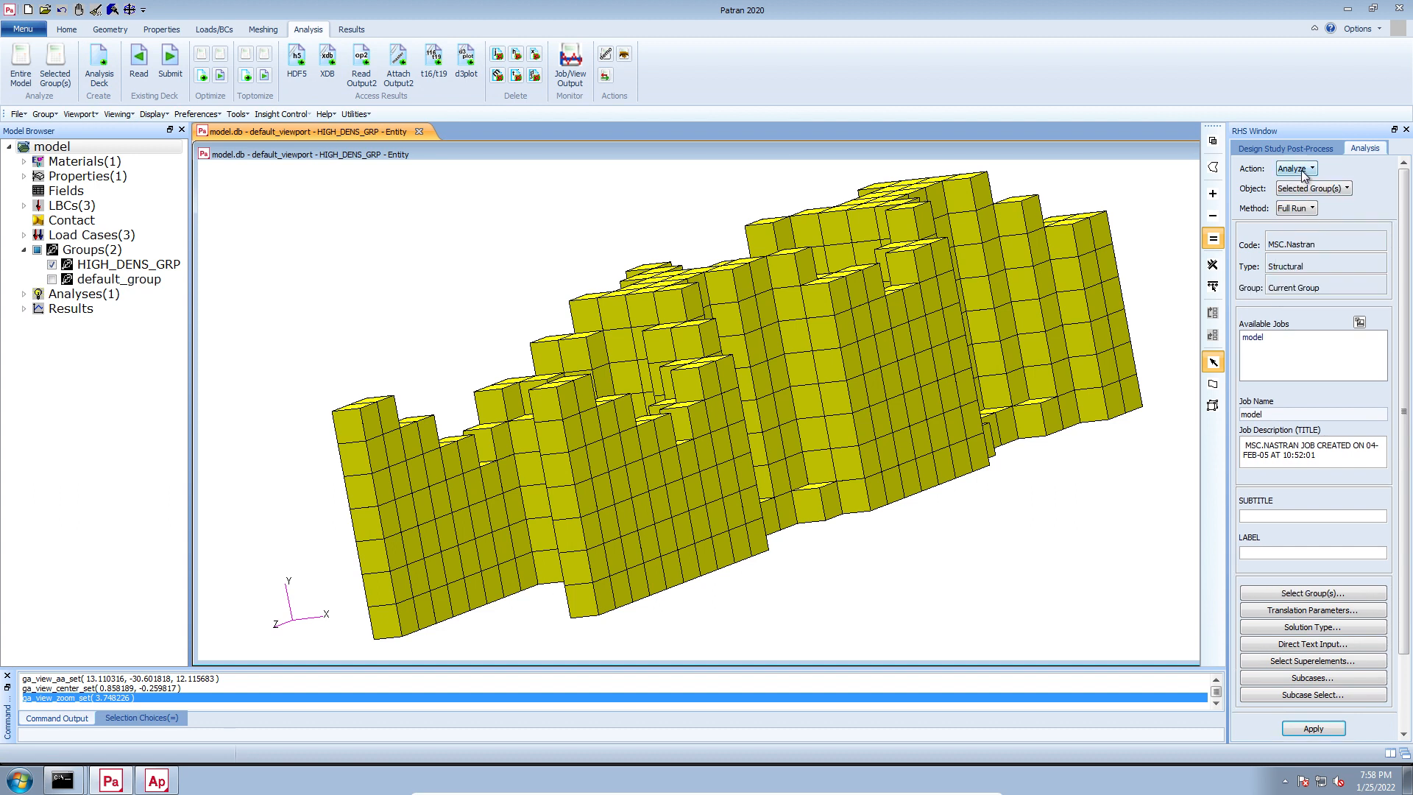
click(1304, 208)
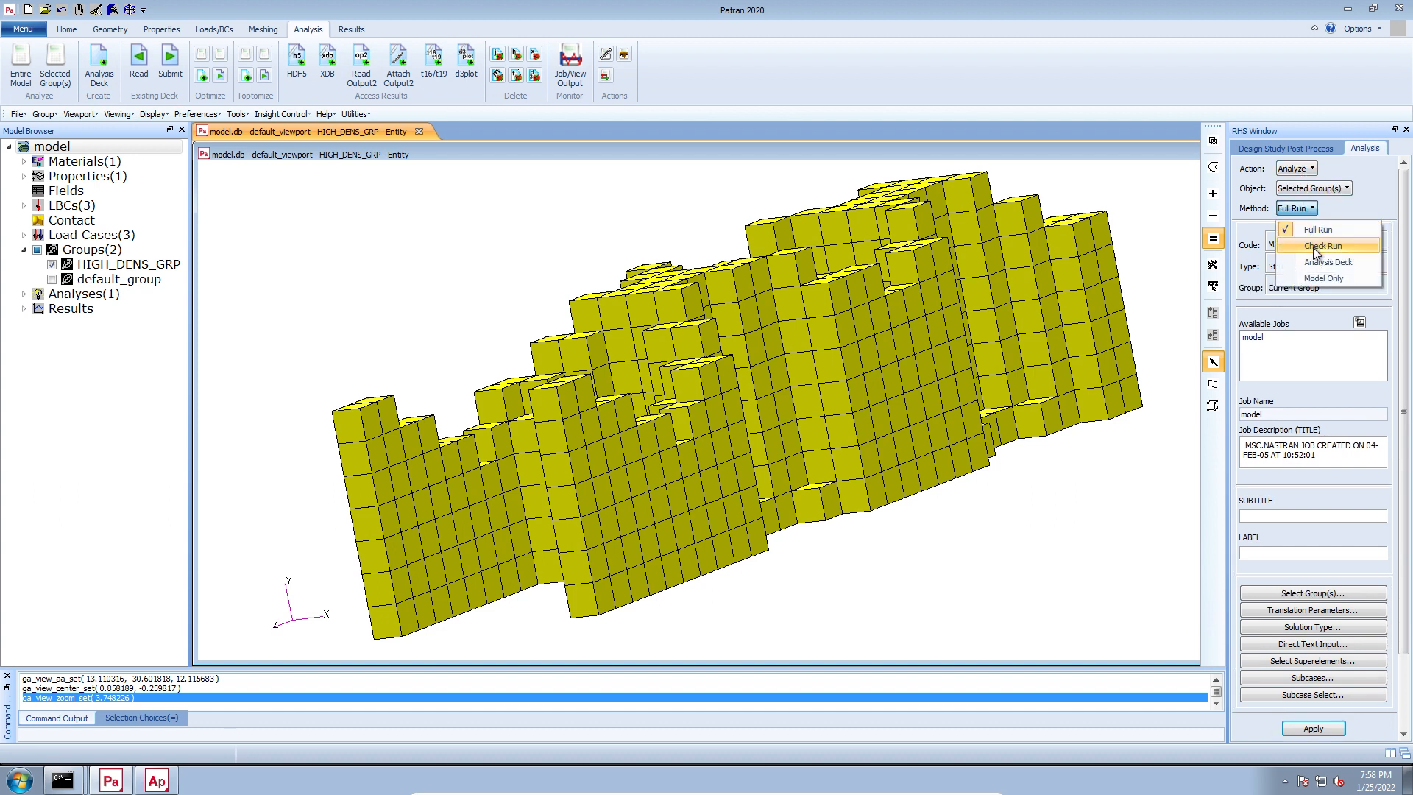
click(1300, 283)
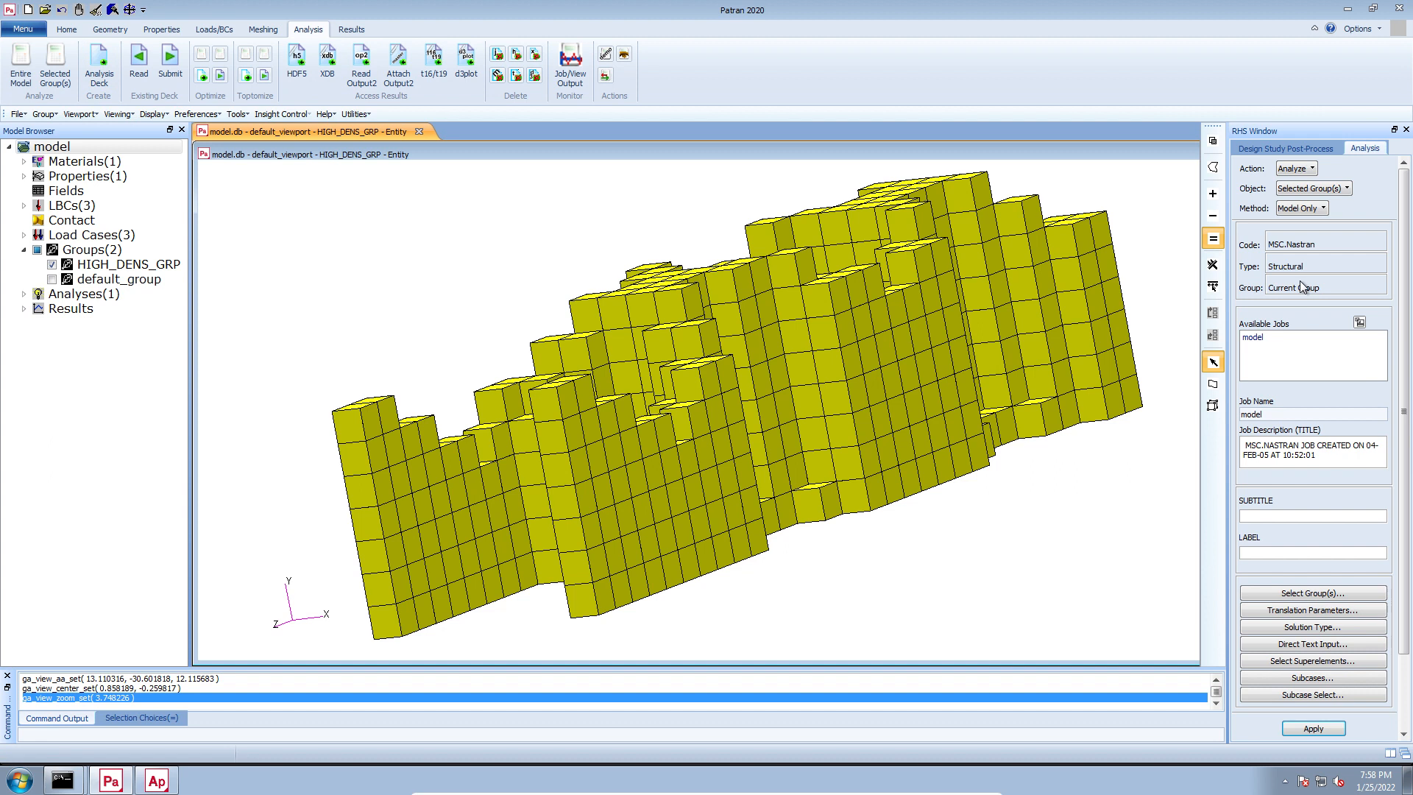
click(1289, 171)
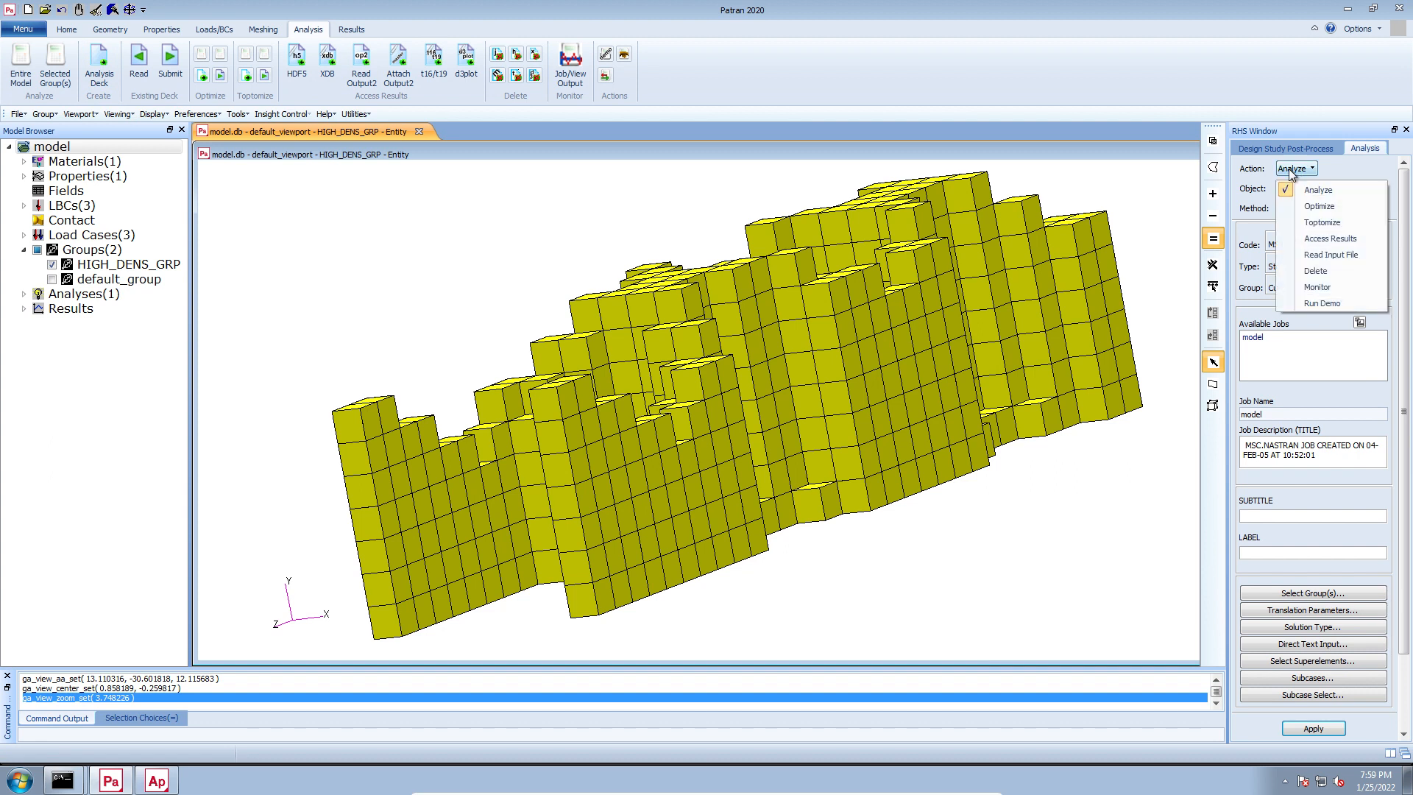
click(1314, 189)
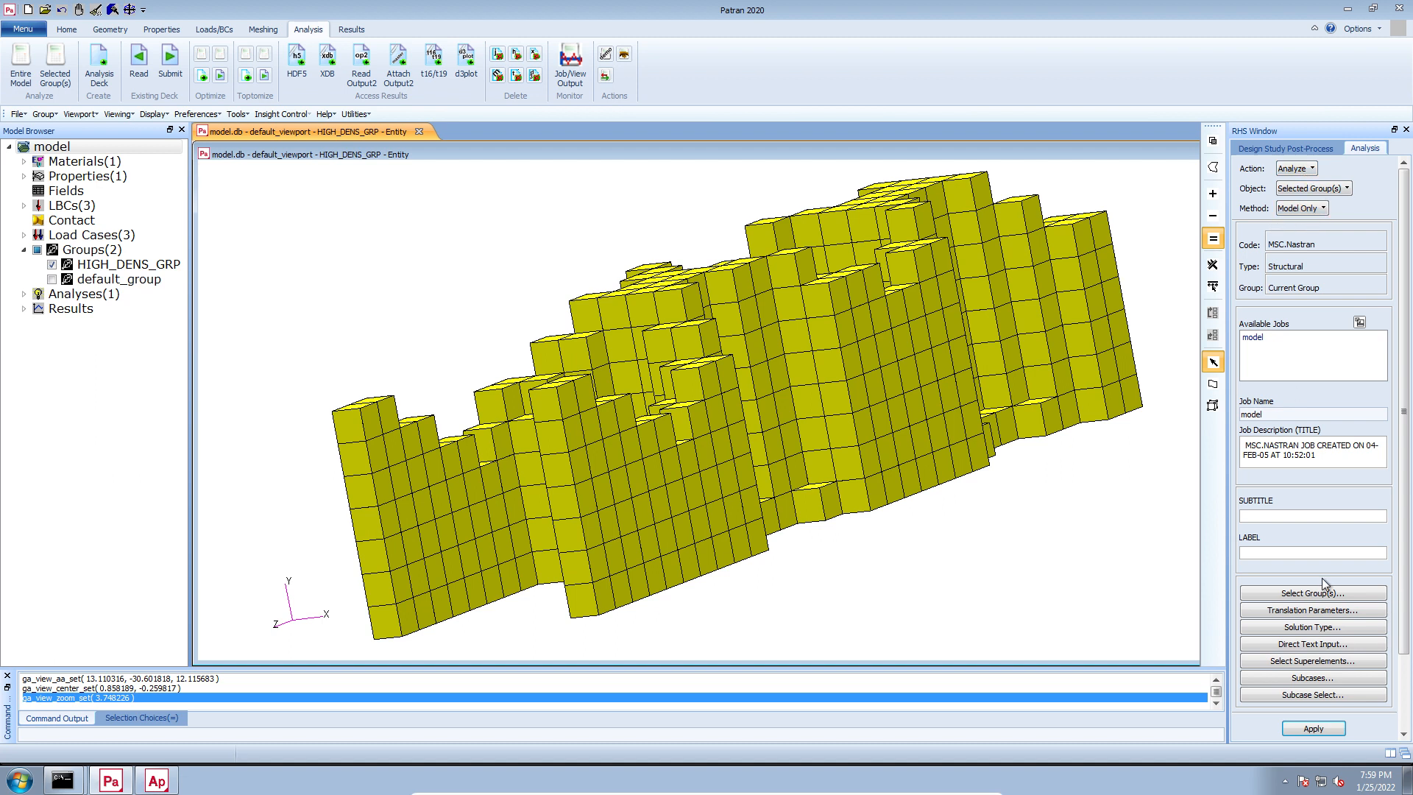
Choose HIGH_DENS_GRP, with its associated nodes, as the group to analyze.
click(1301, 594)
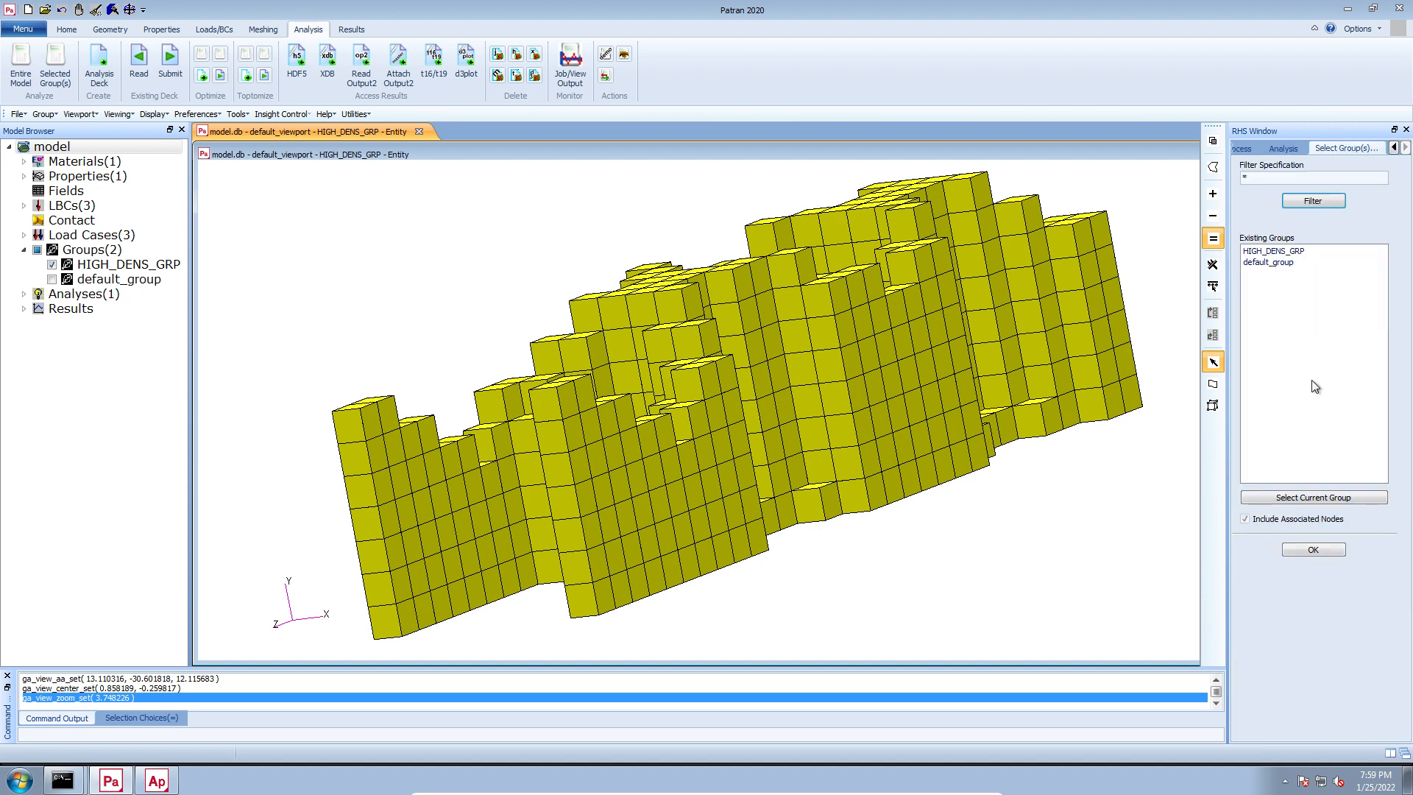
click(1284, 254)
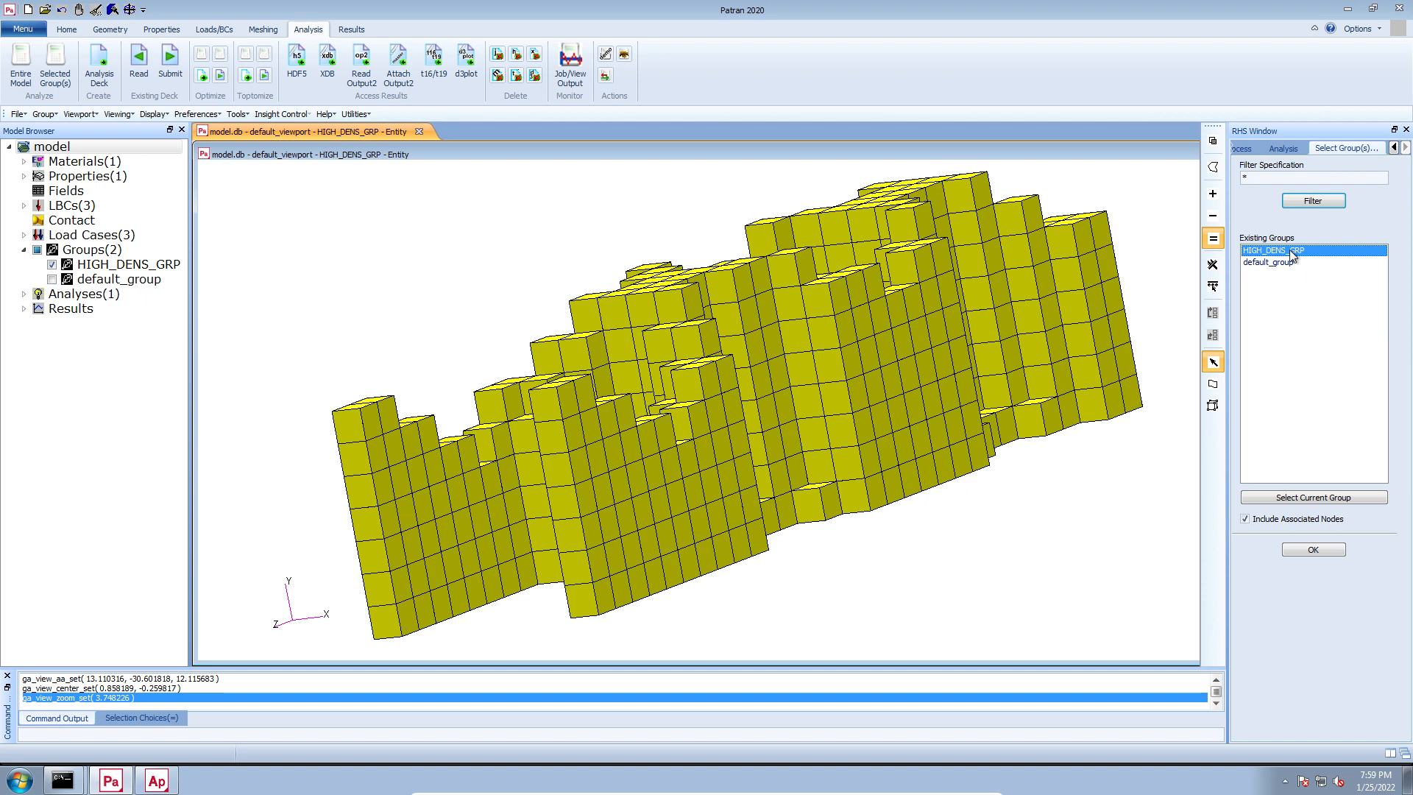
click(1309, 552)
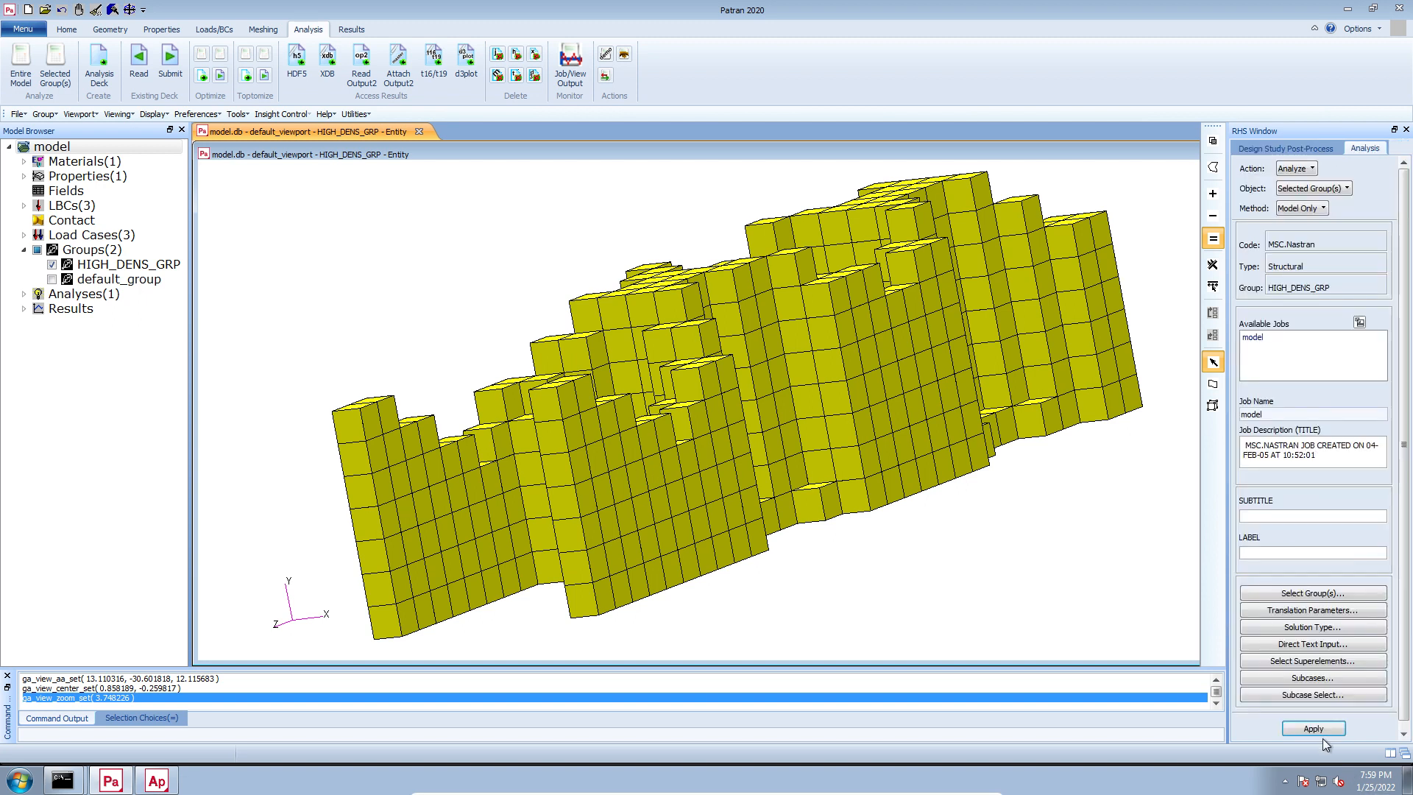
Name the job model_topology_fem, recheck the selected group and apply the job to write its input deck.
click(1286, 417)
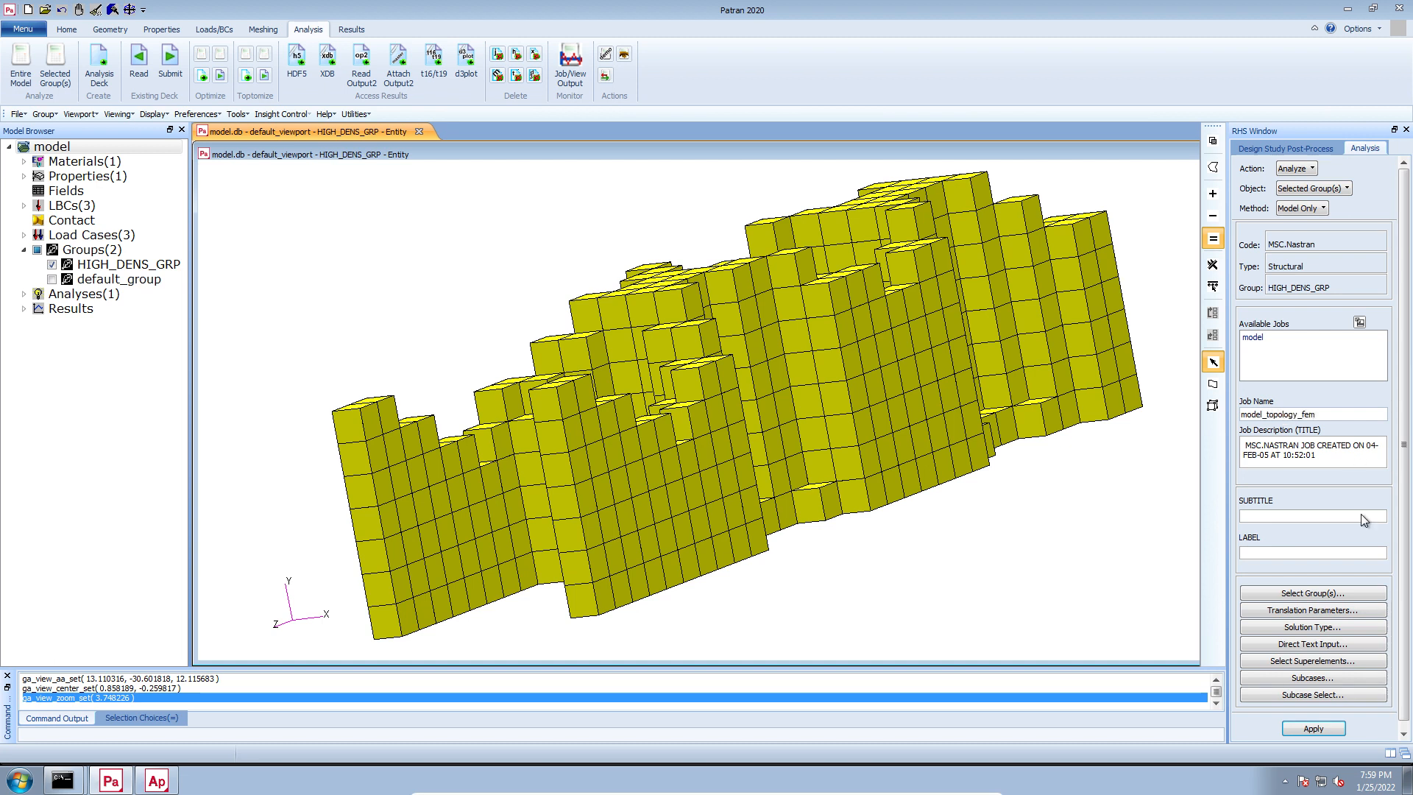
drag(1341, 409, 1187, 442)
click(1321, 596)
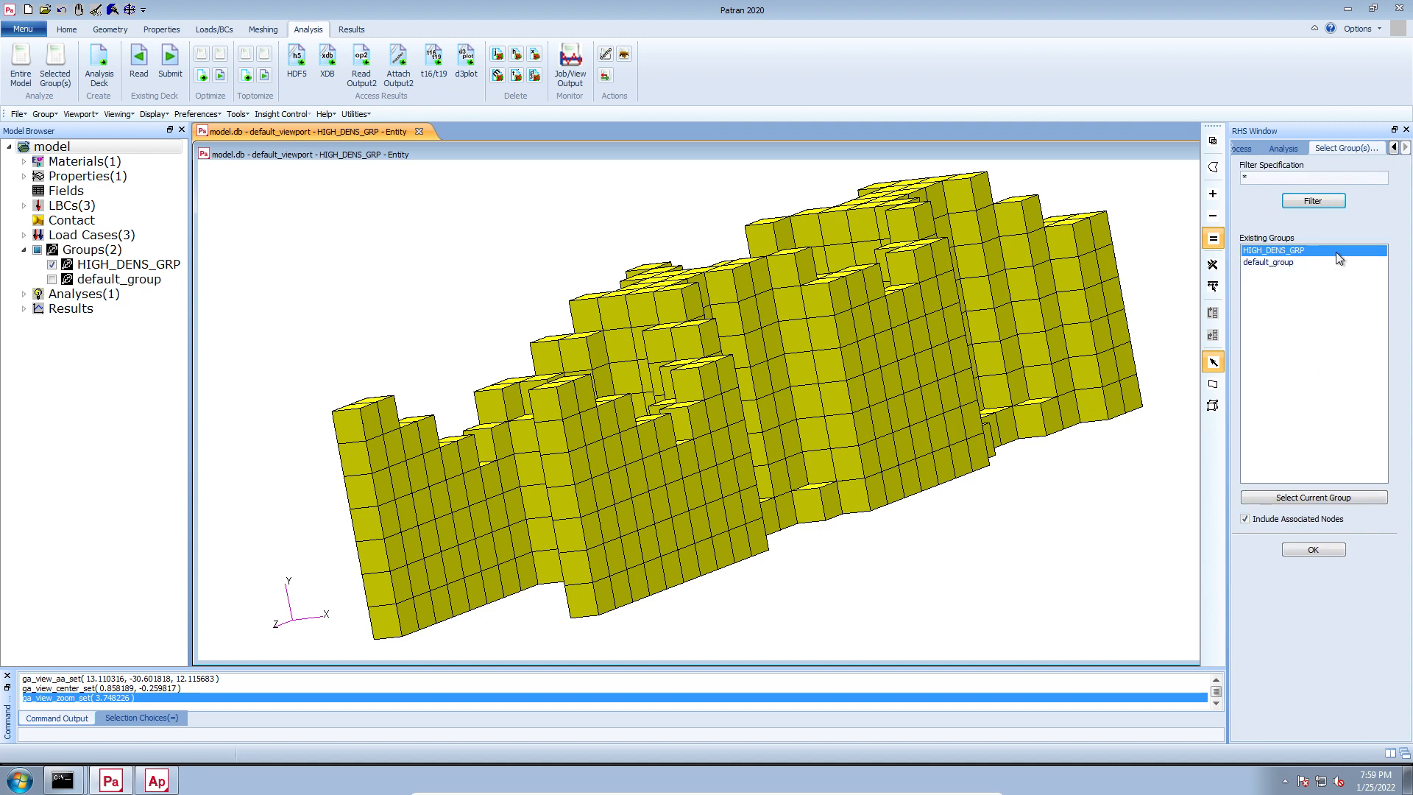
click(1320, 550)
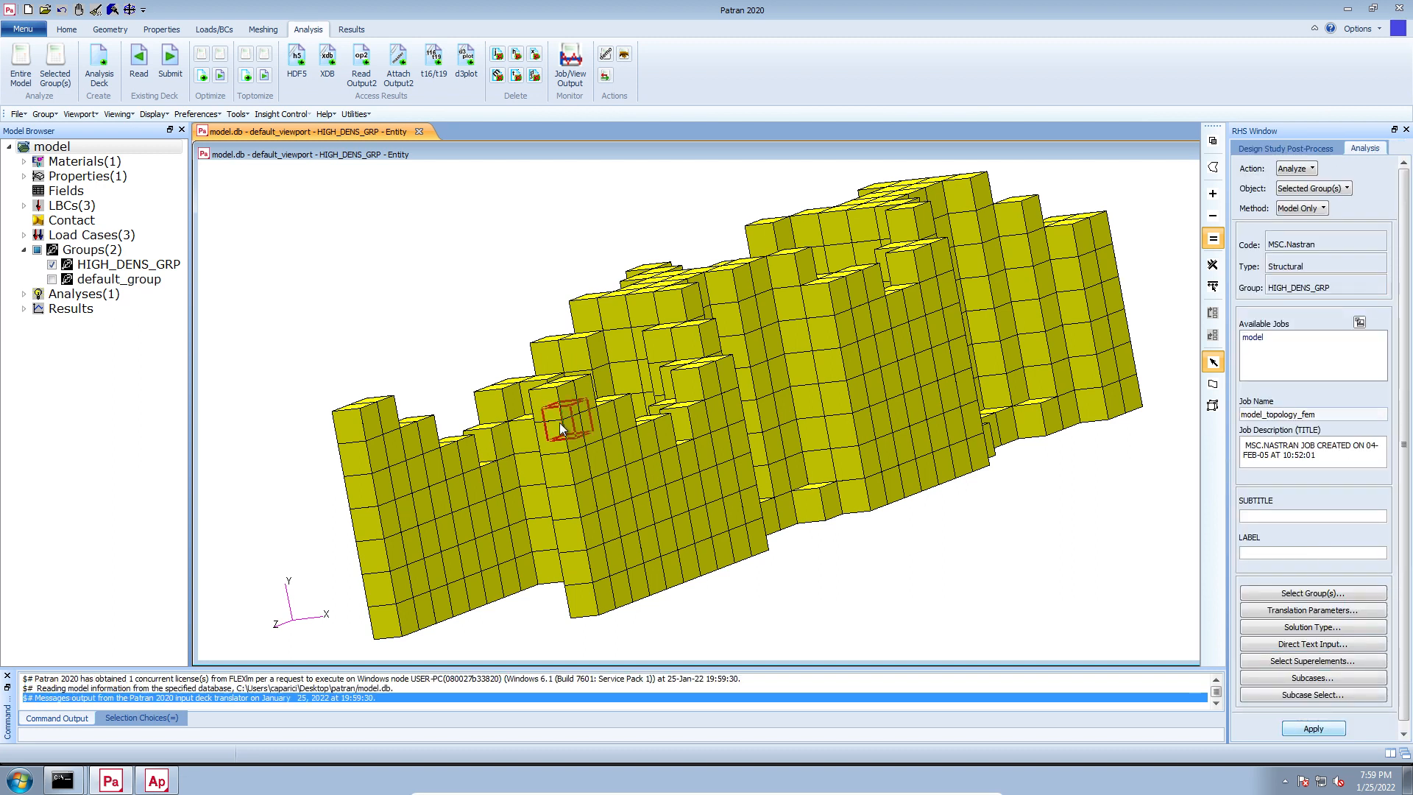
click(59, 699)
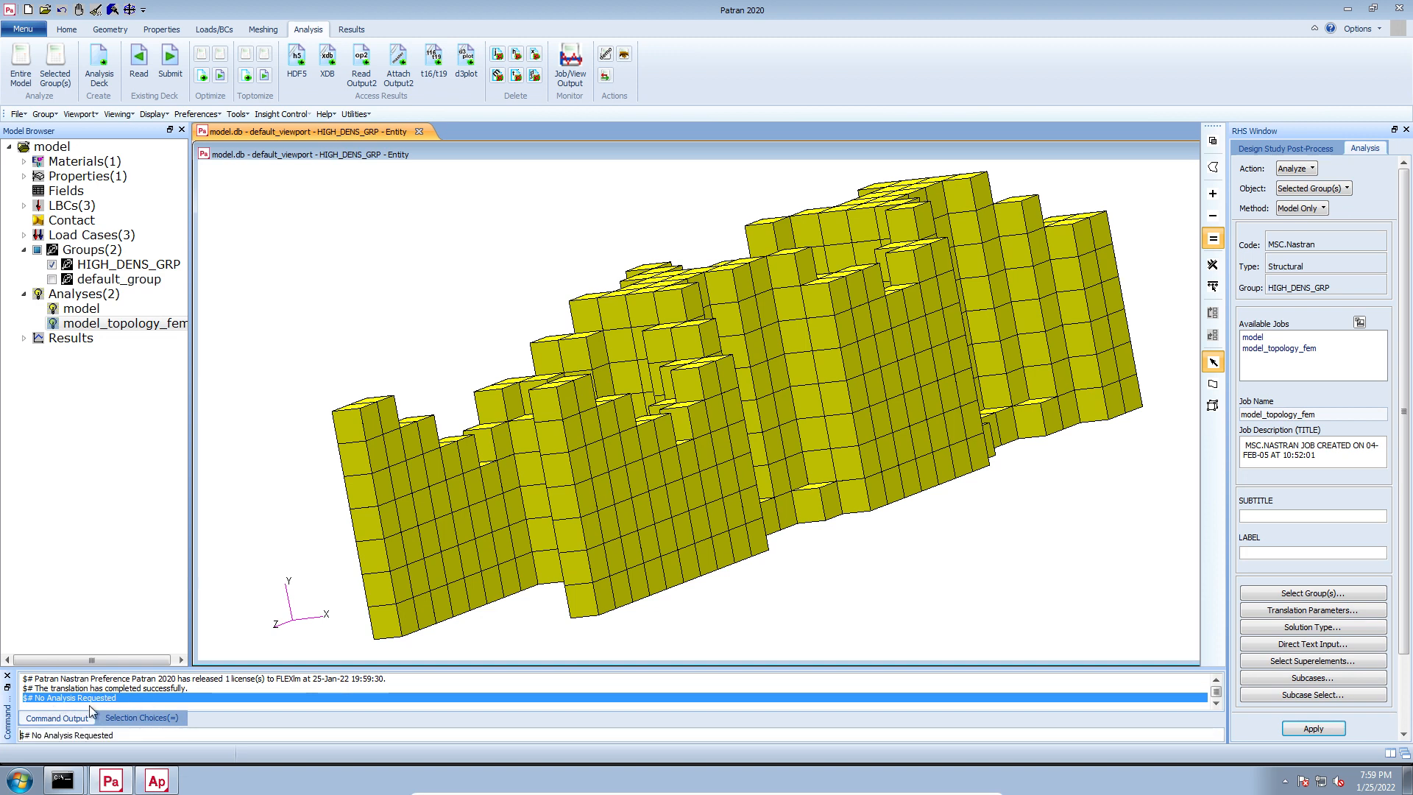
Switch to the desktop, open the patran folder in Windows Explorer and select the exported model_topology_fem.bdf file.
click(1407, 780)
double_click(409, 275)
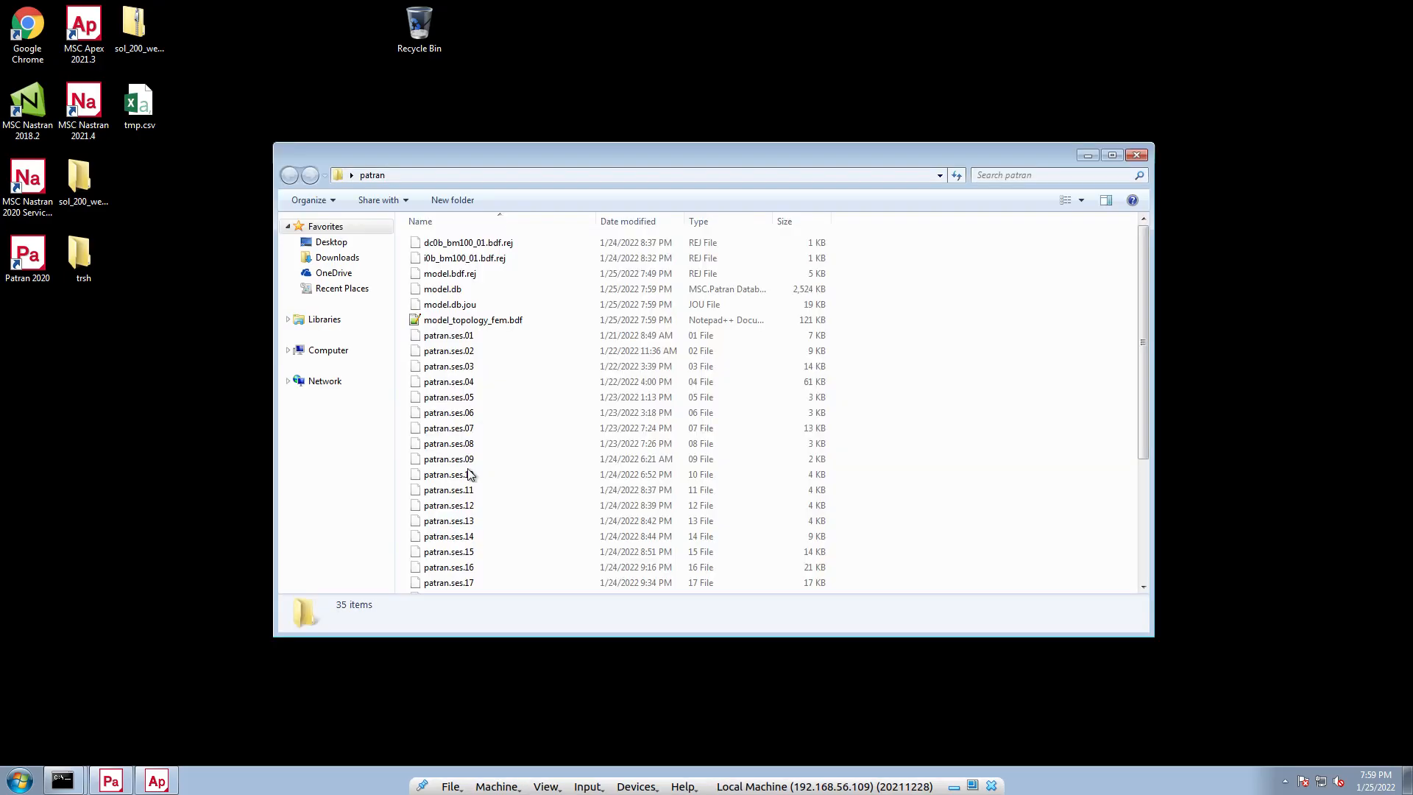
click(479, 365)
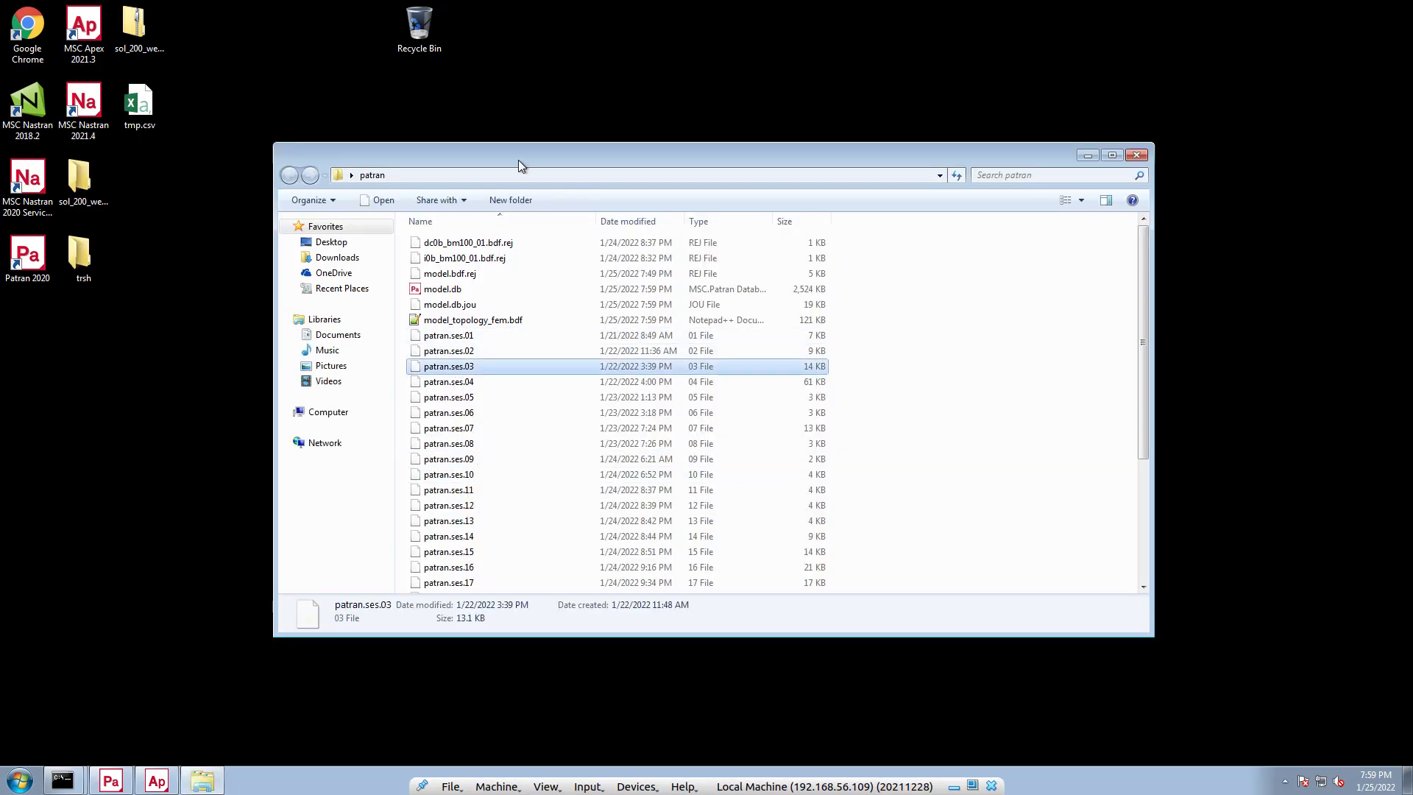
double_click(518, 161)
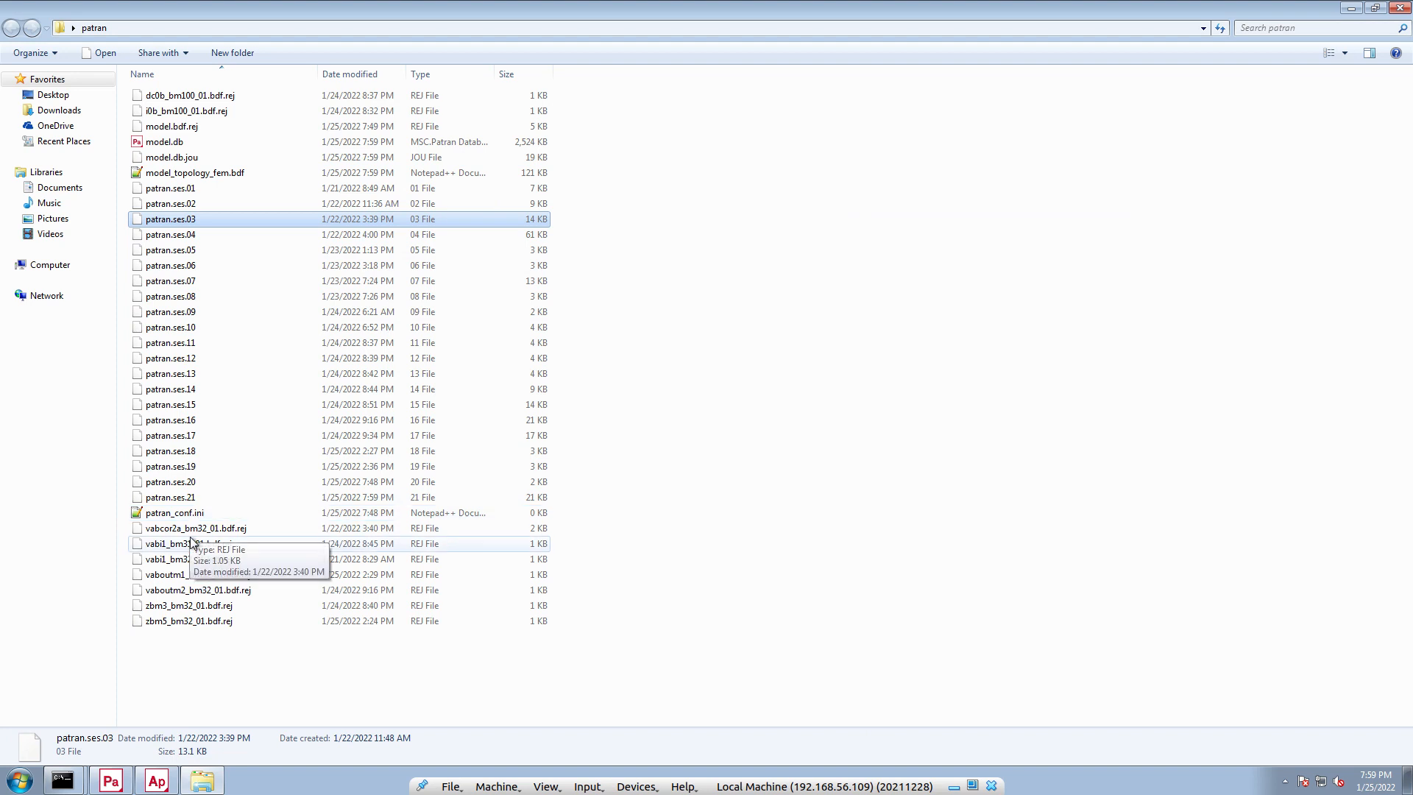
click(187, 173)
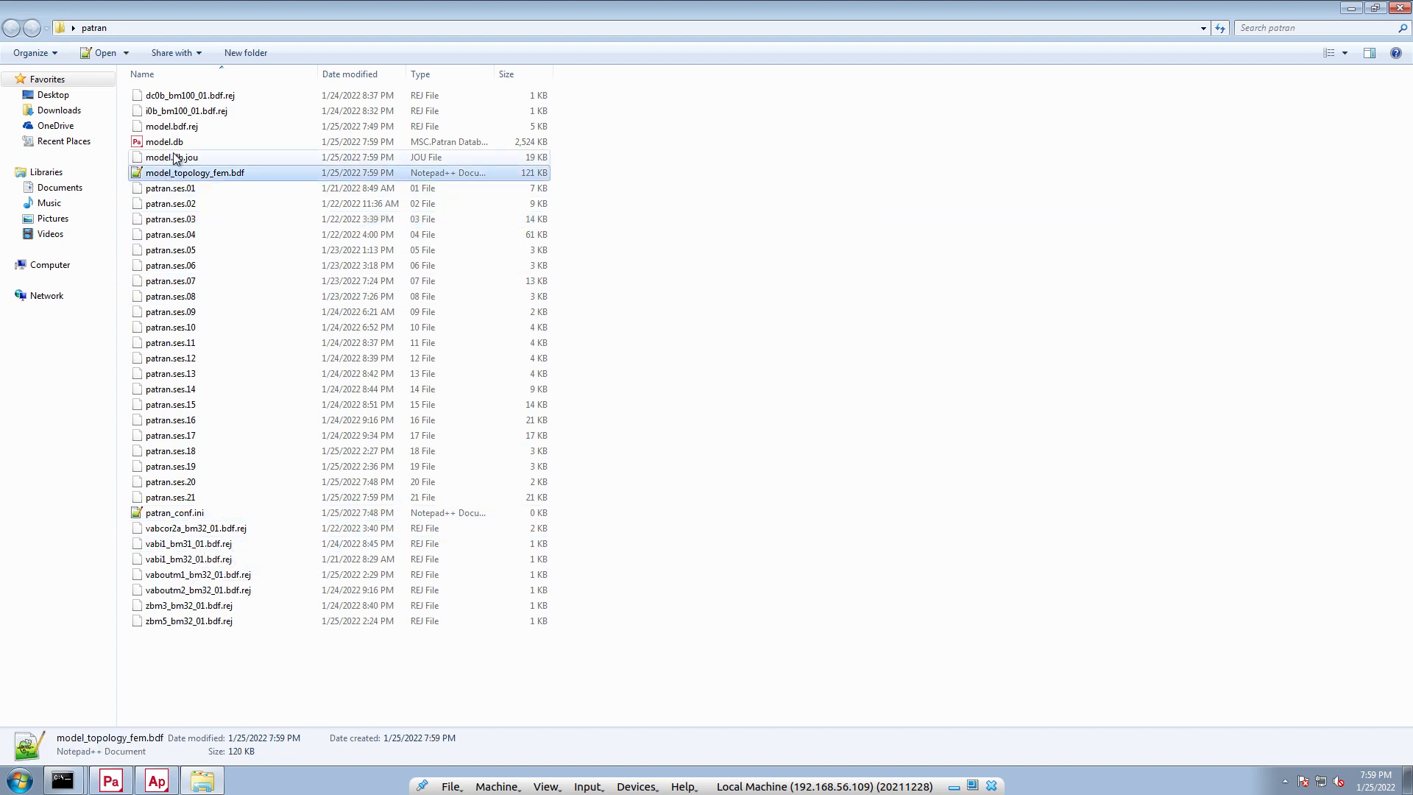
Return to Patran to check the job name against the exported file, and bring the patran folder back up.
click(159, 779)
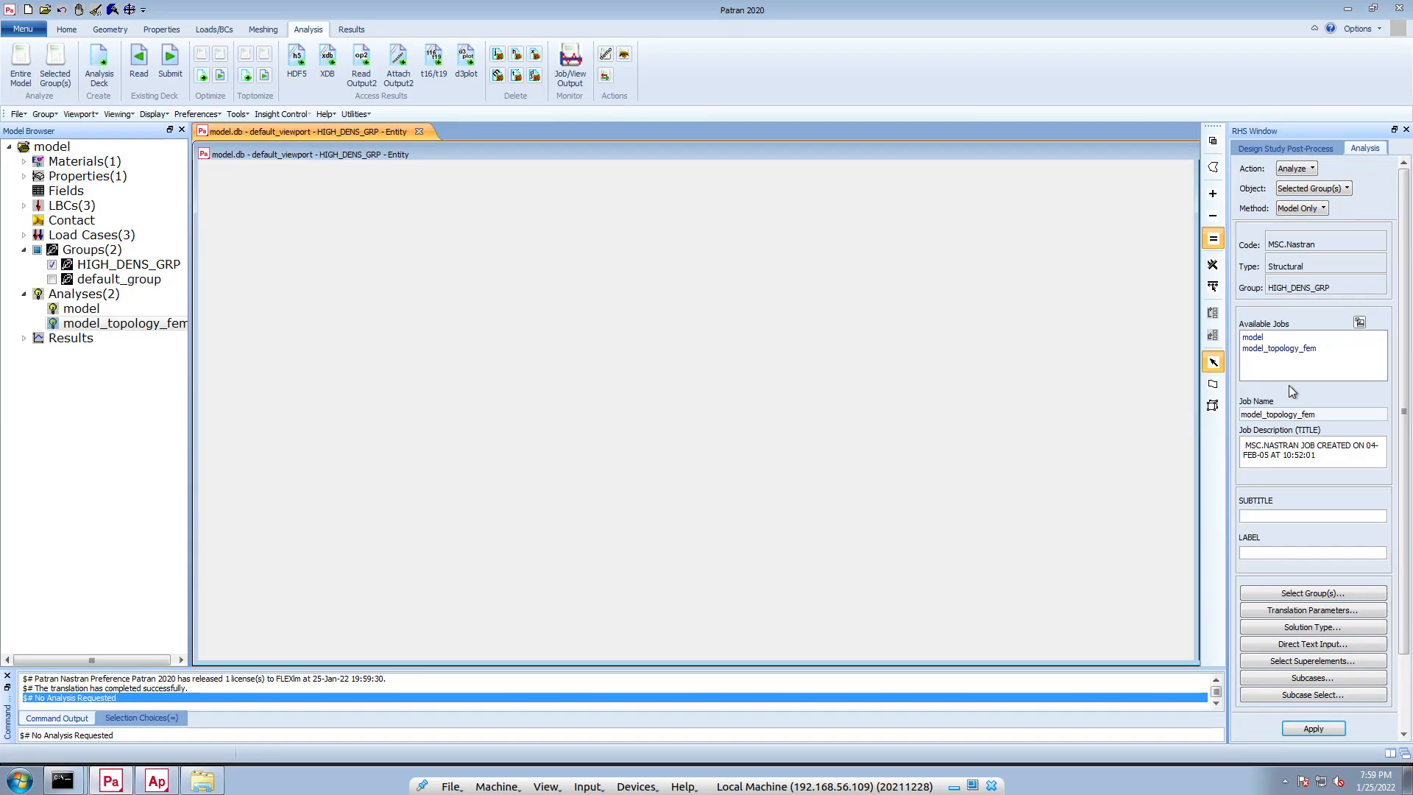
click(1332, 409)
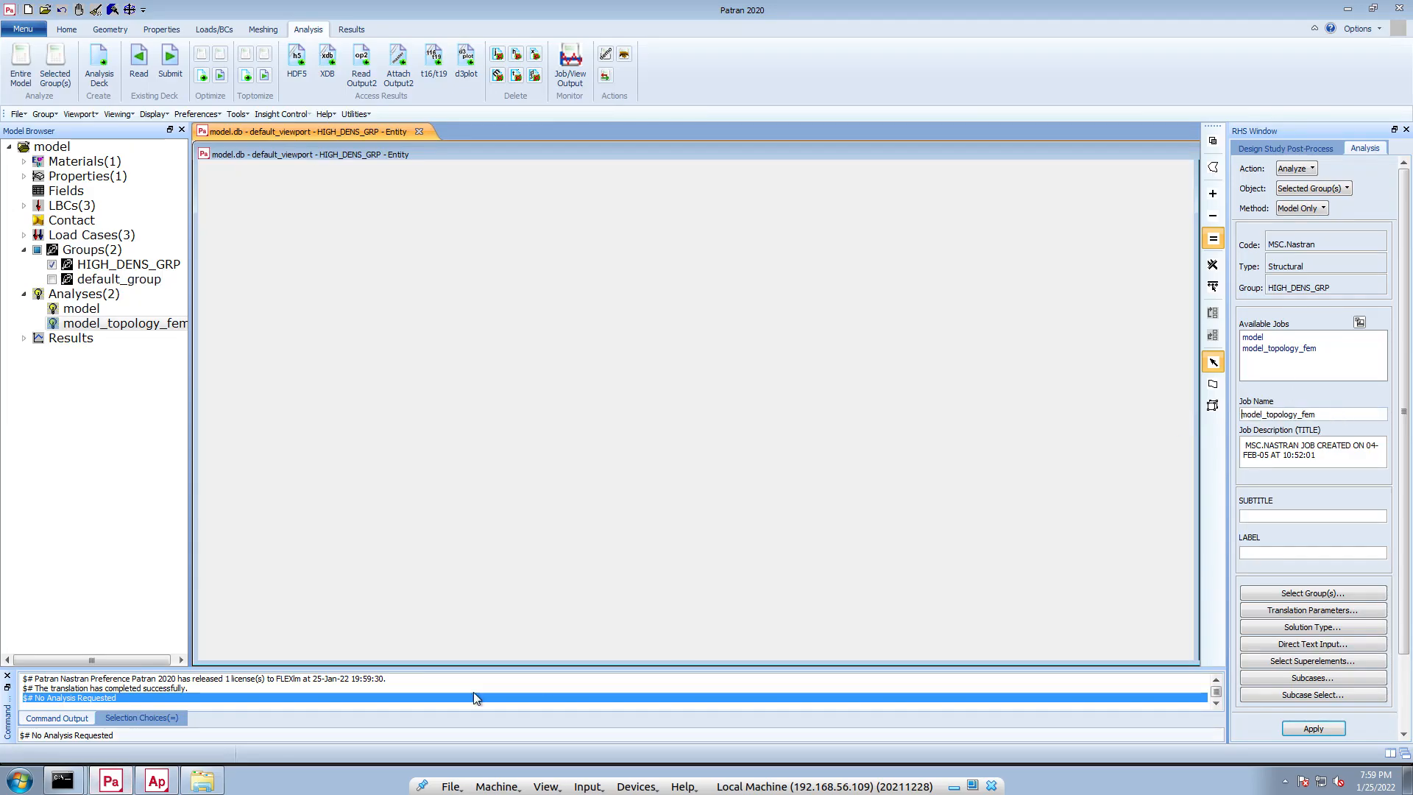
click(204, 778)
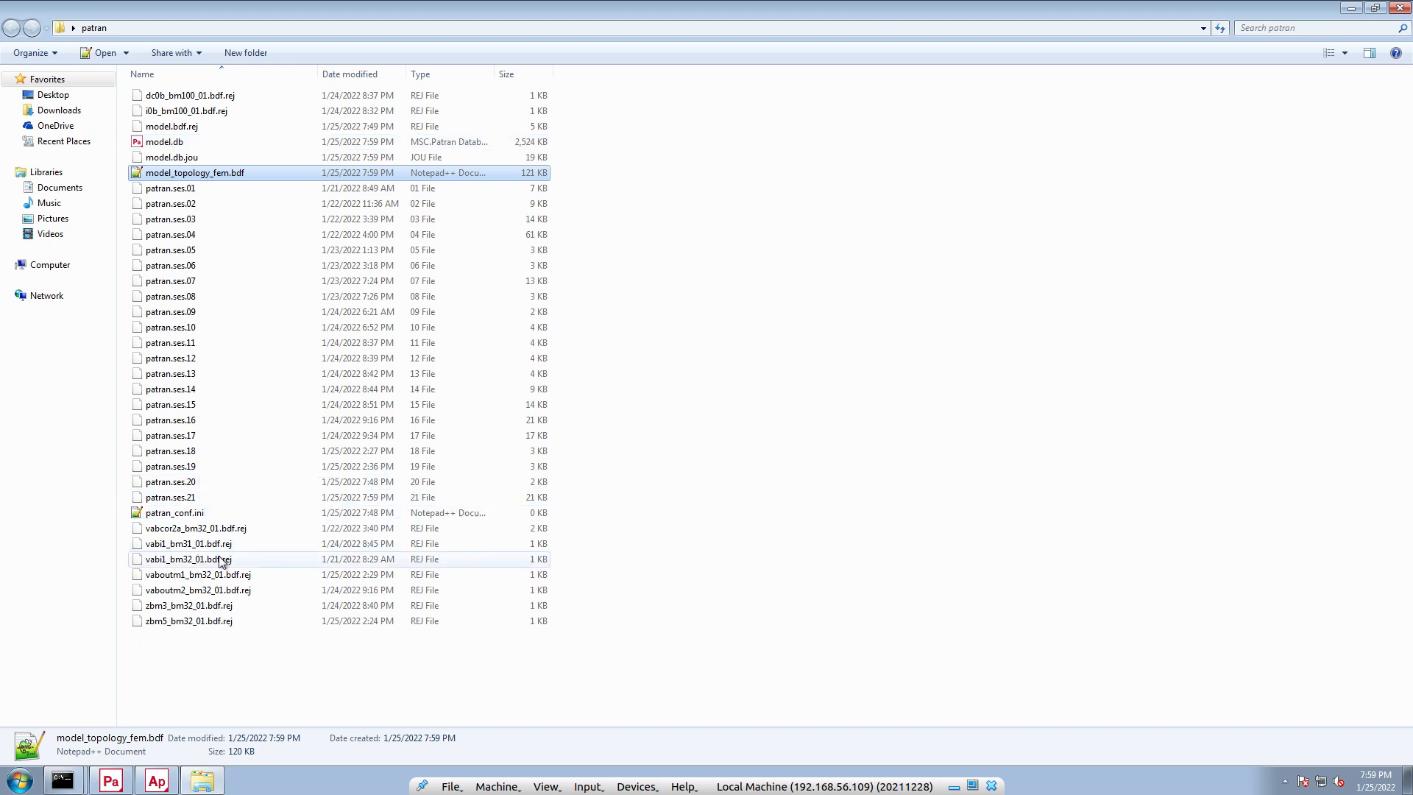
Return to the desktop and open the pat2 folder.
click(431, 685)
key(super+d)
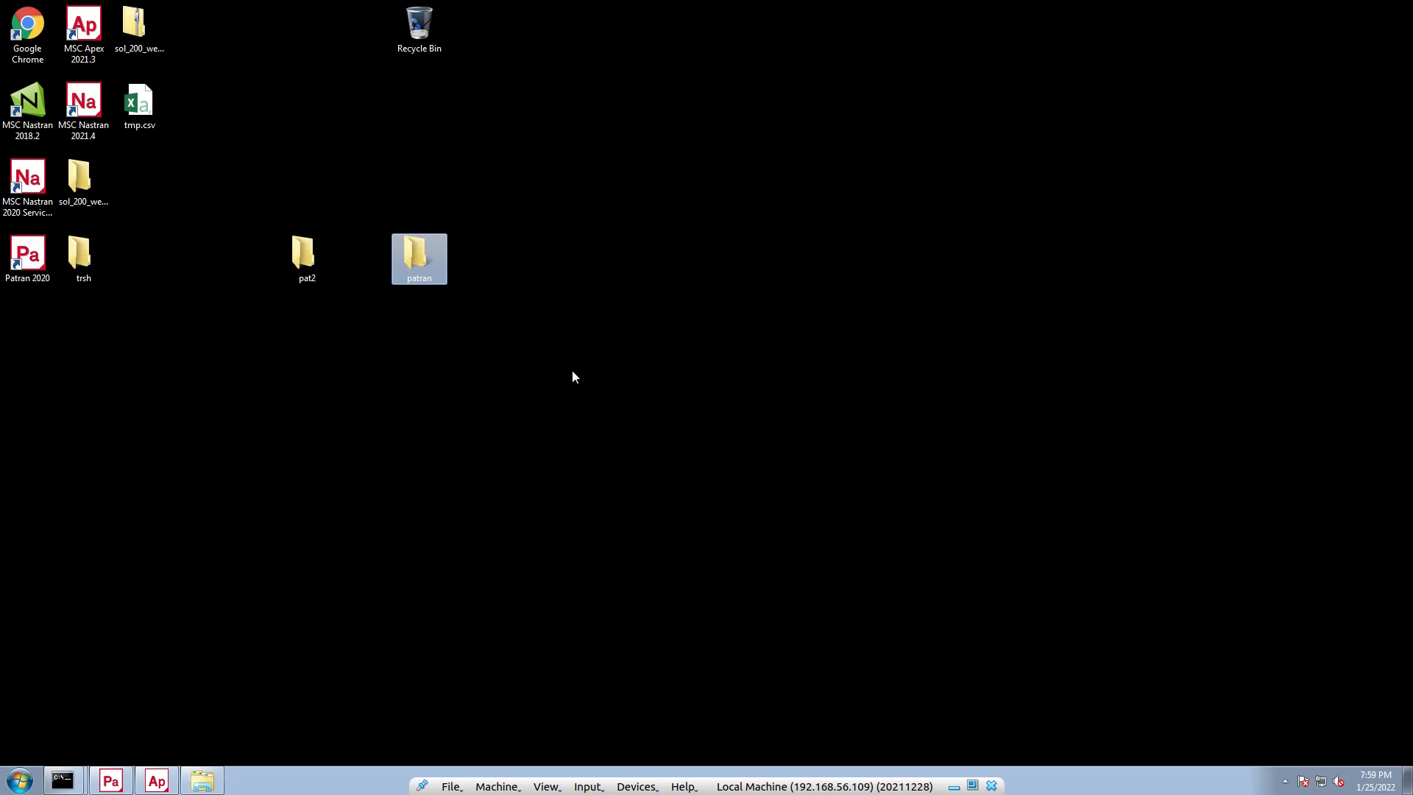
double_click(290, 237)
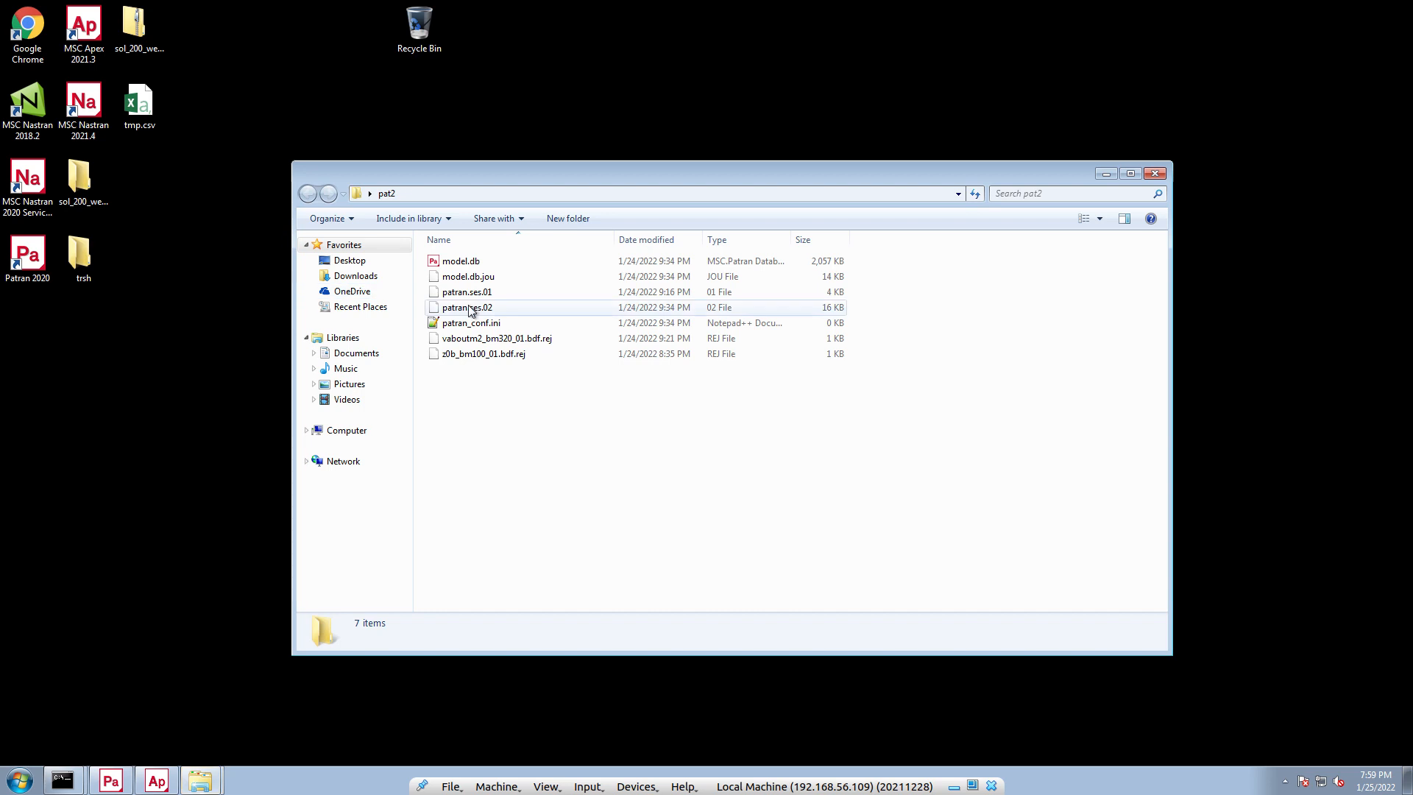
Open model_topology_fem.bdf from the desktop's patran folder in Notepad++ and look through its CHEXA element entries.
click(347, 260)
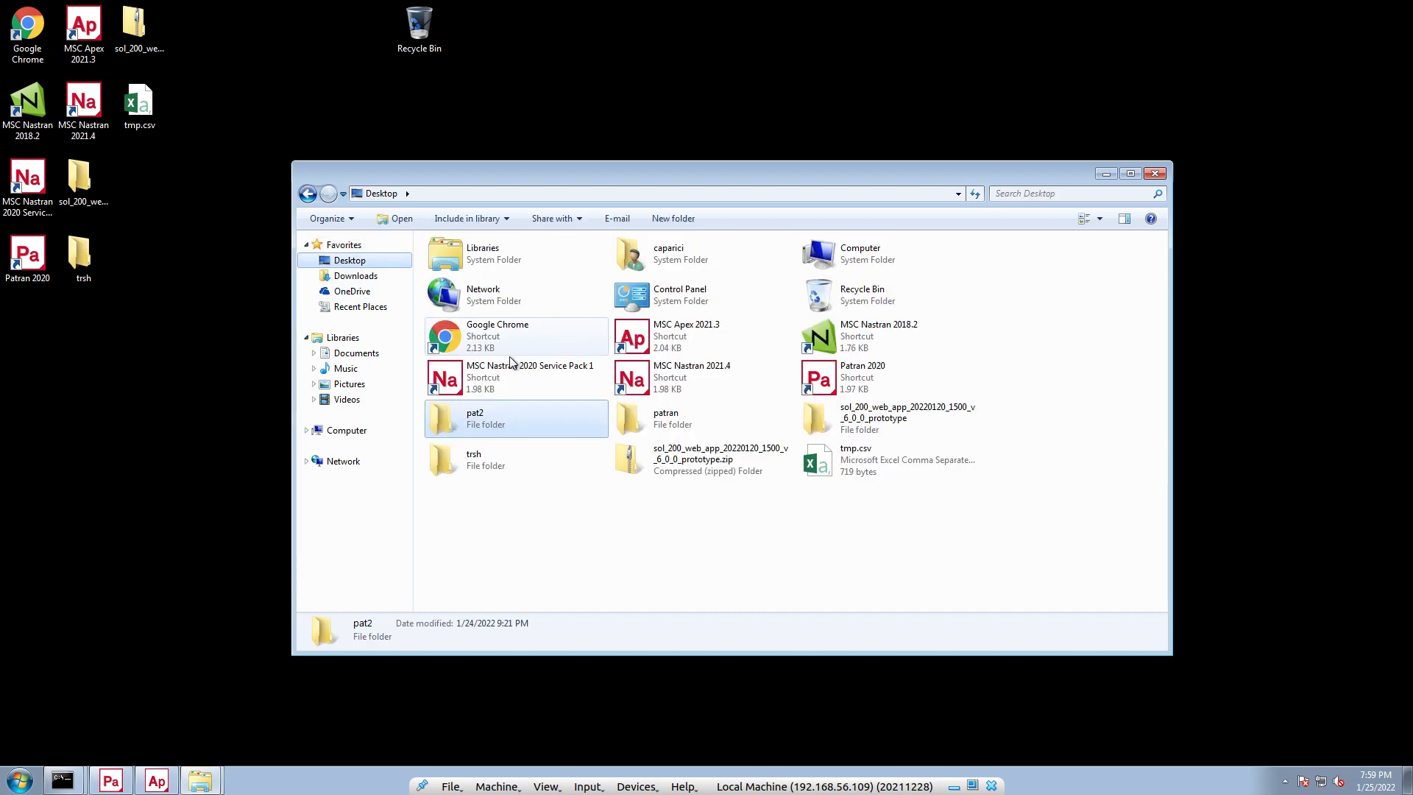
double_click(696, 425)
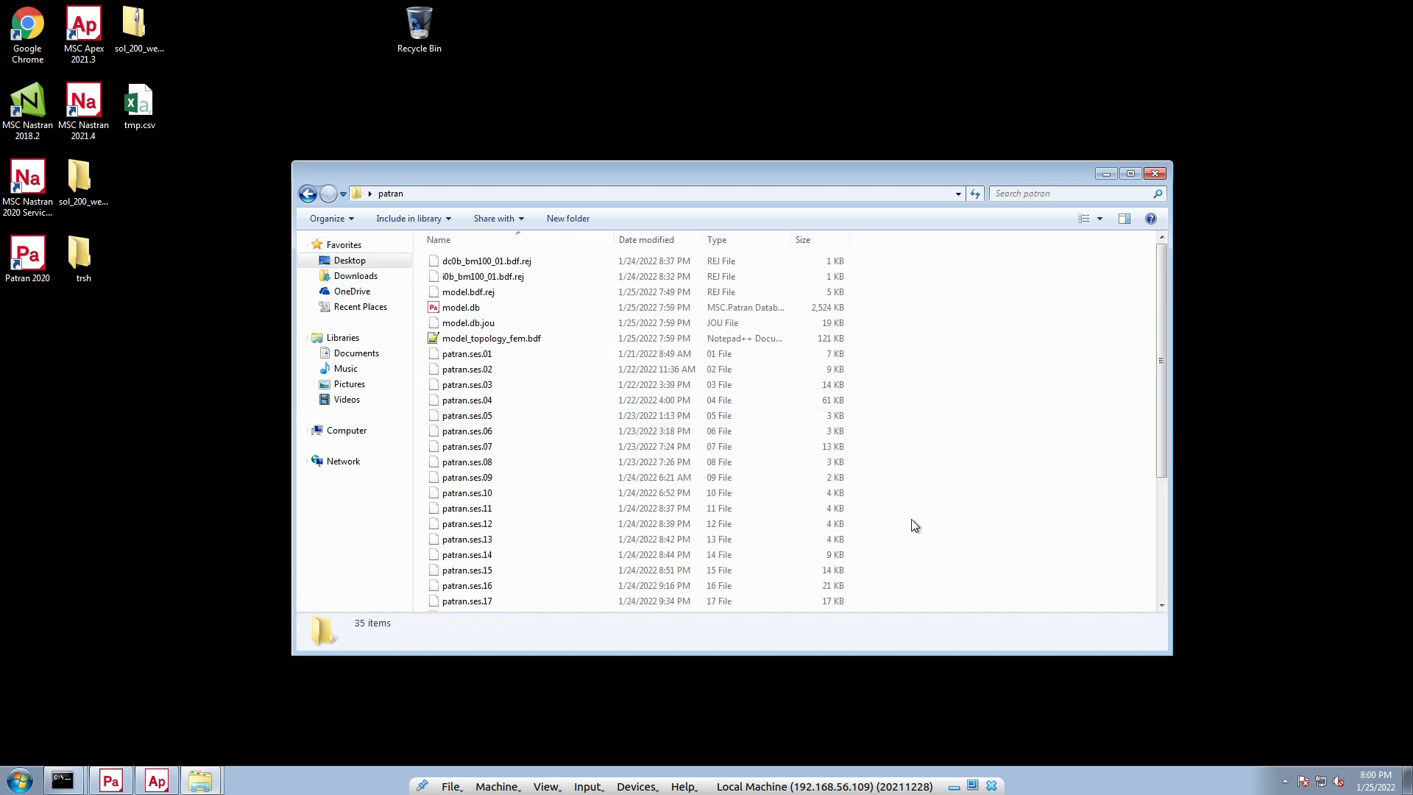
click(526, 340)
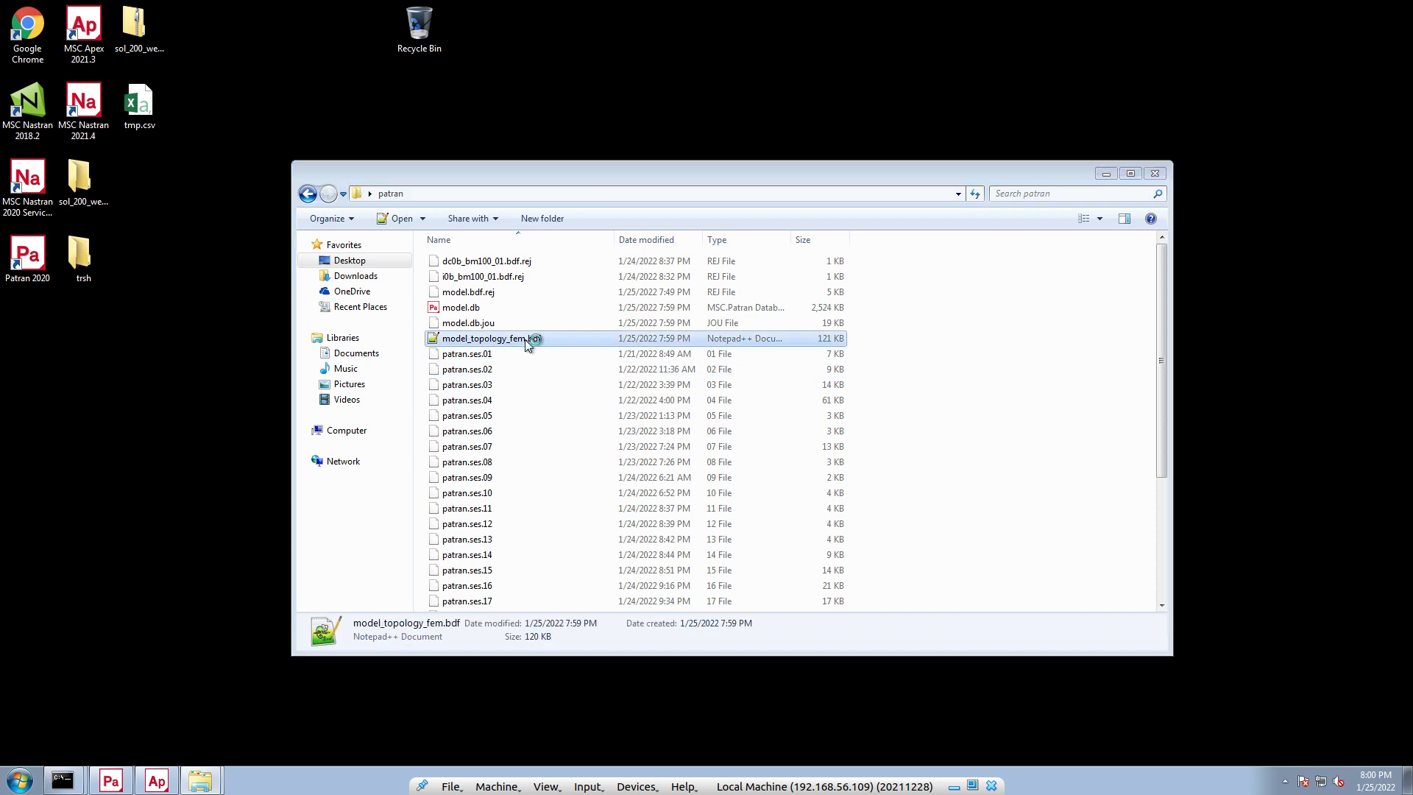
scroll(457, 390, down, 20)
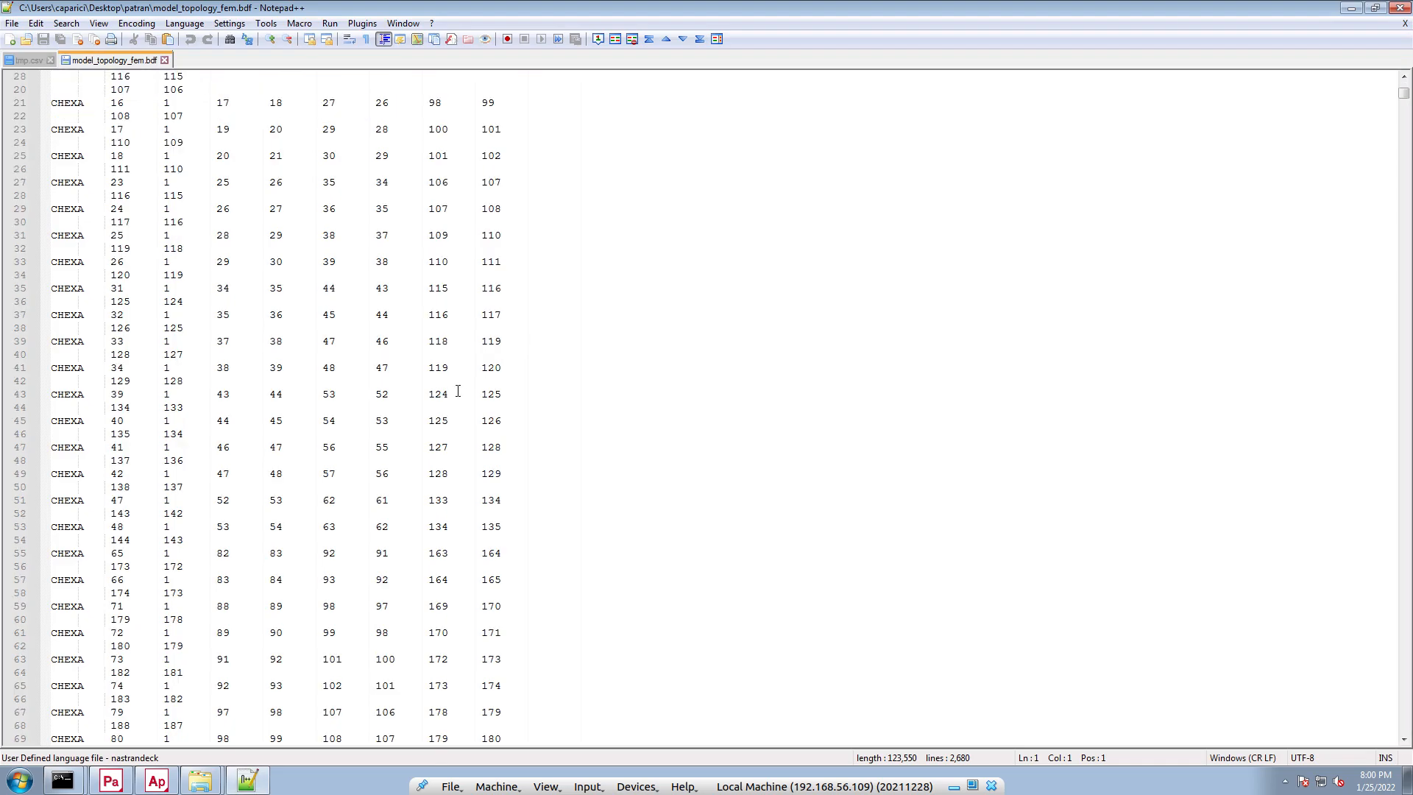
scroll(460, 393, down, 5)
Switch to Patran to examine the high-density elements from another angle, and bring up MSC Apex.
click(111, 780)
scroll(604, 427, down, 1)
drag(731, 16, 705, 83)
double_click(704, 83)
middle_drag(611, 313, 285, 633)
click(165, 779)
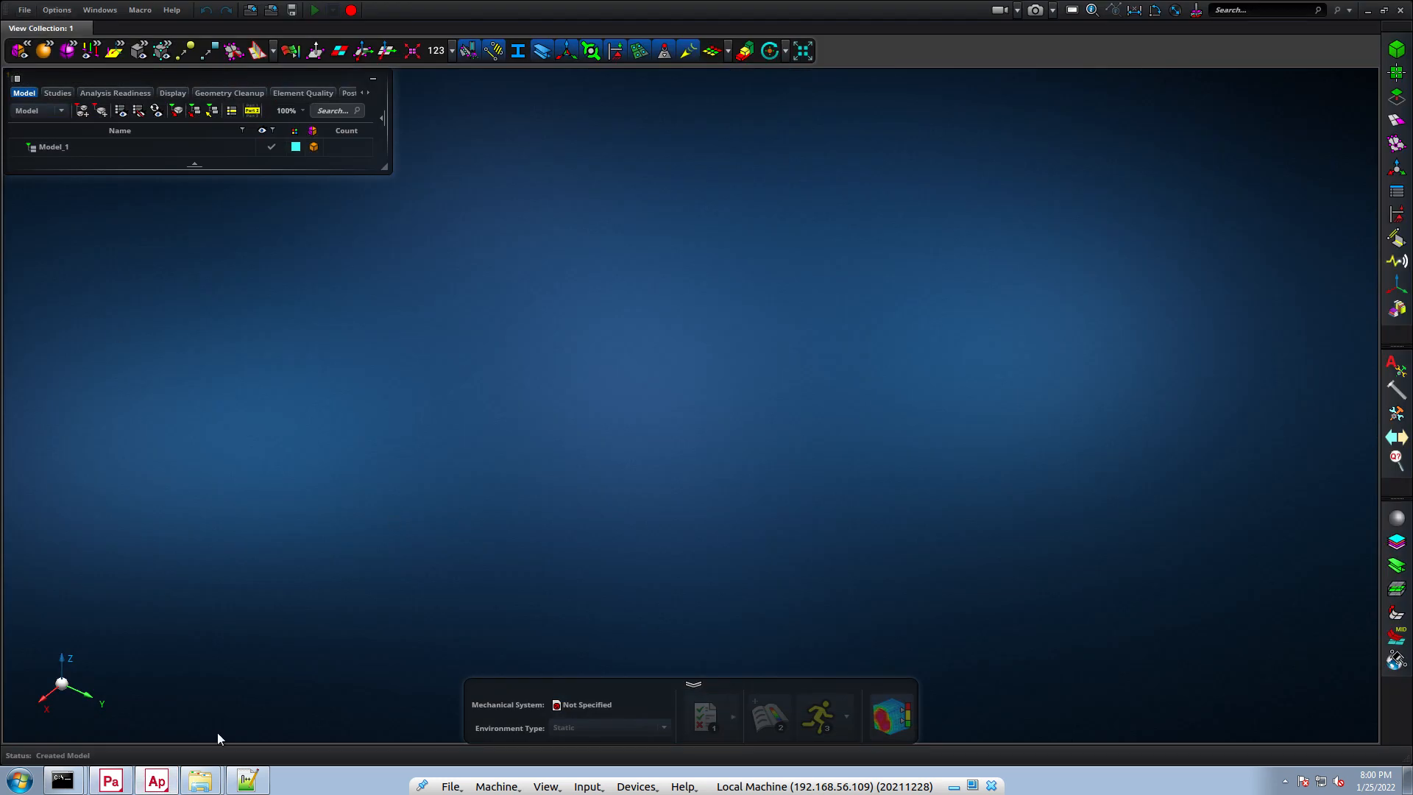
Launch Google Chrome, search for "msc apex student editions" and open the MSC Apex Student Edition page.
click(19, 780)
click(109, 503)
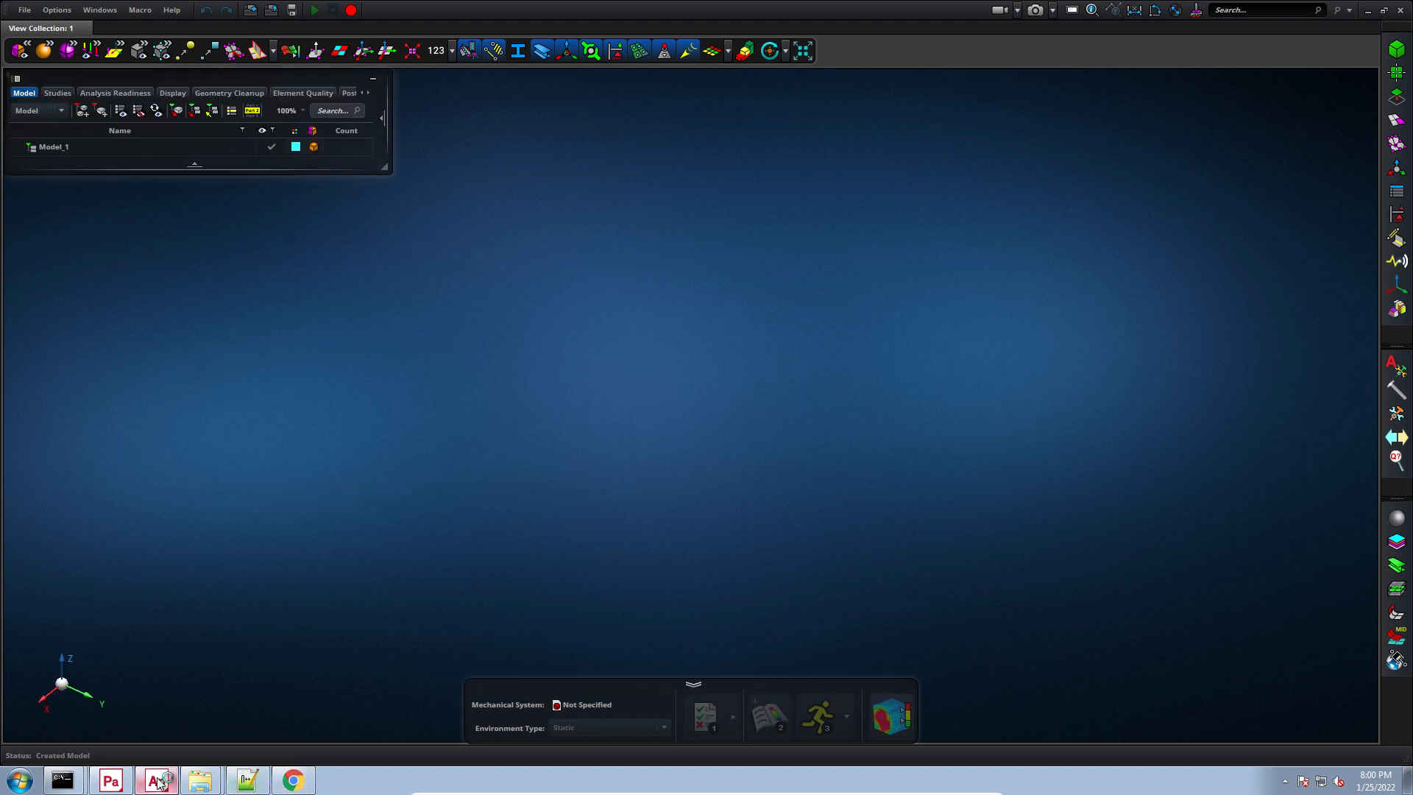
click(1366, 16)
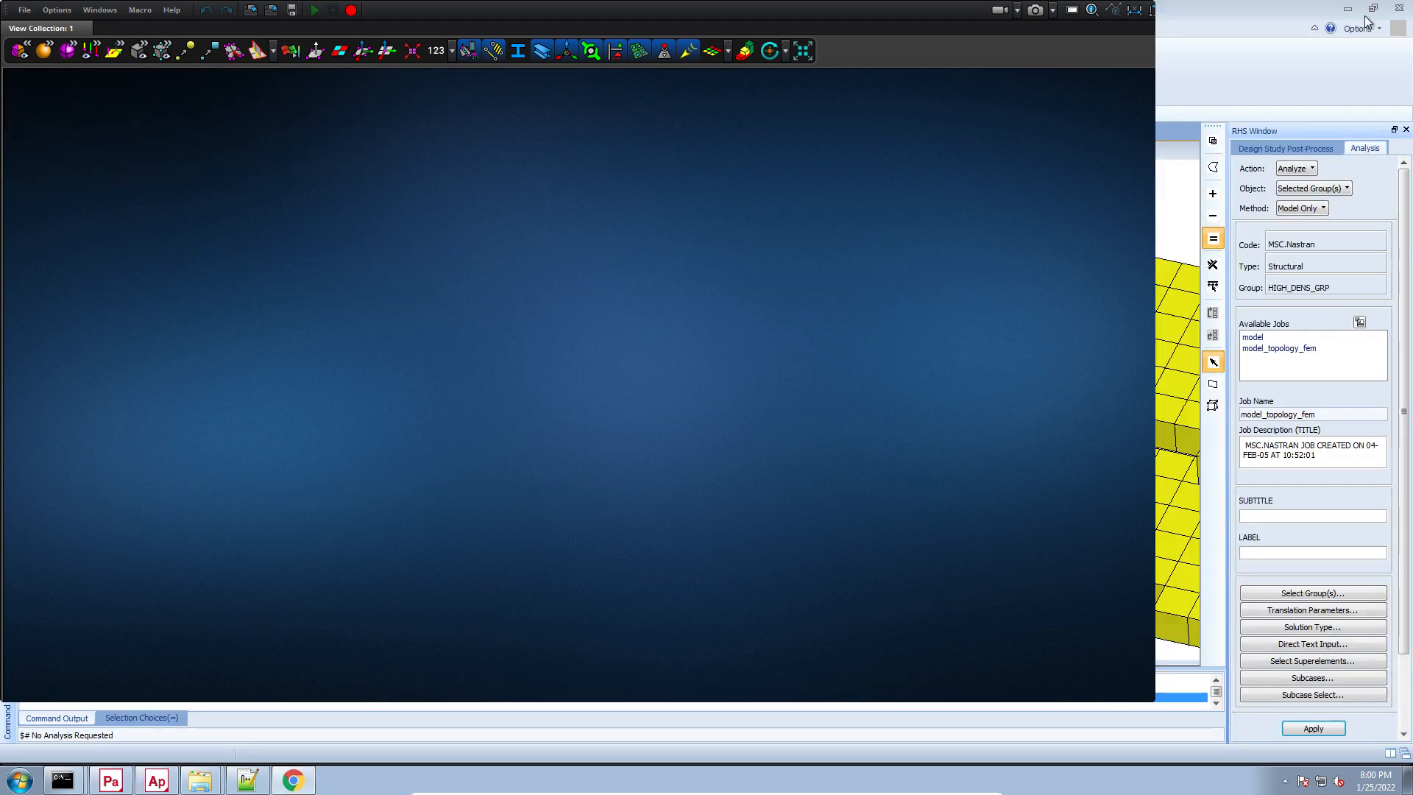
click(1345, 7)
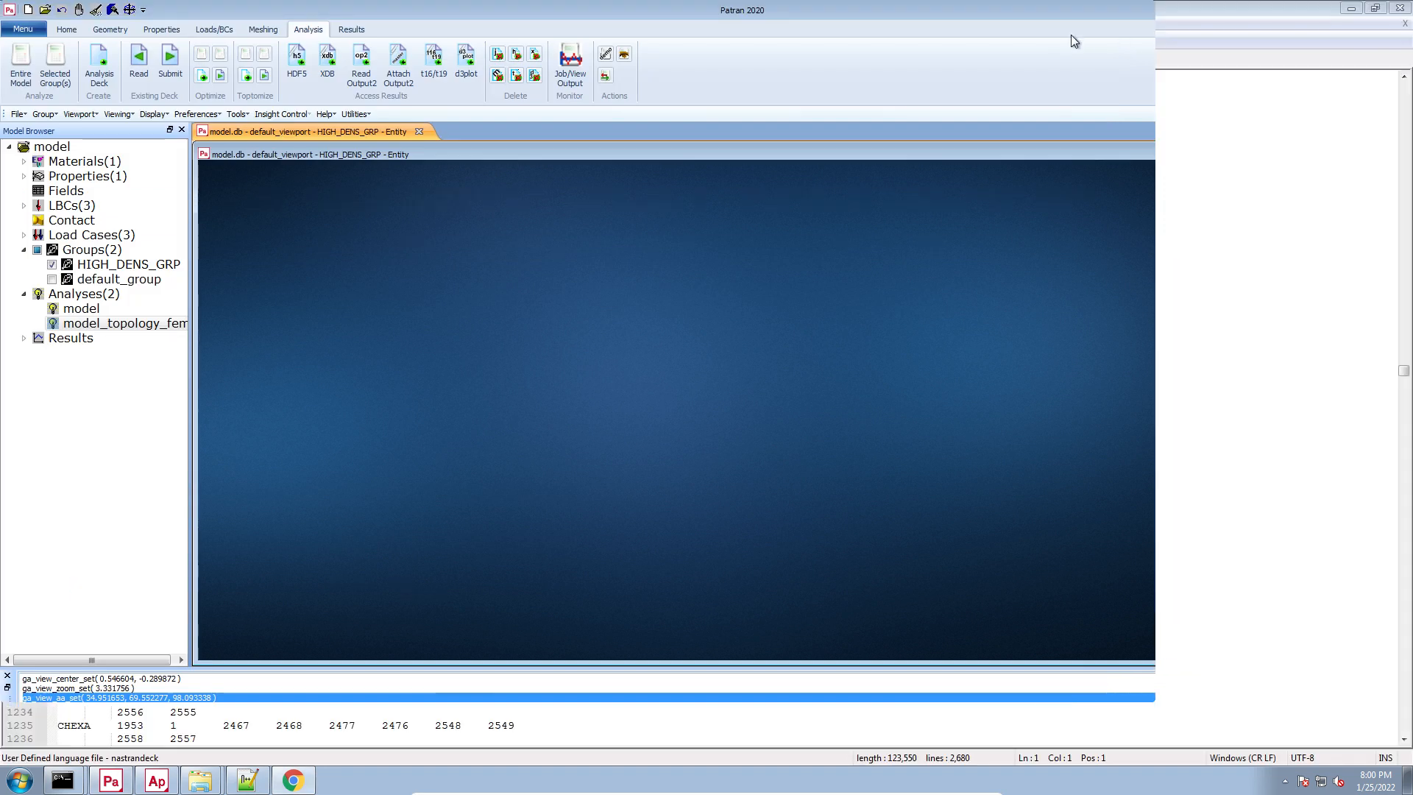
click(293, 782)
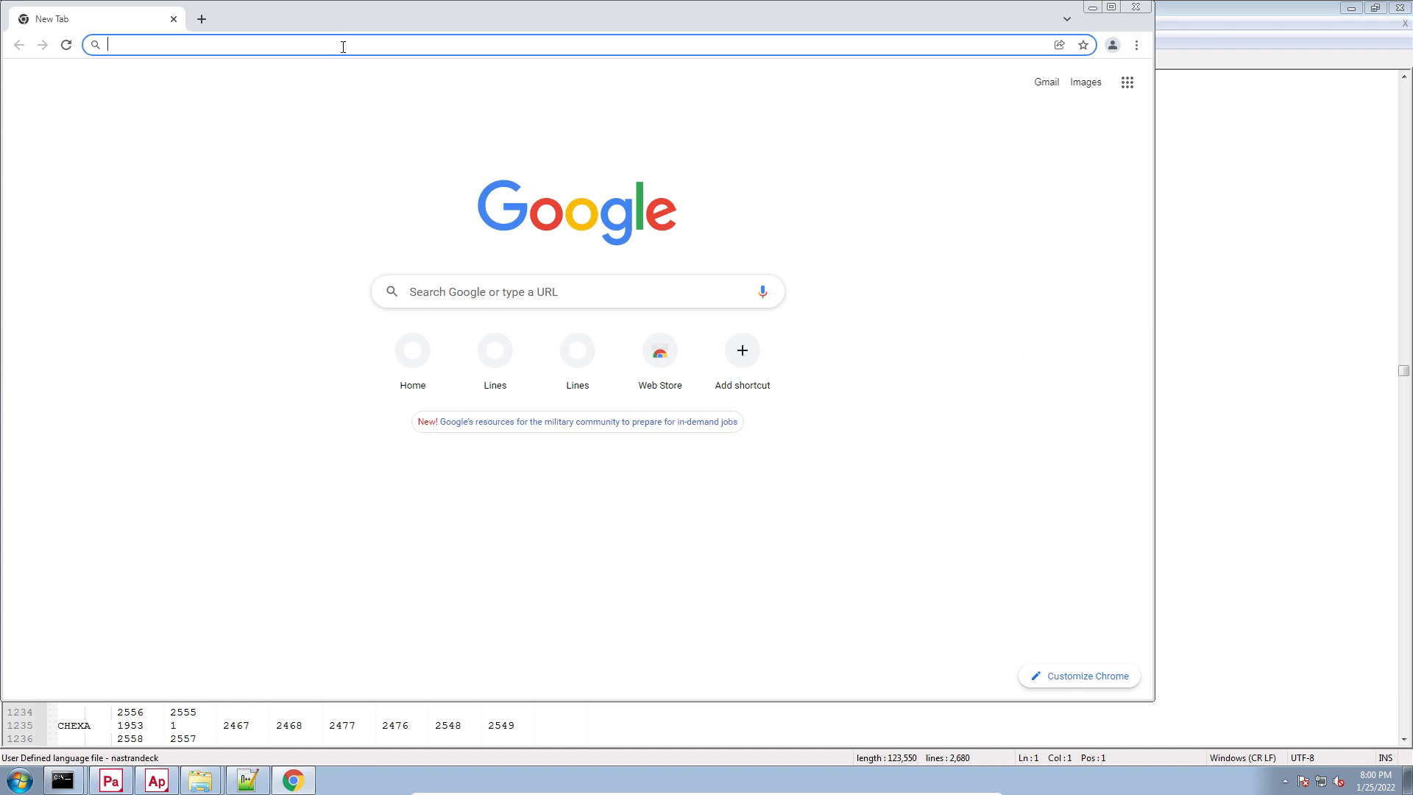
text(msc apex student editions)
key(Return)
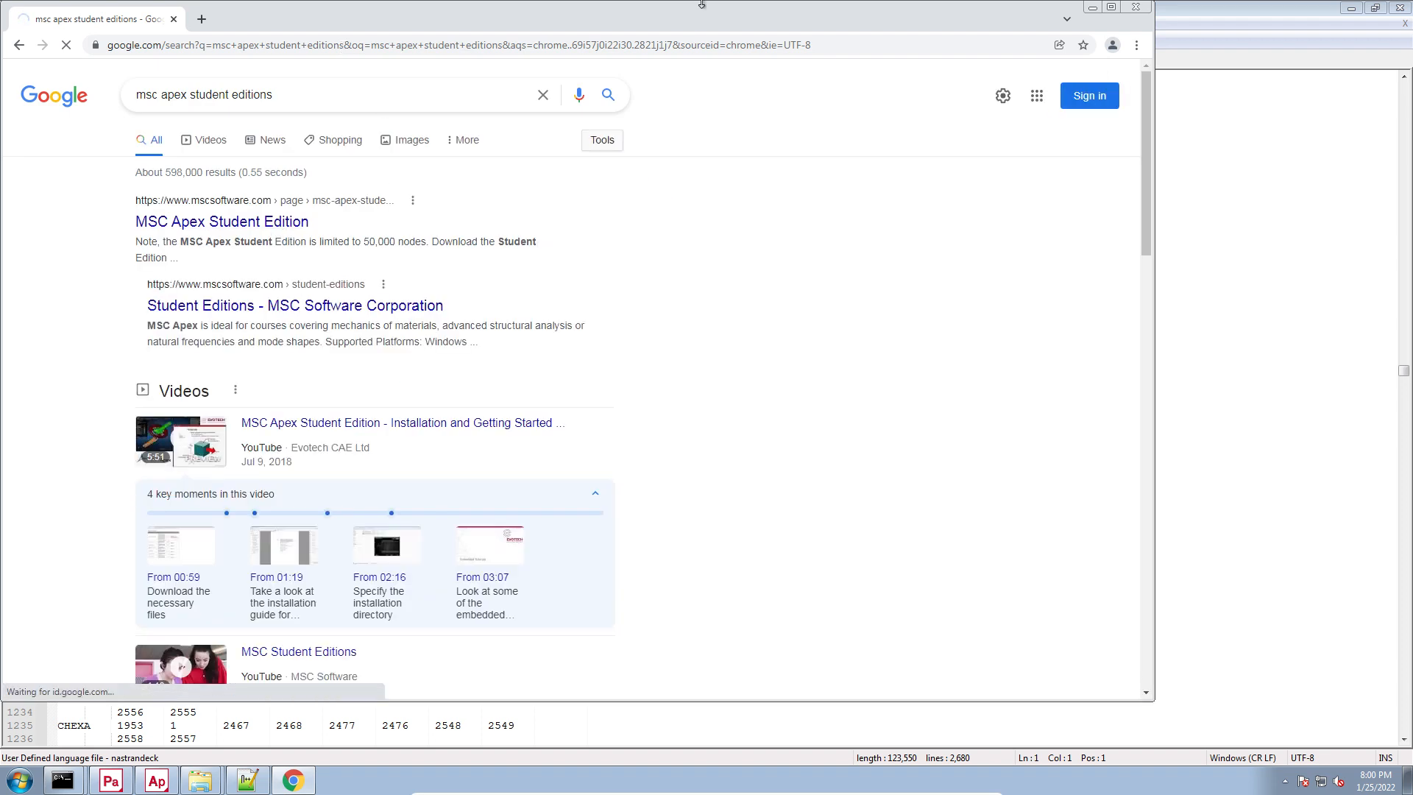
double_click(703, 12)
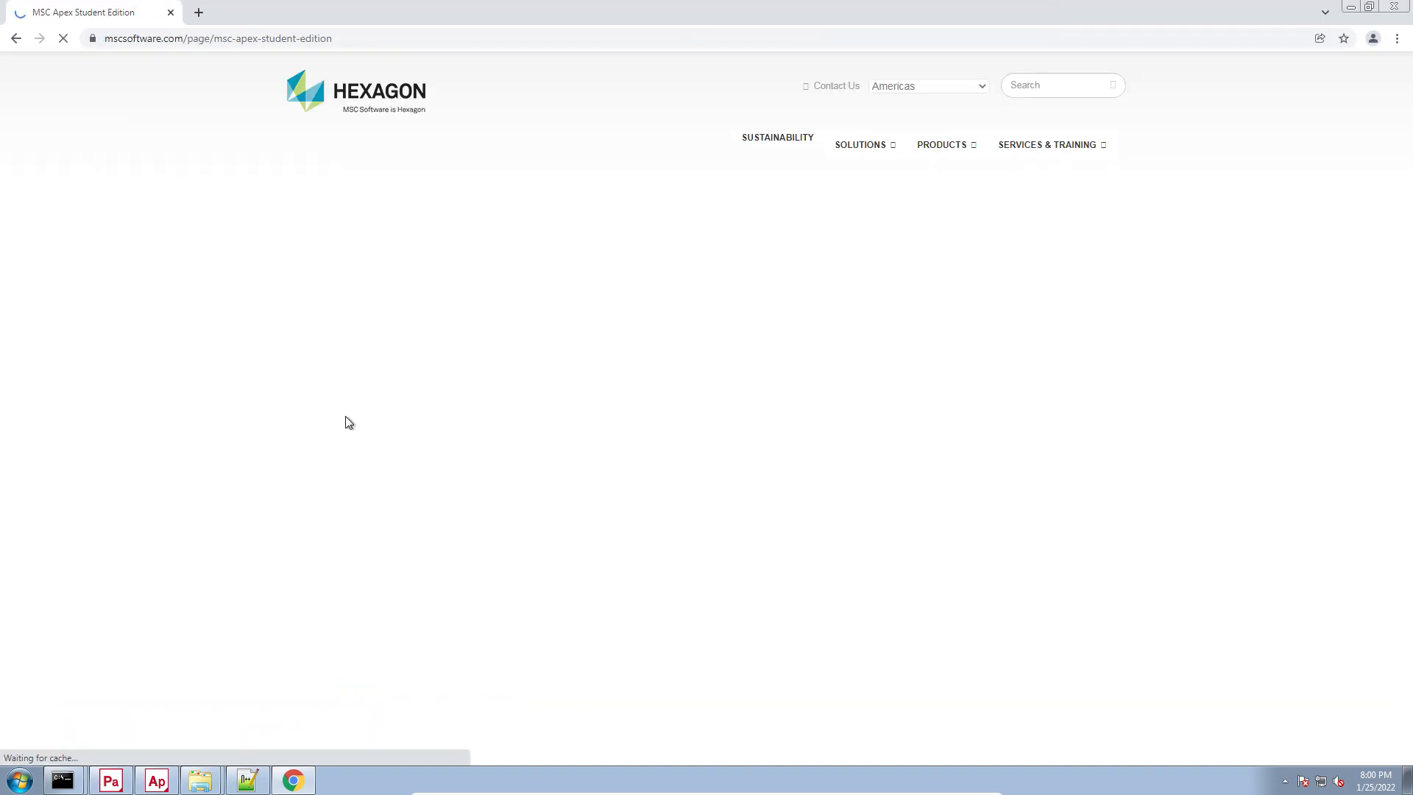
Examine the MSC Apex Student Edition page, including the APX111 Python scripting course description and the registration instructions.
scroll(353, 442, down, 6)
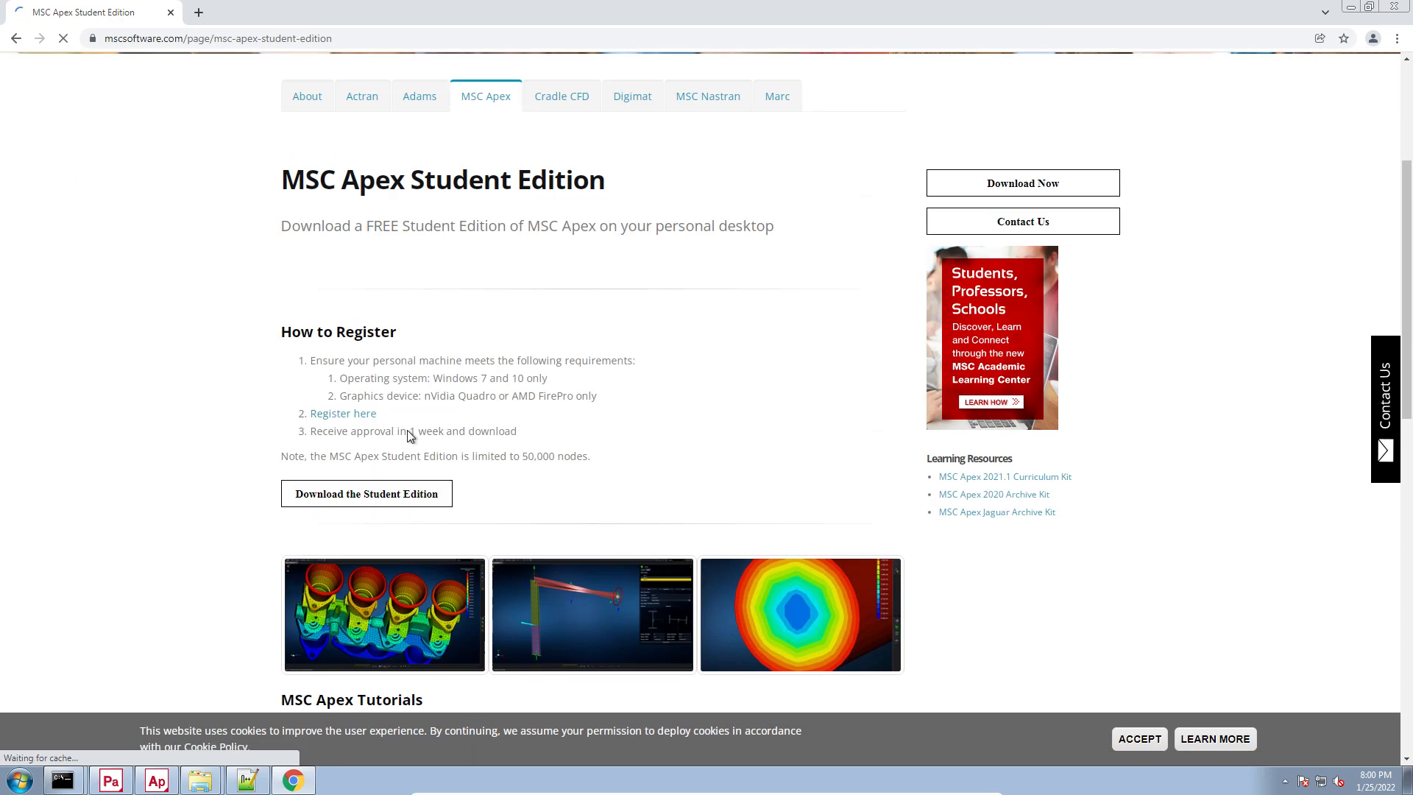
scroll(662, 456, down, 12)
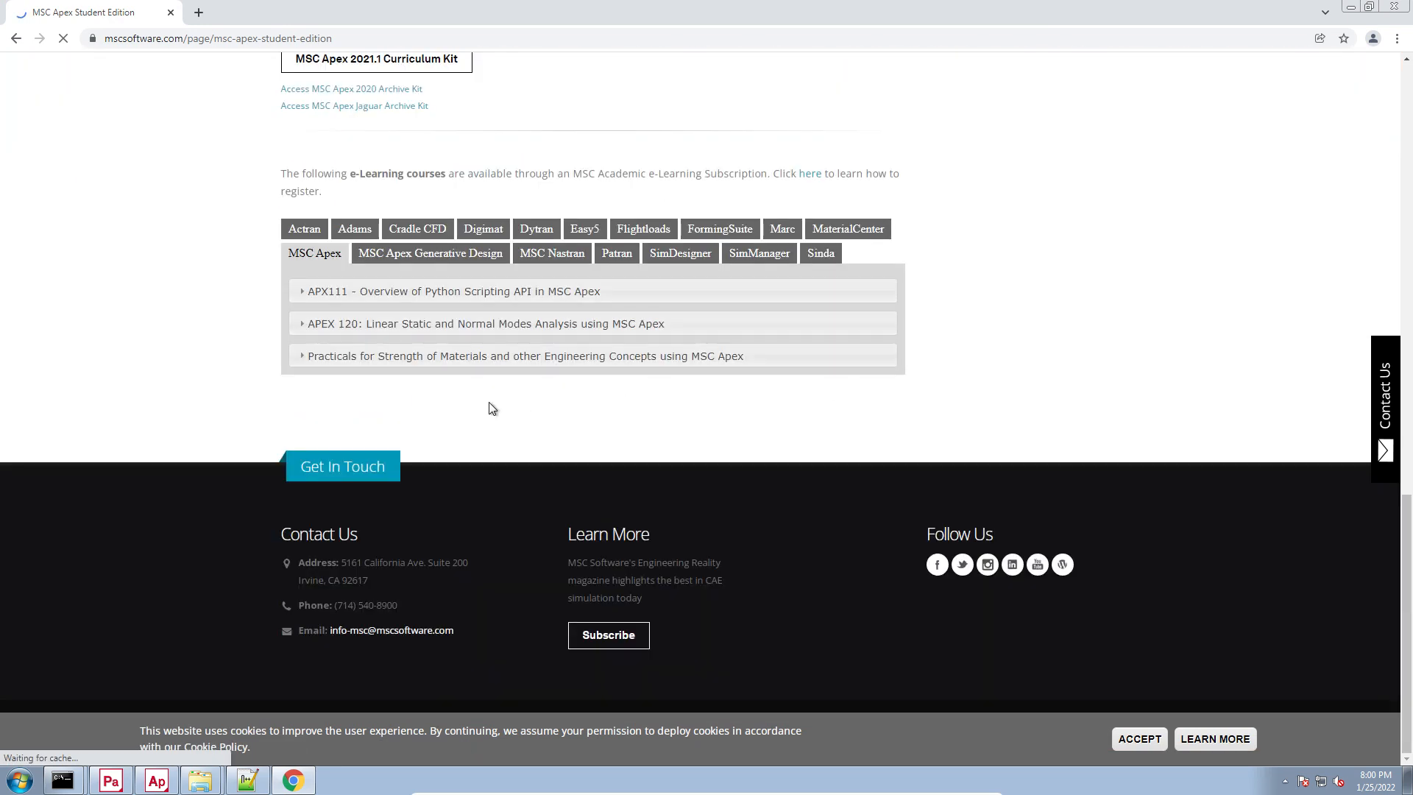
scroll(511, 413, up, 3)
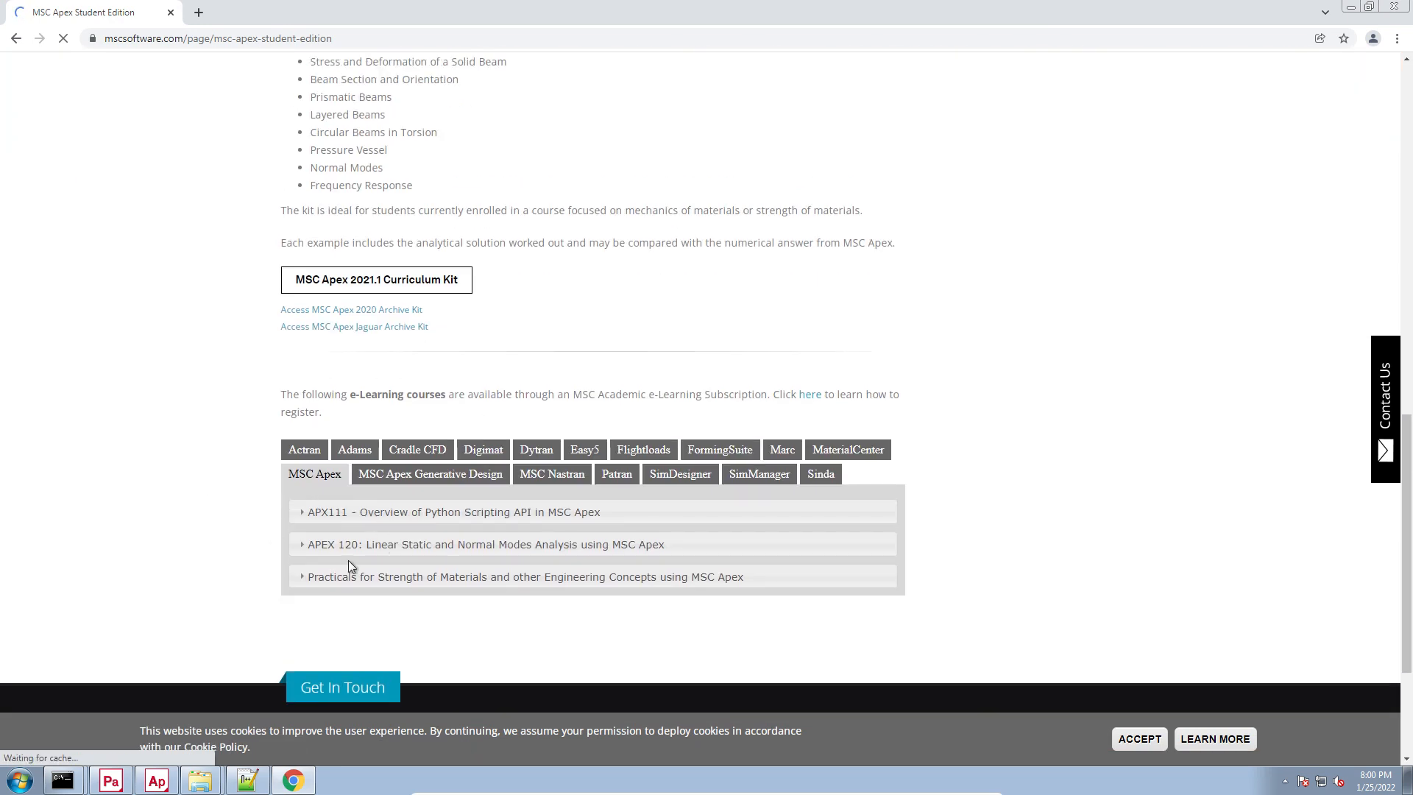
click(397, 517)
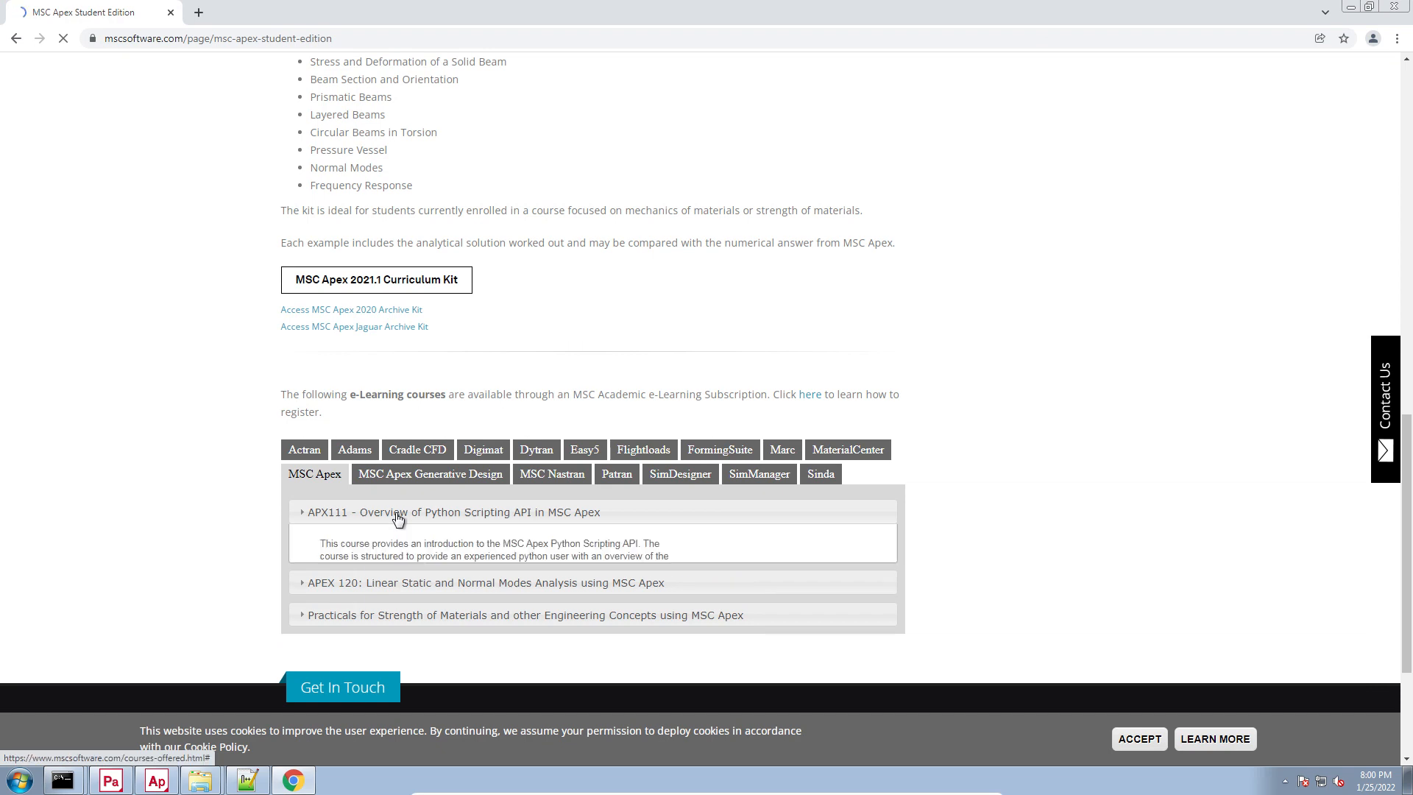
click(356, 510)
scroll(370, 350, up, 3)
scroll(370, 350, up, 10)
scroll(370, 351, down, 3)
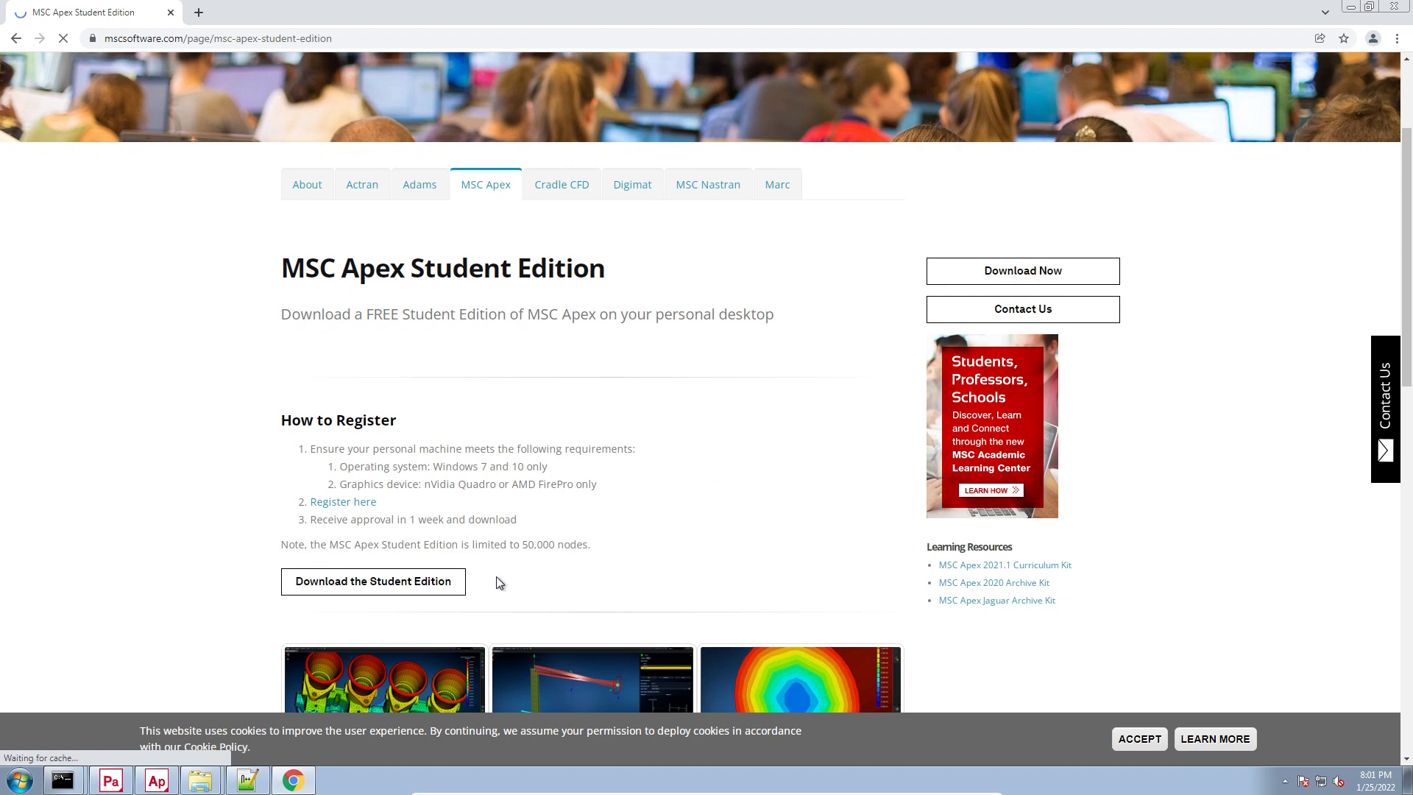
Follow the student edition download to its registration form, and return to the MSC Apex Student Edition page.
click(381, 581)
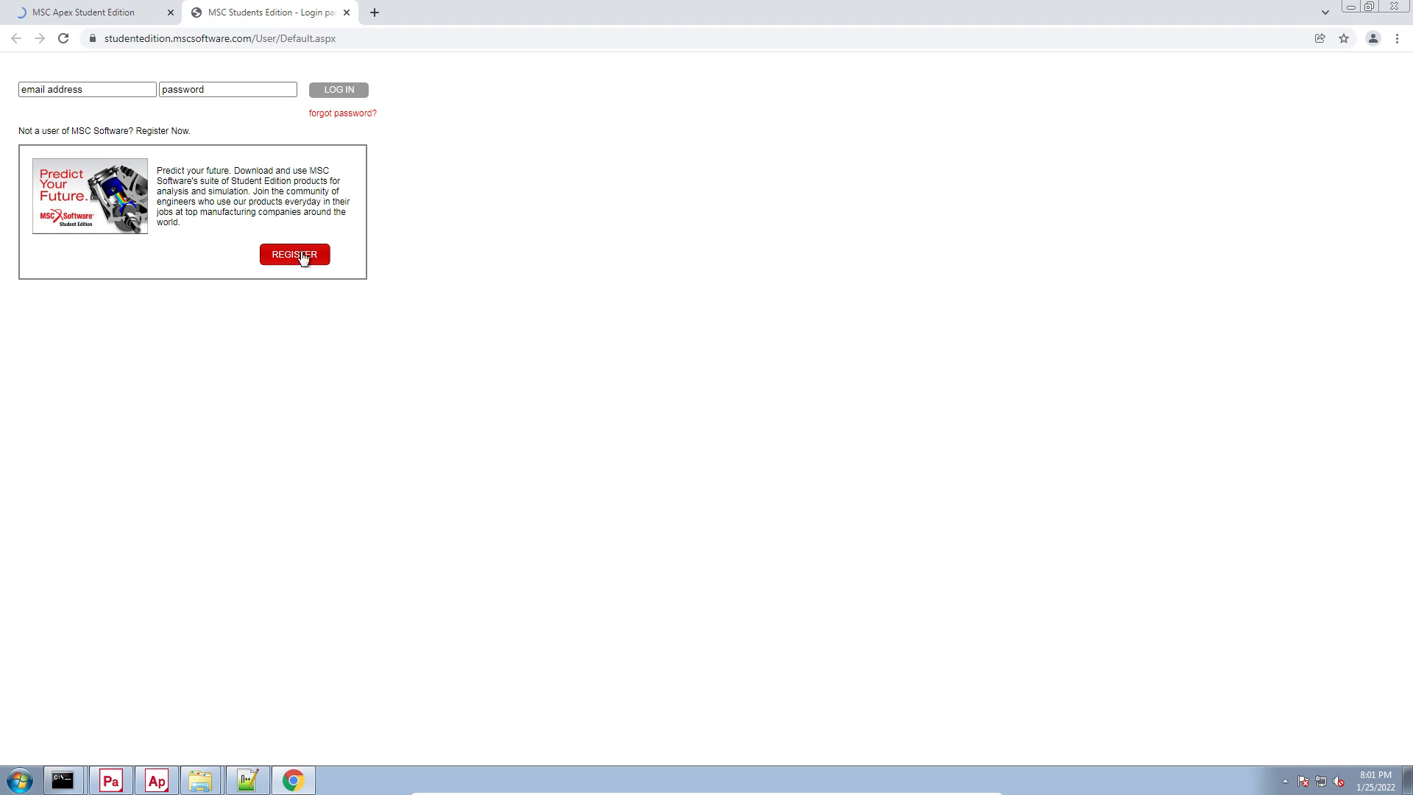
click(295, 254)
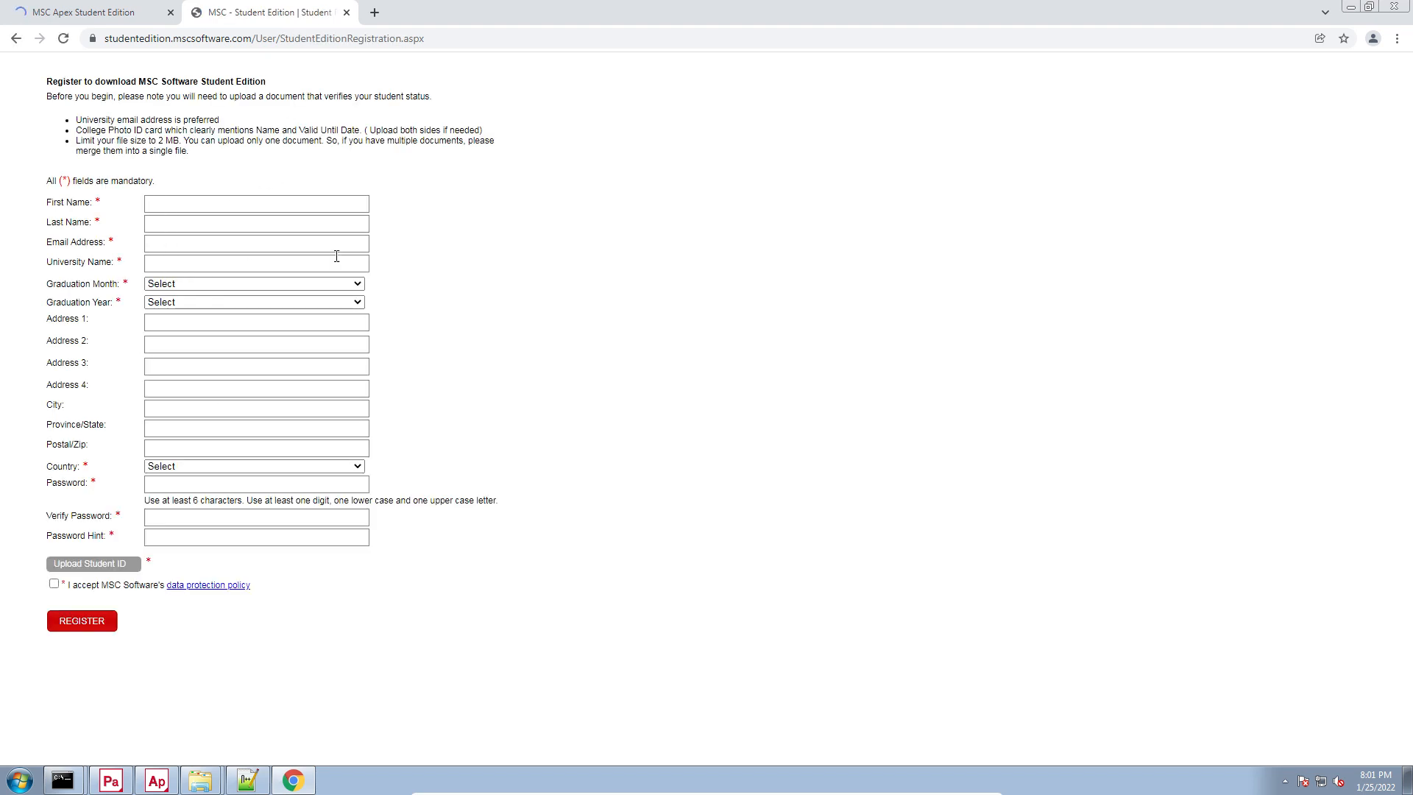
click(100, 8)
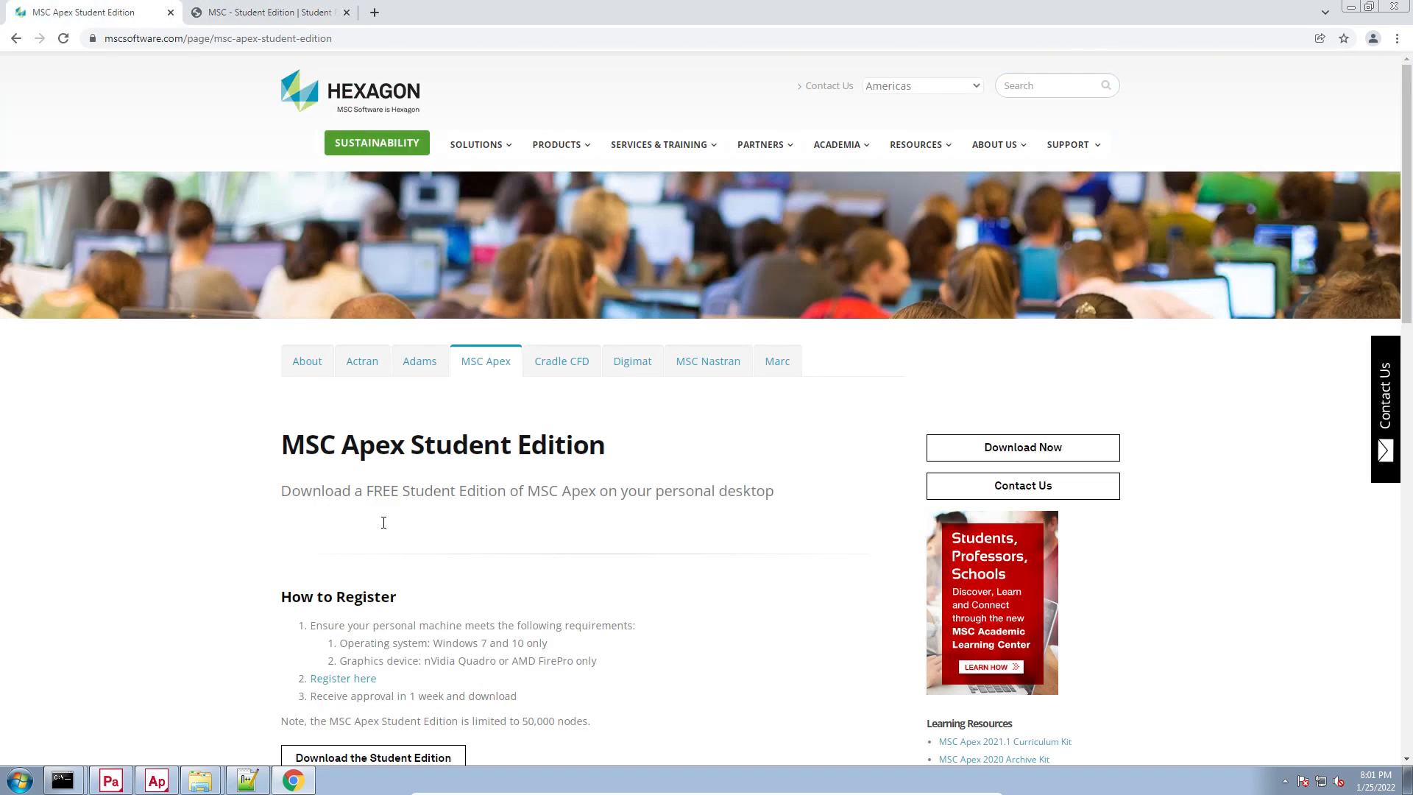
Switch to MSC Apex, start a FEM import and choose model_topology_fem.bdf from the desktop's patran folder as the model file.
click(157, 779)
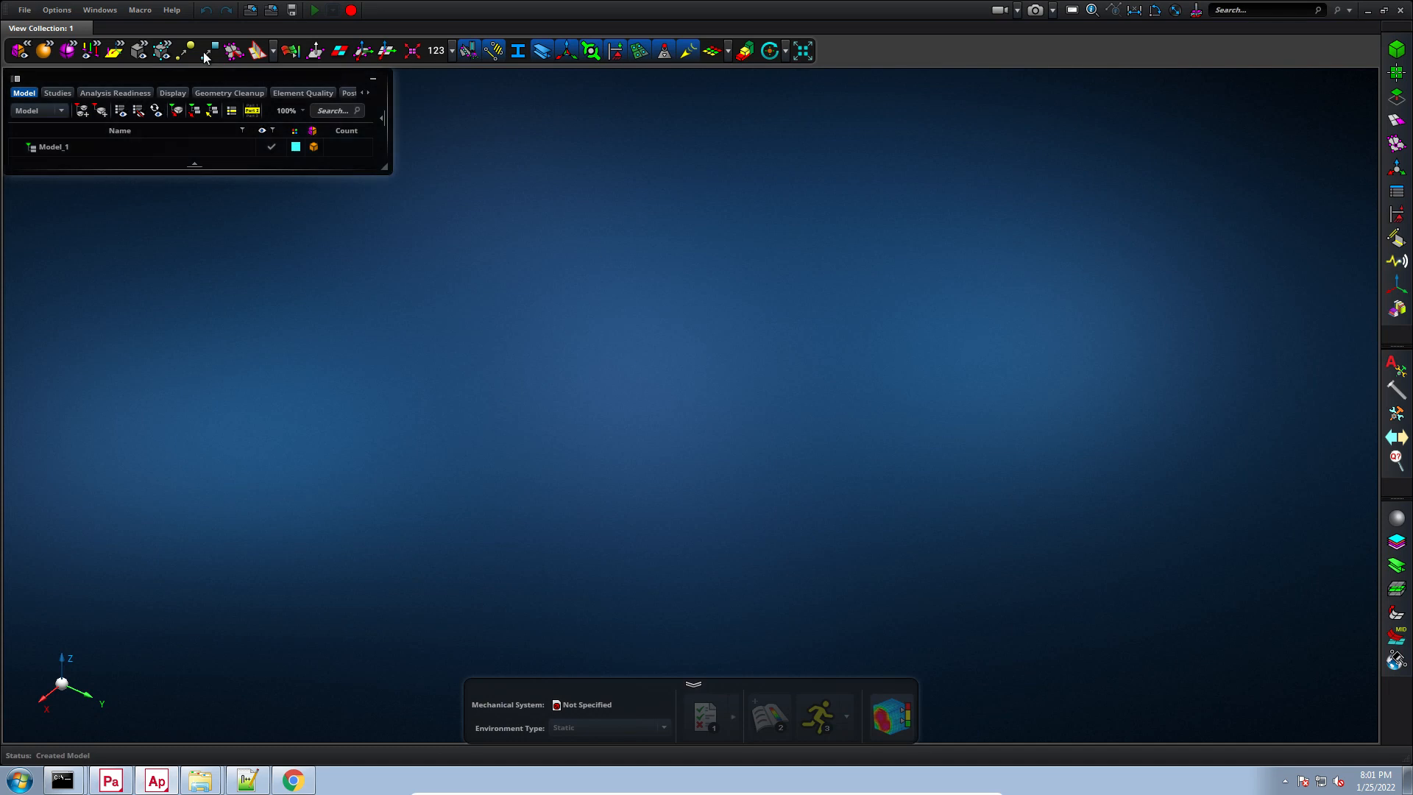
click(27, 11)
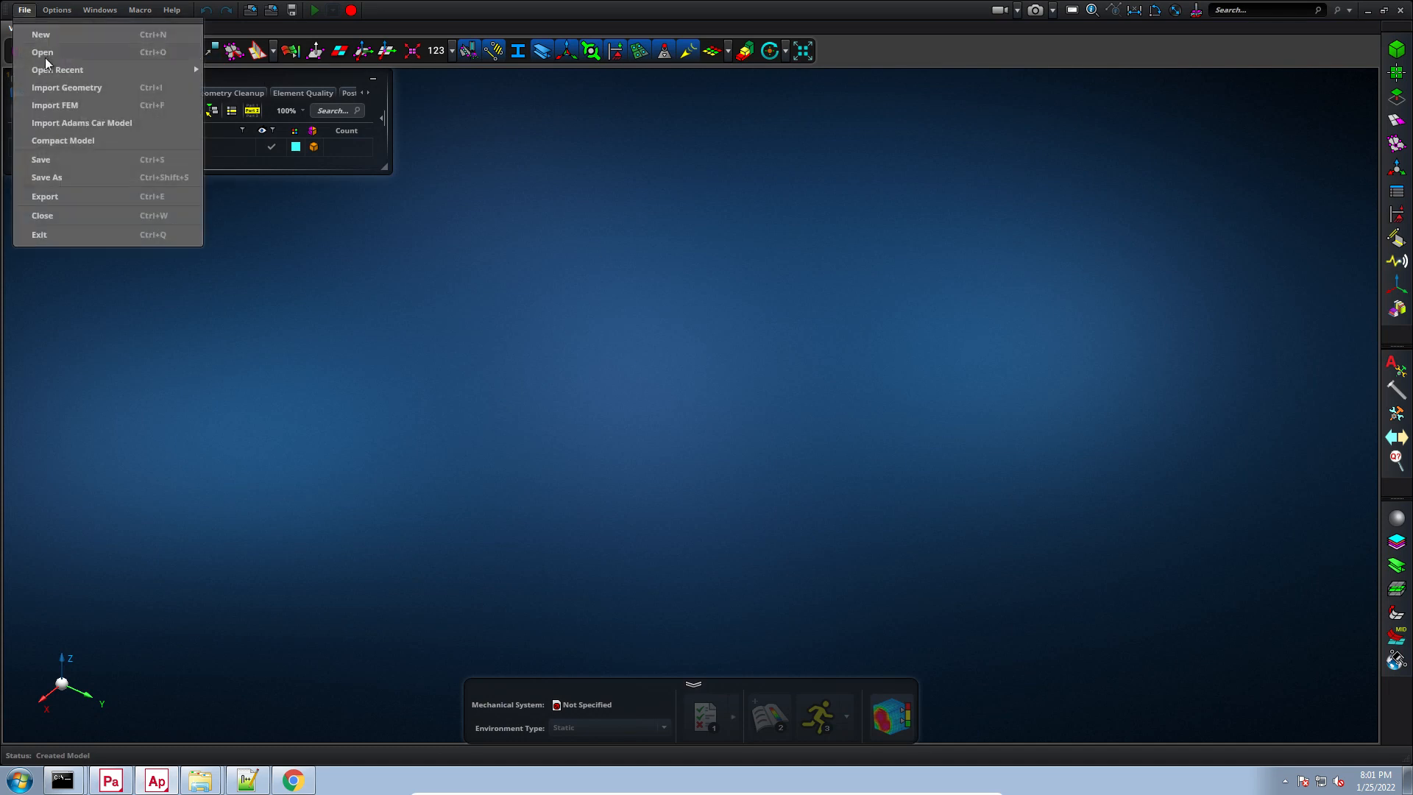
click(59, 105)
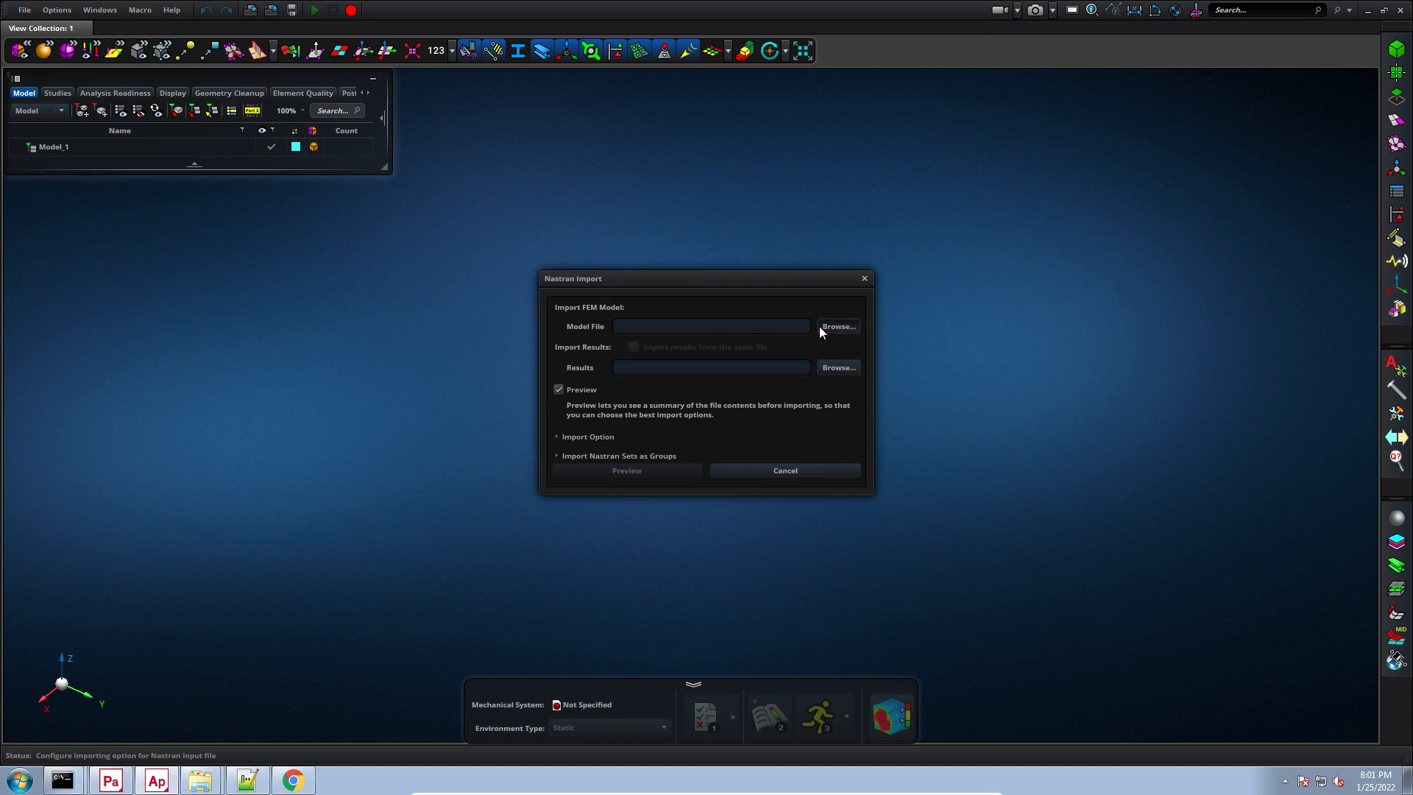
click(819, 325)
click(597, 357)
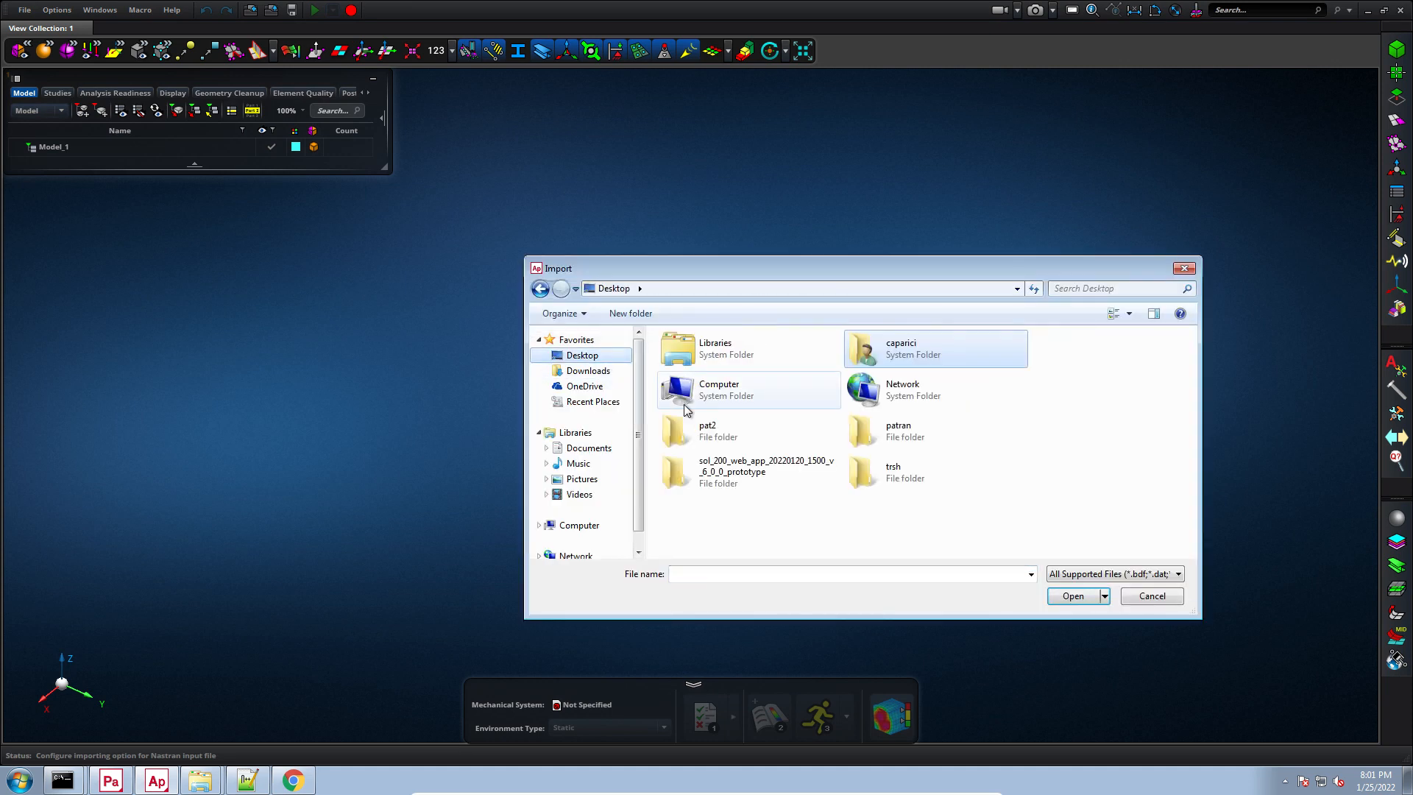
double_click(888, 429)
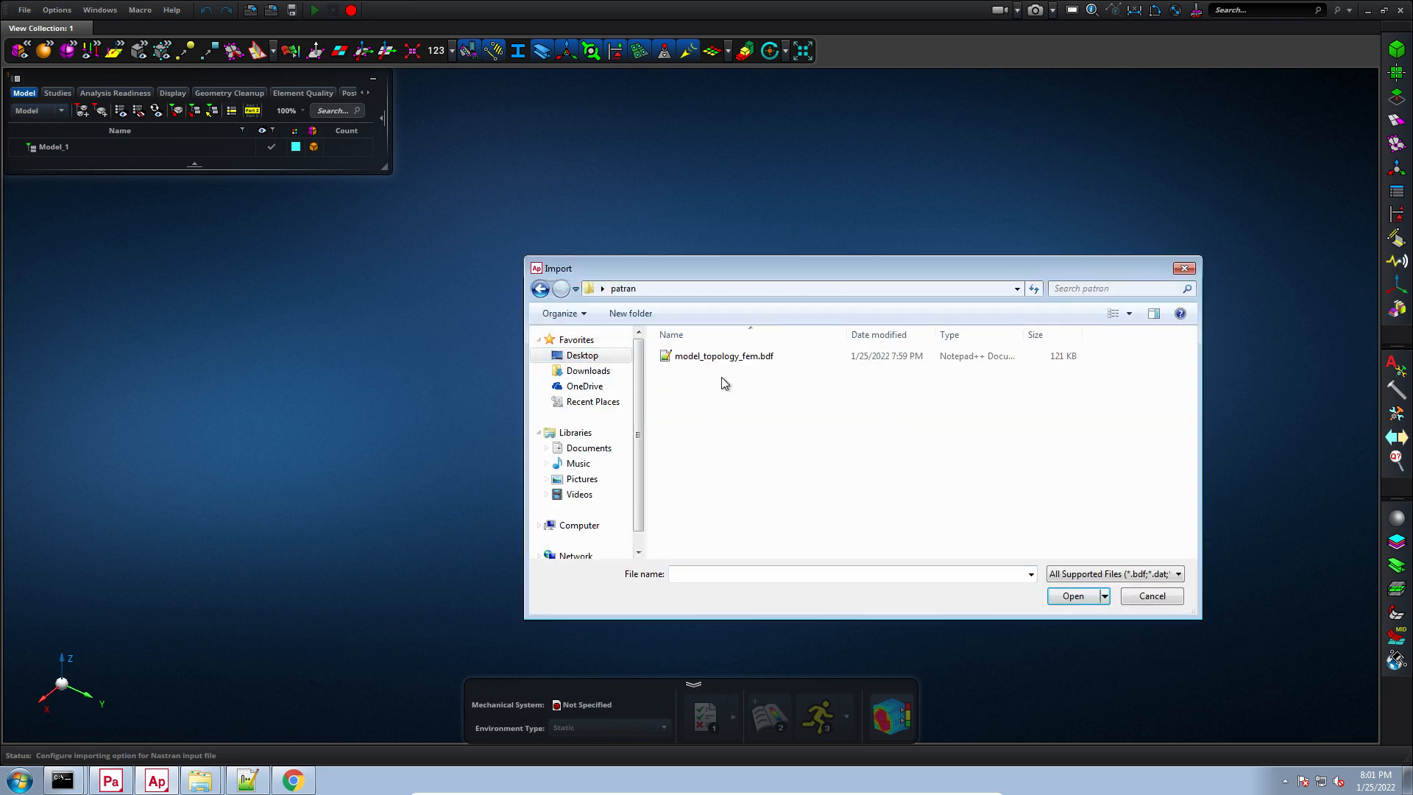
click(729, 359)
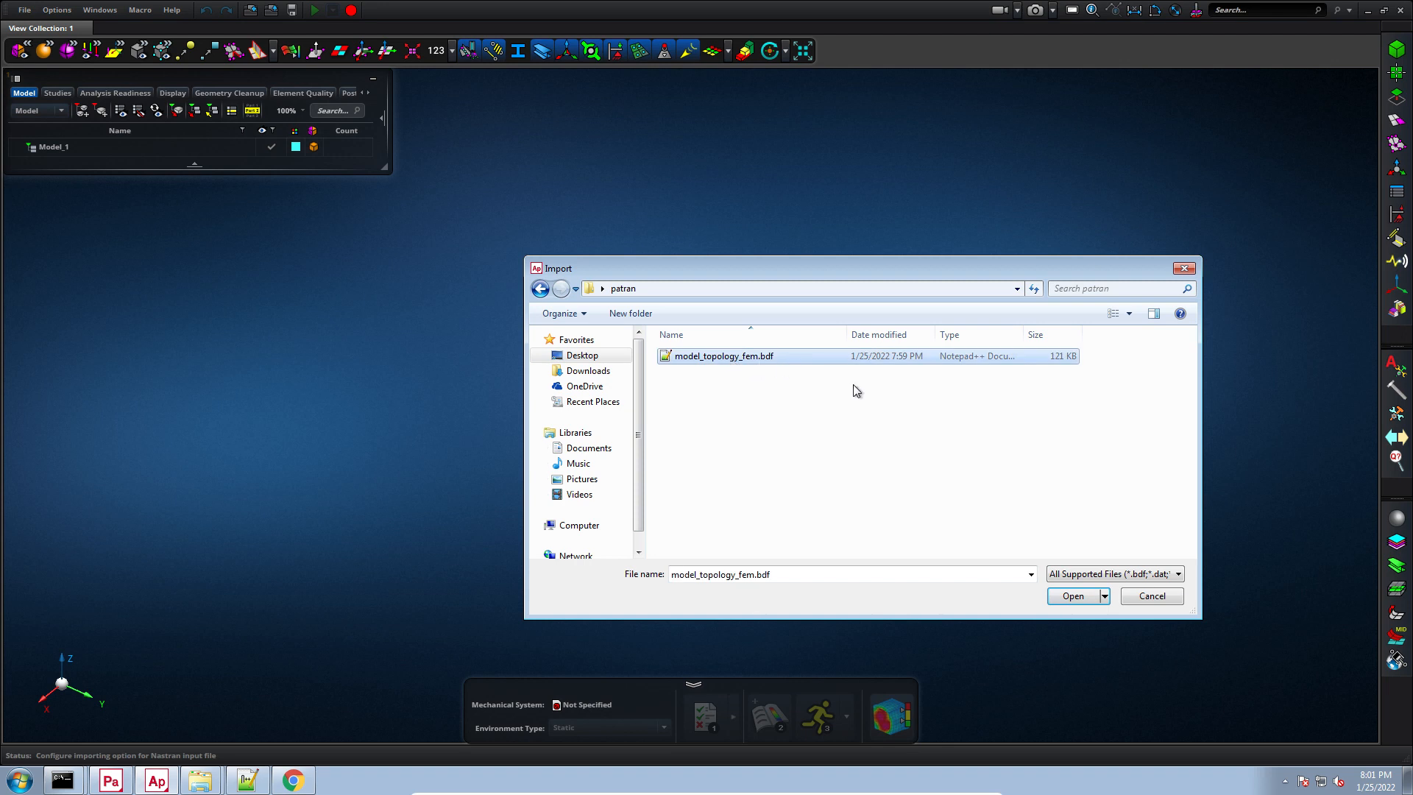
click(1075, 595)
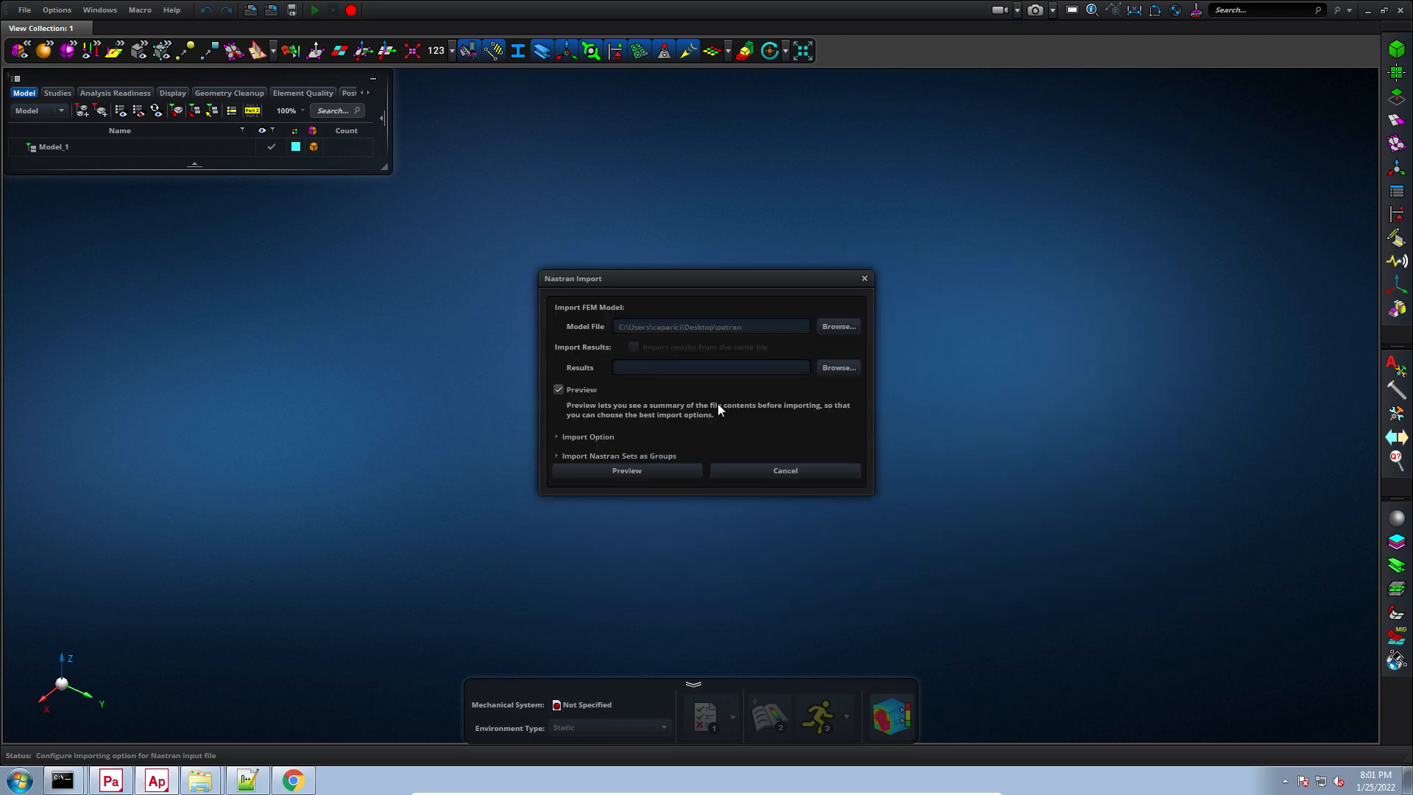
Import the Nastran model without a preview, using mm-kg-ms-kN-K units, and close the import summary.
click(586, 389)
click(618, 505)
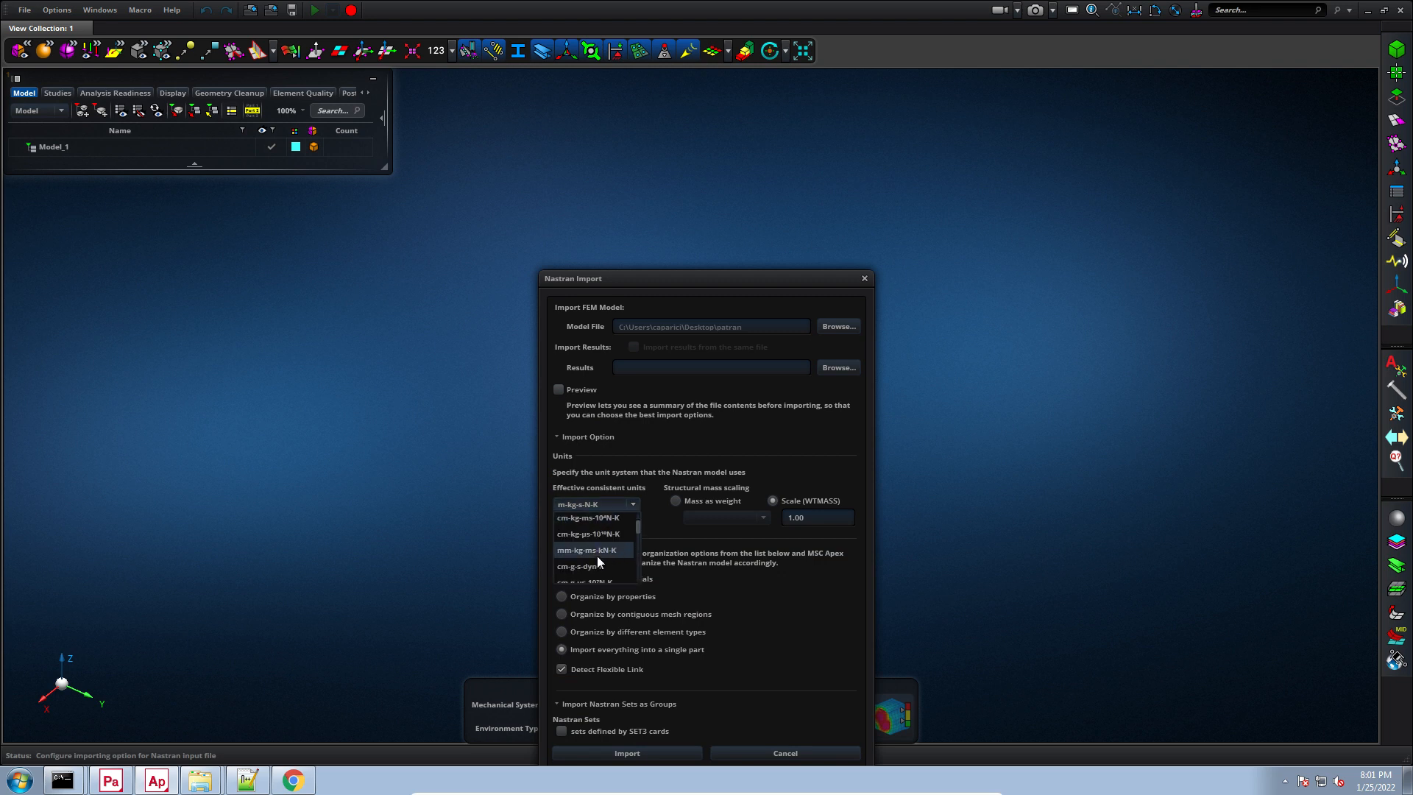
click(598, 515)
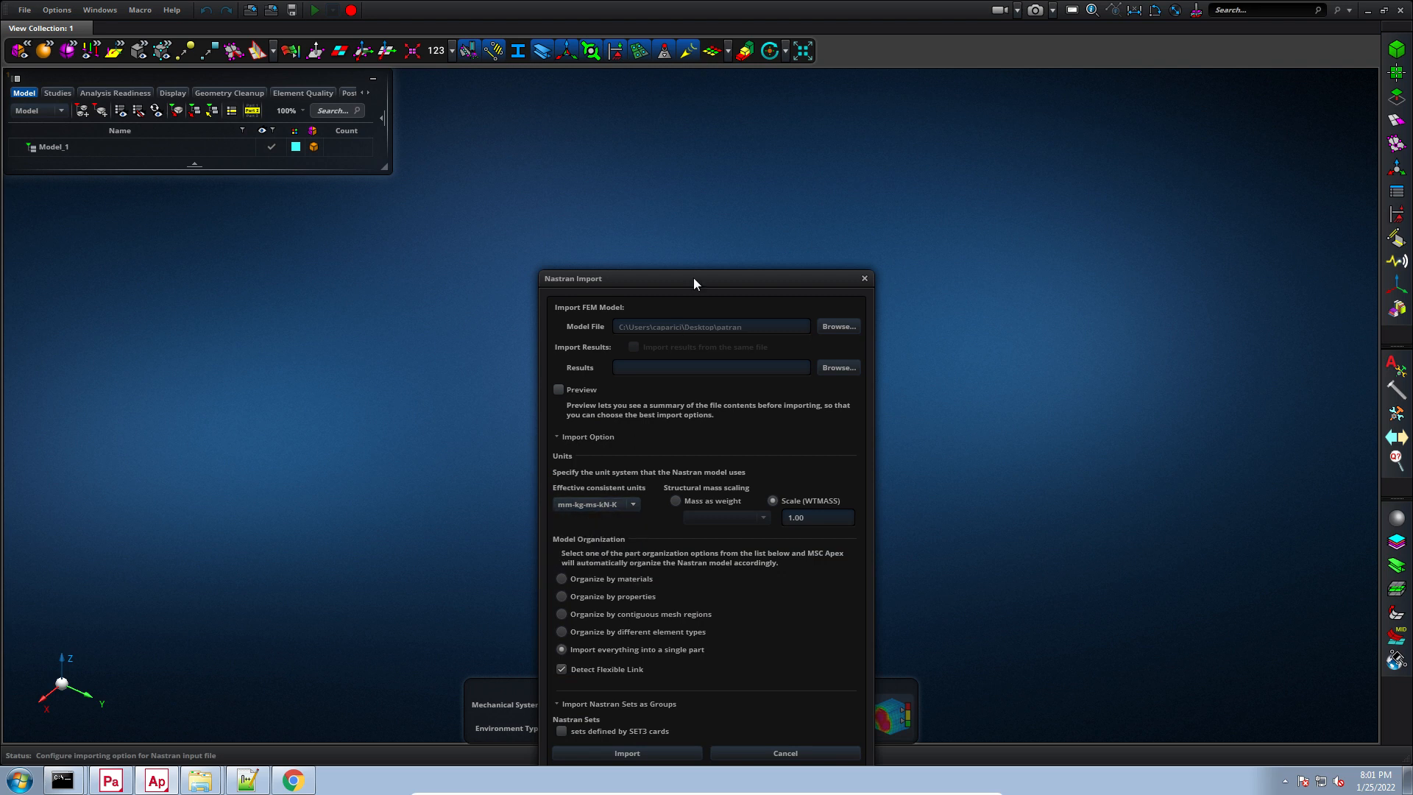
drag(693, 276, 619, 95)
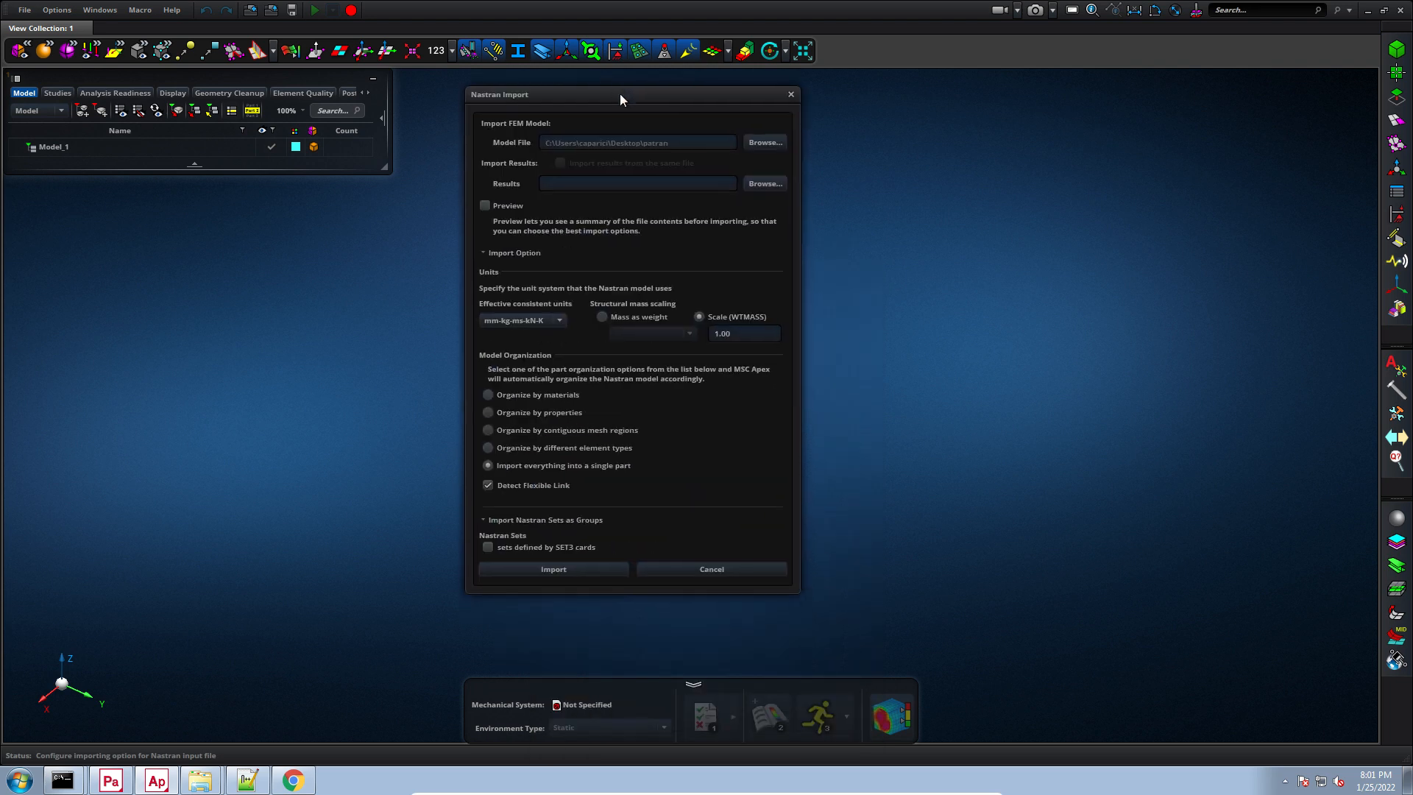
click(542, 570)
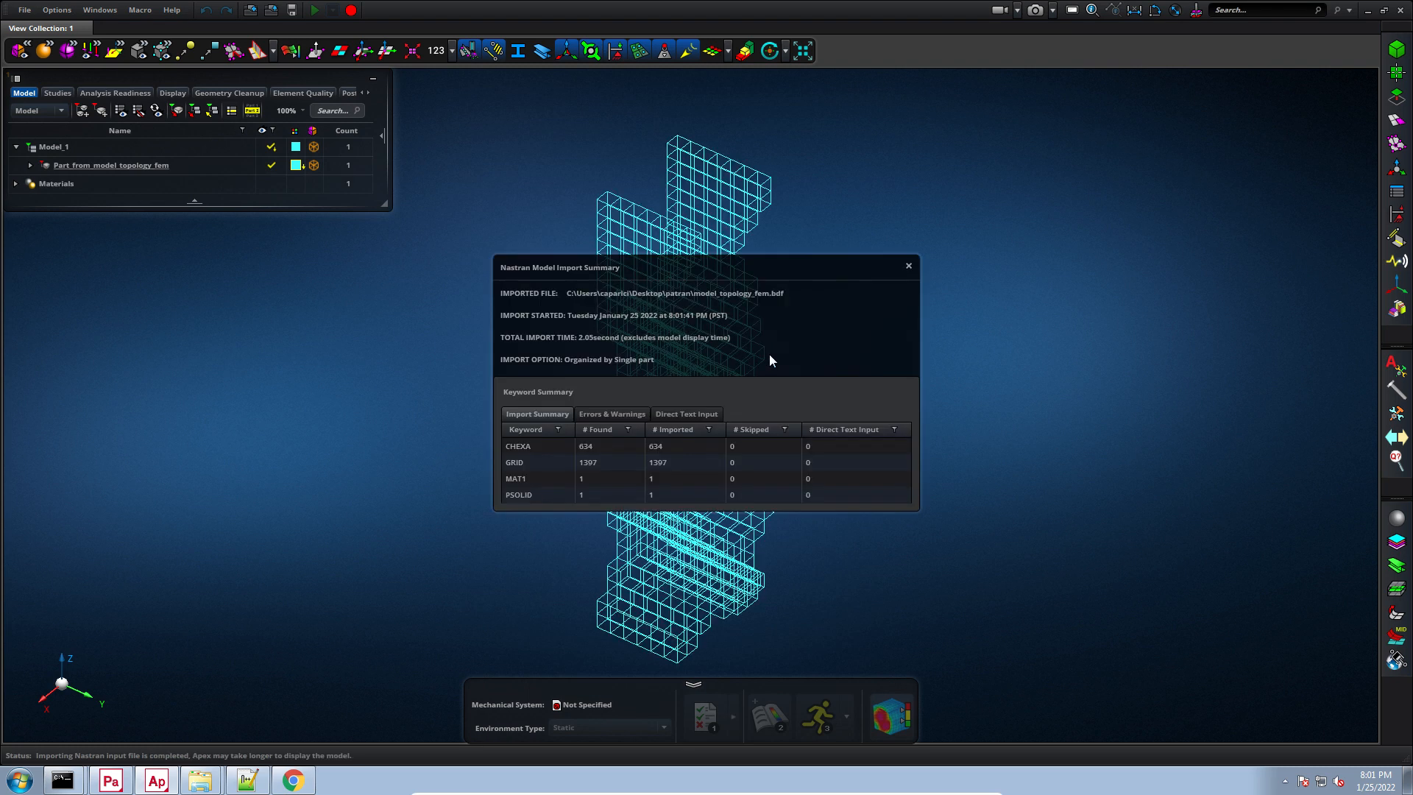
click(908, 267)
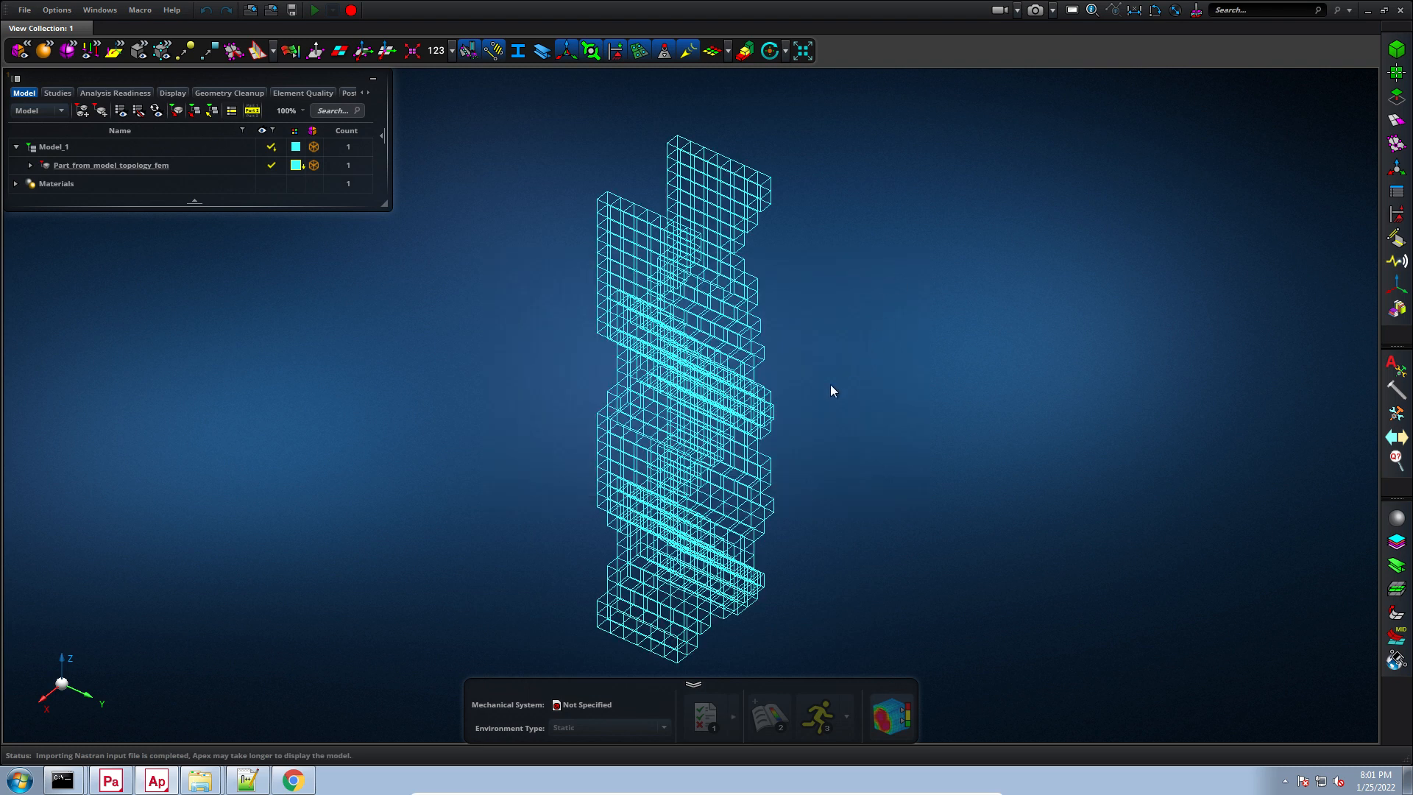
Change the mesh display style, expand the imported part in the model tree and adjust the display of its continuous mesh.
middle_drag(830, 390, 824, 480)
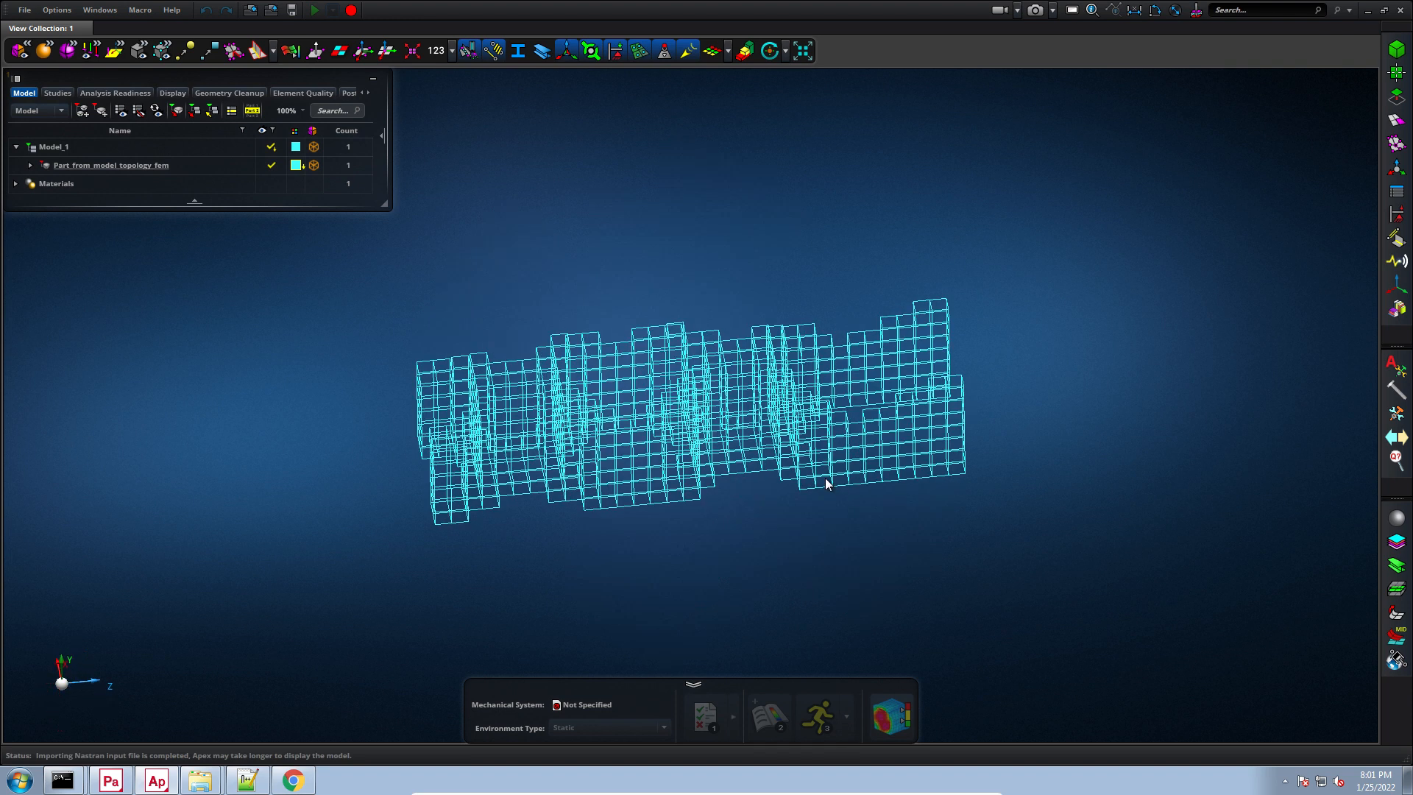
click(67, 53)
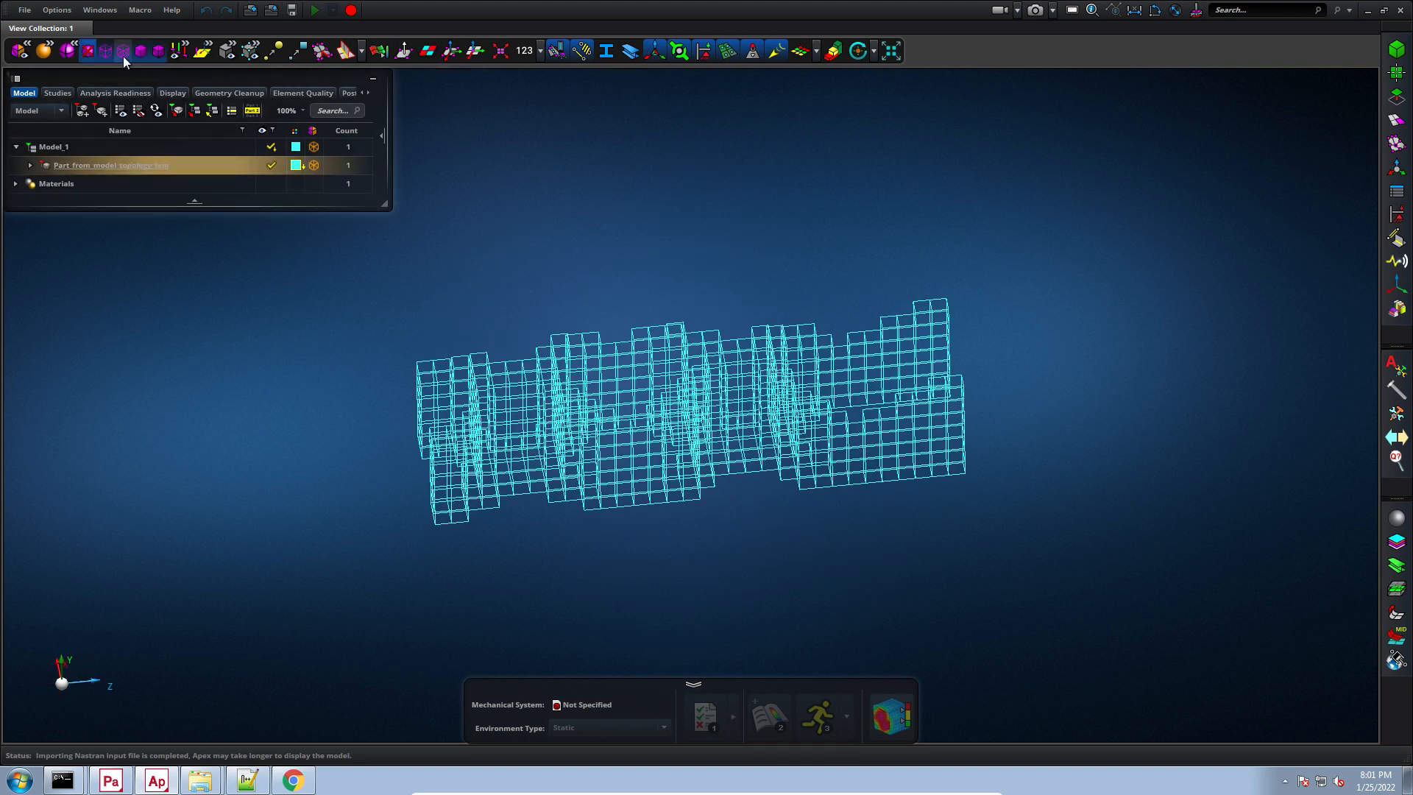
click(157, 51)
click(31, 166)
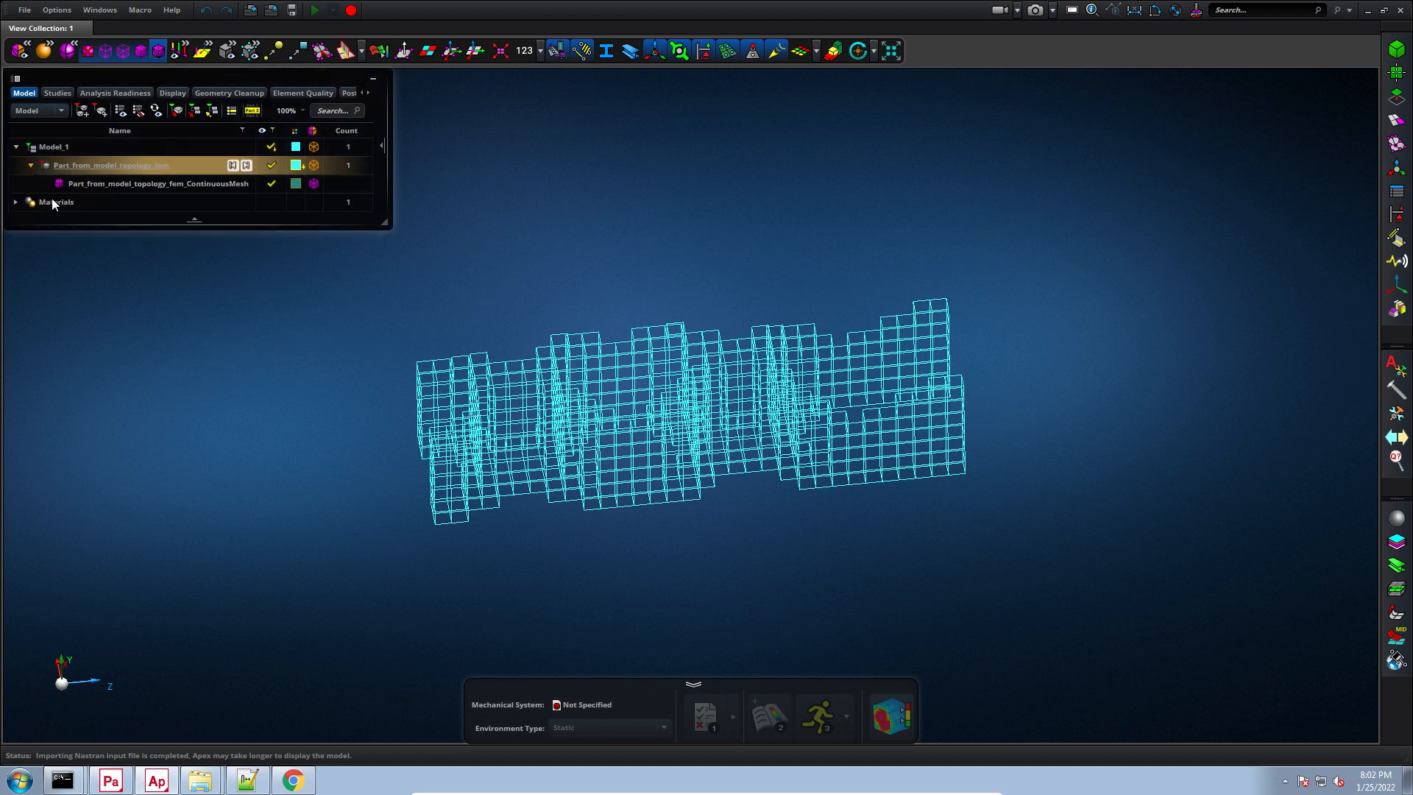
click(313, 183)
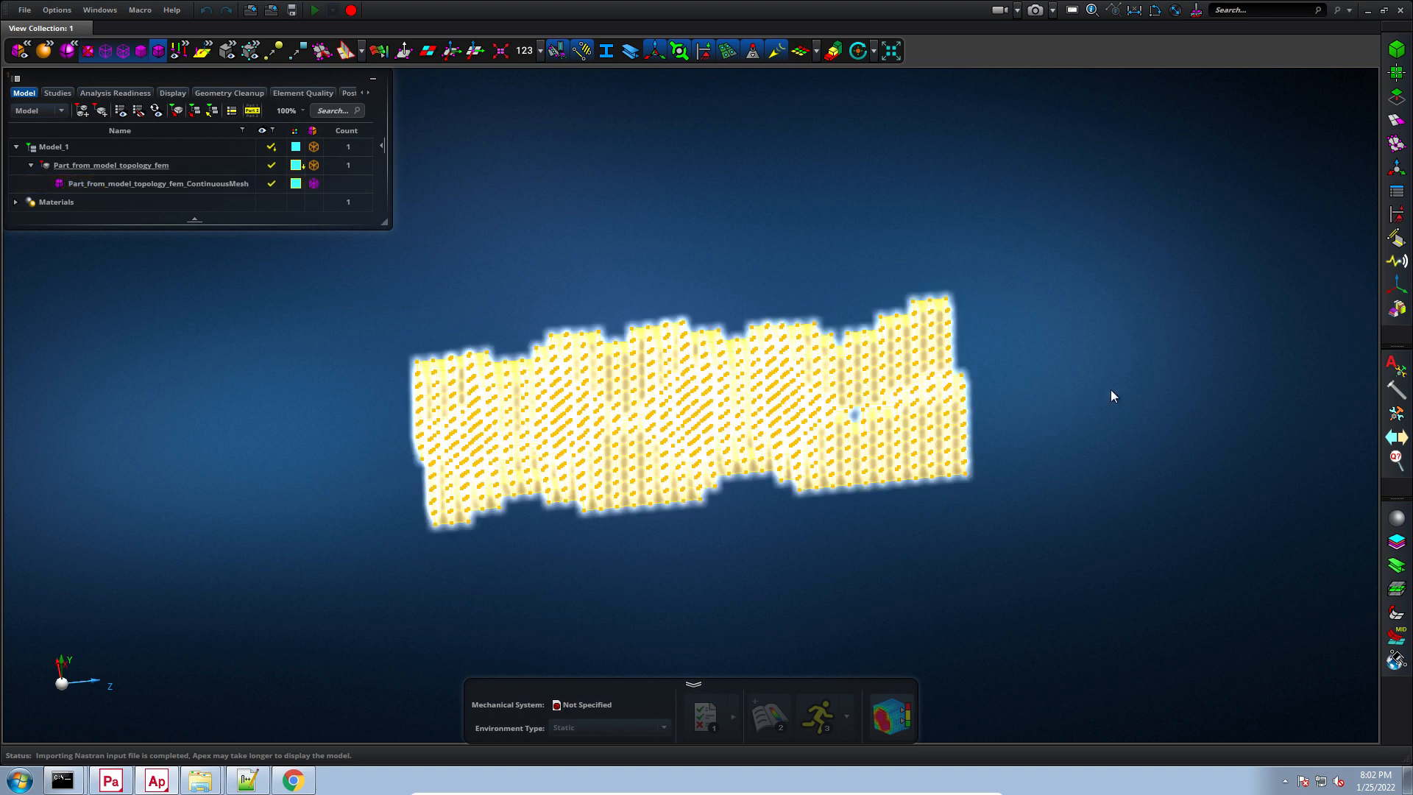
Show the geometry creation tools, and open the MSC Apex Getting Started documentation.
click(1396, 49)
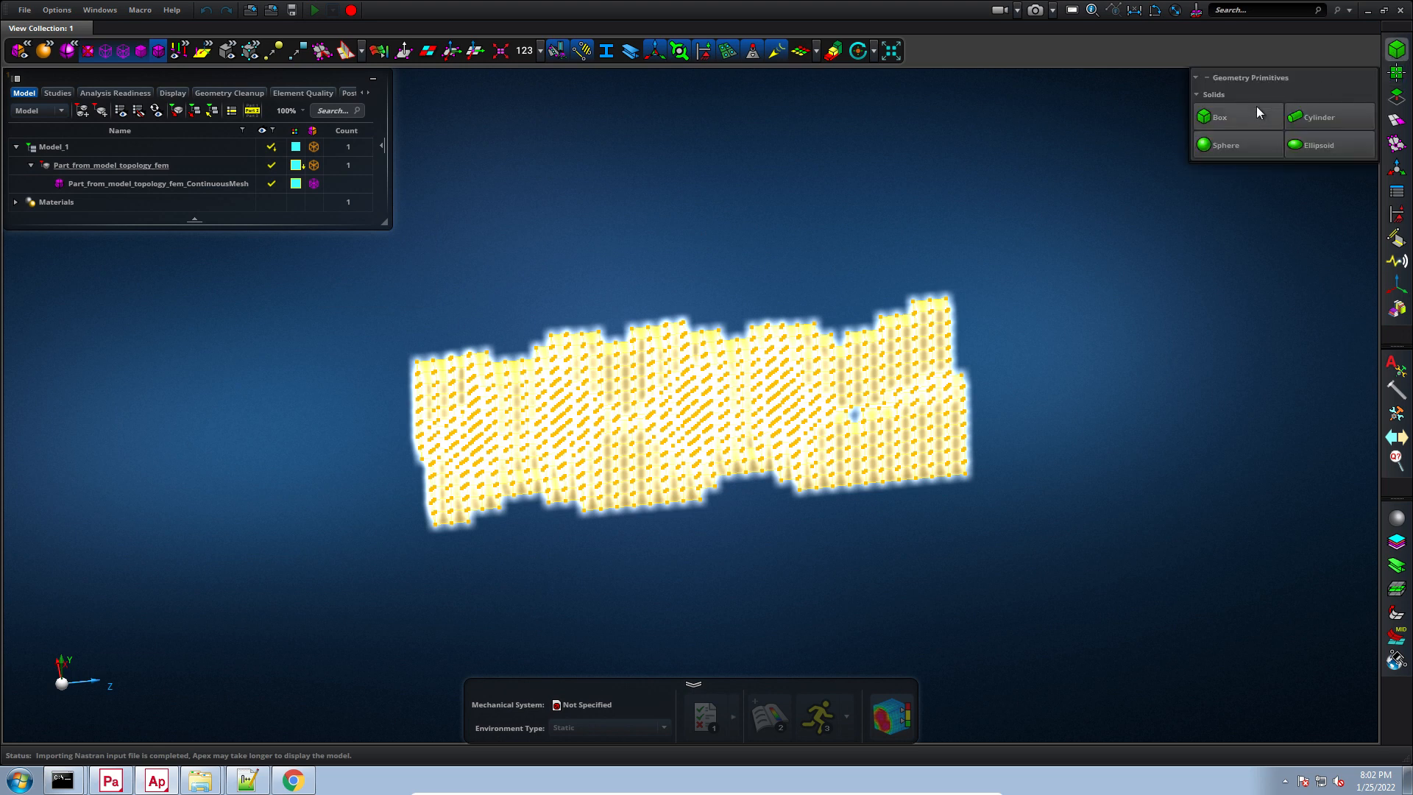
click(1396, 73)
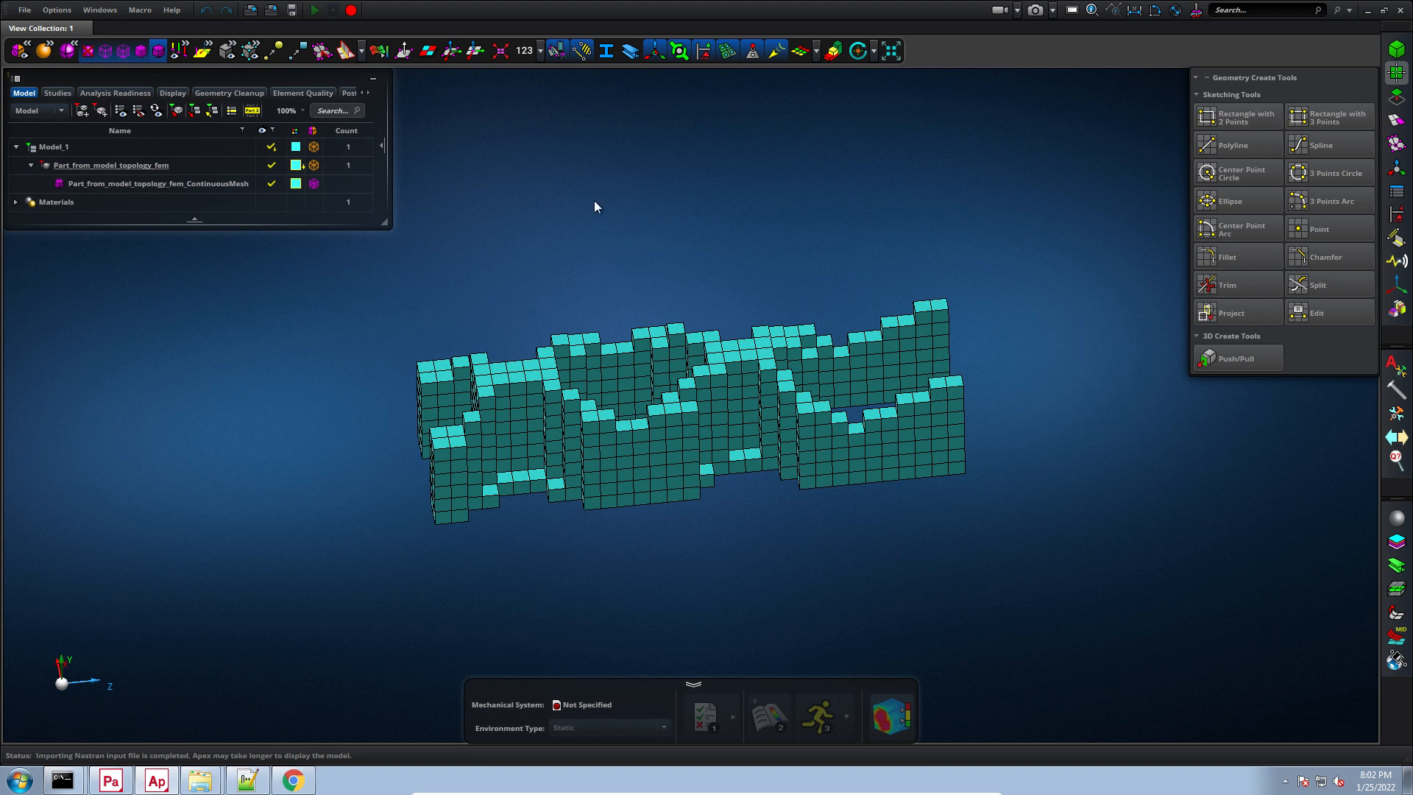
click(166, 11)
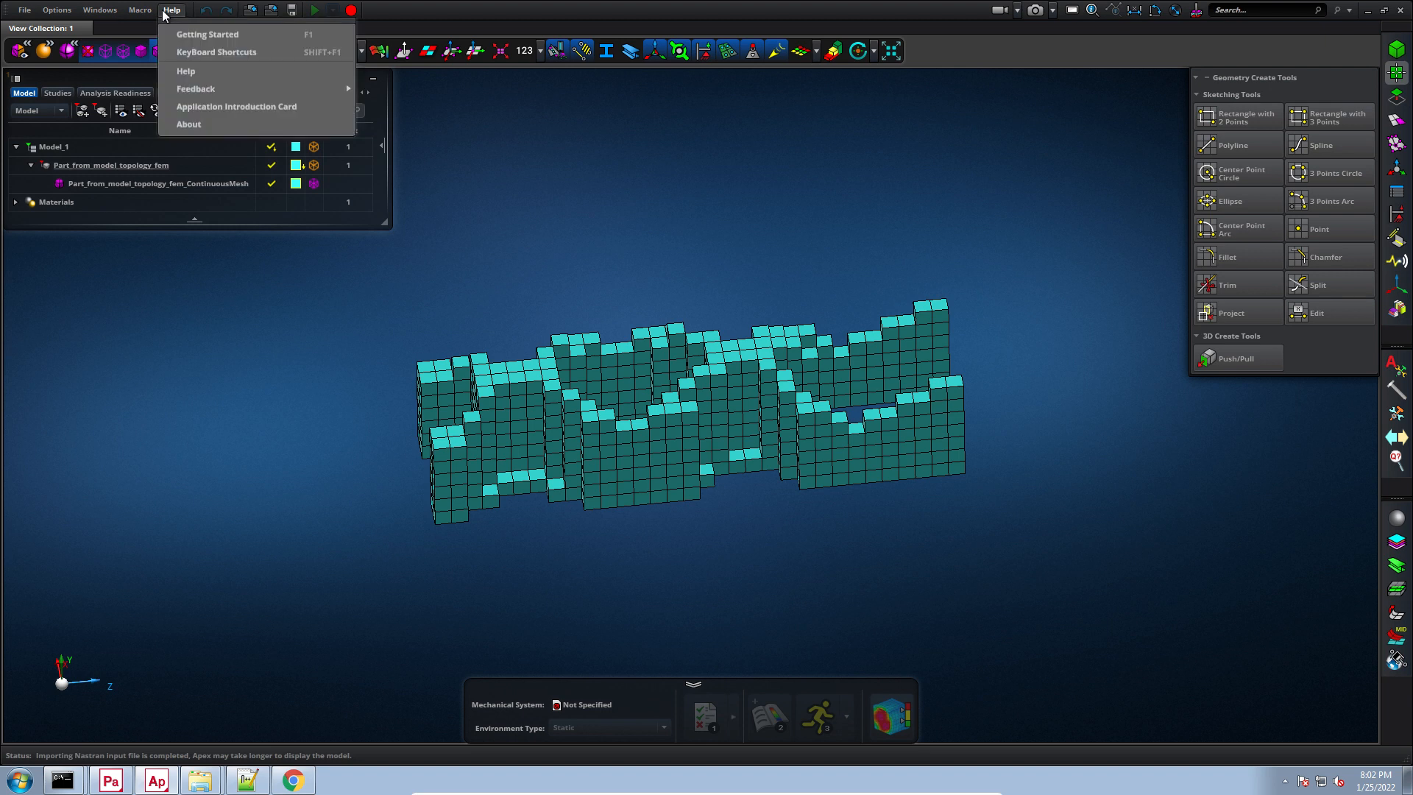
mouse_move(104, 13)
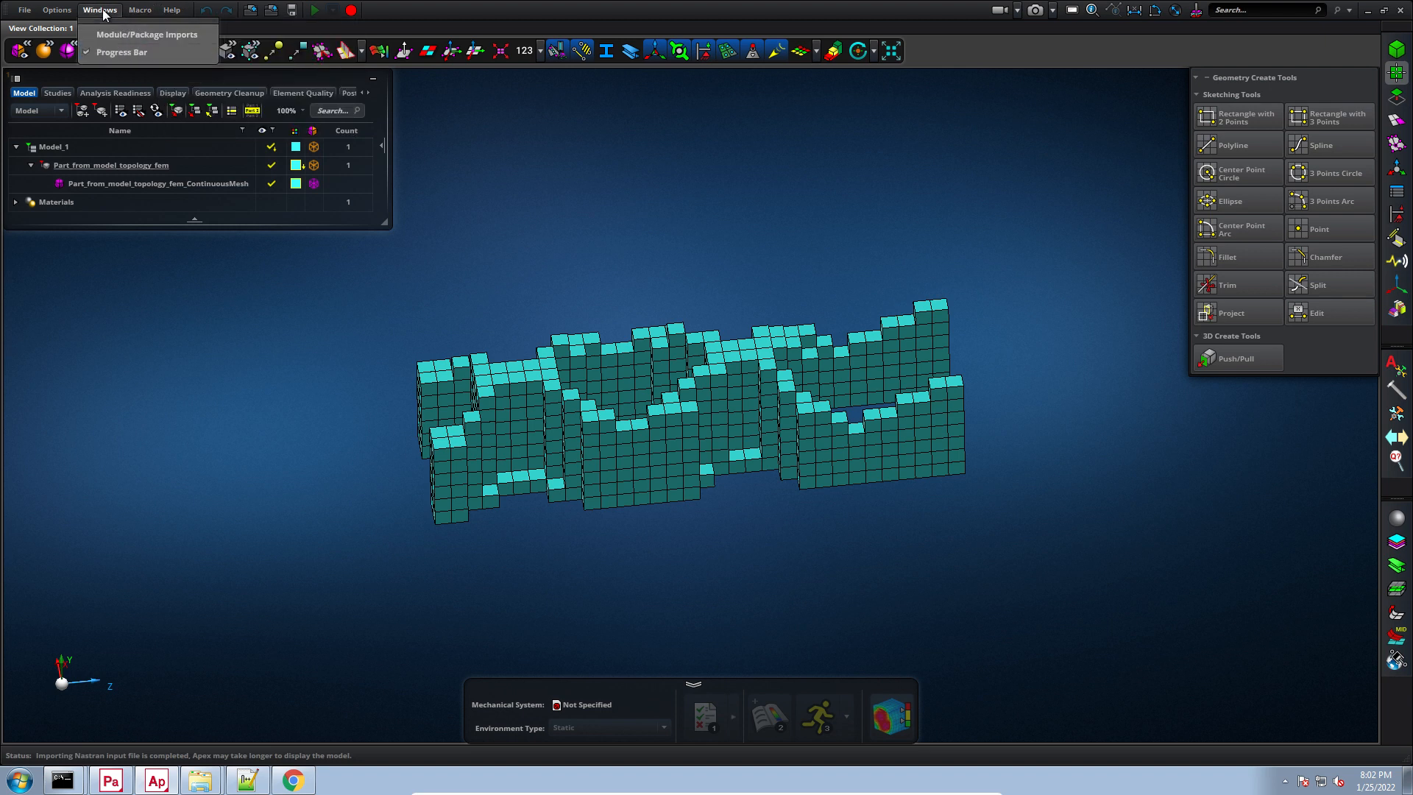
mouse_move(165, 12)
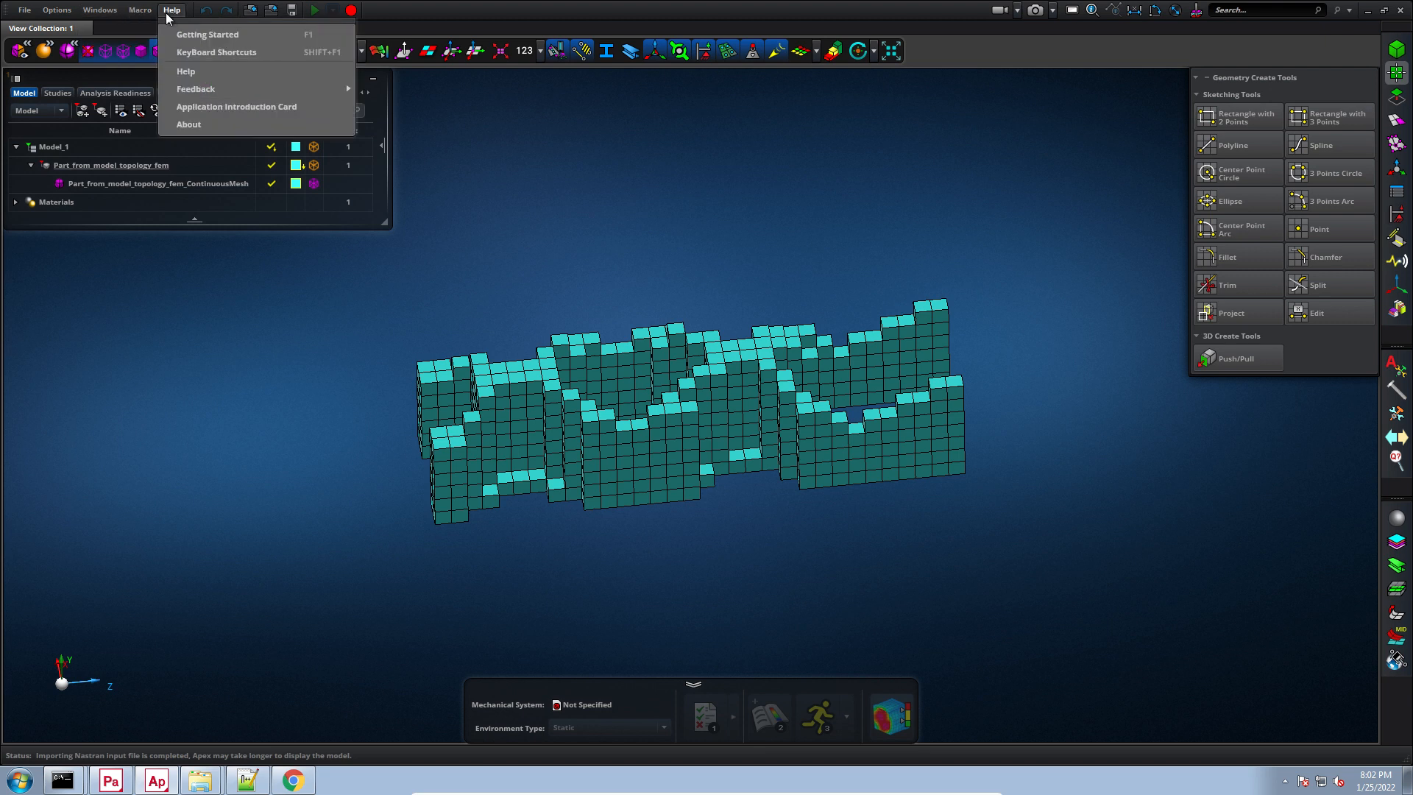
click(177, 35)
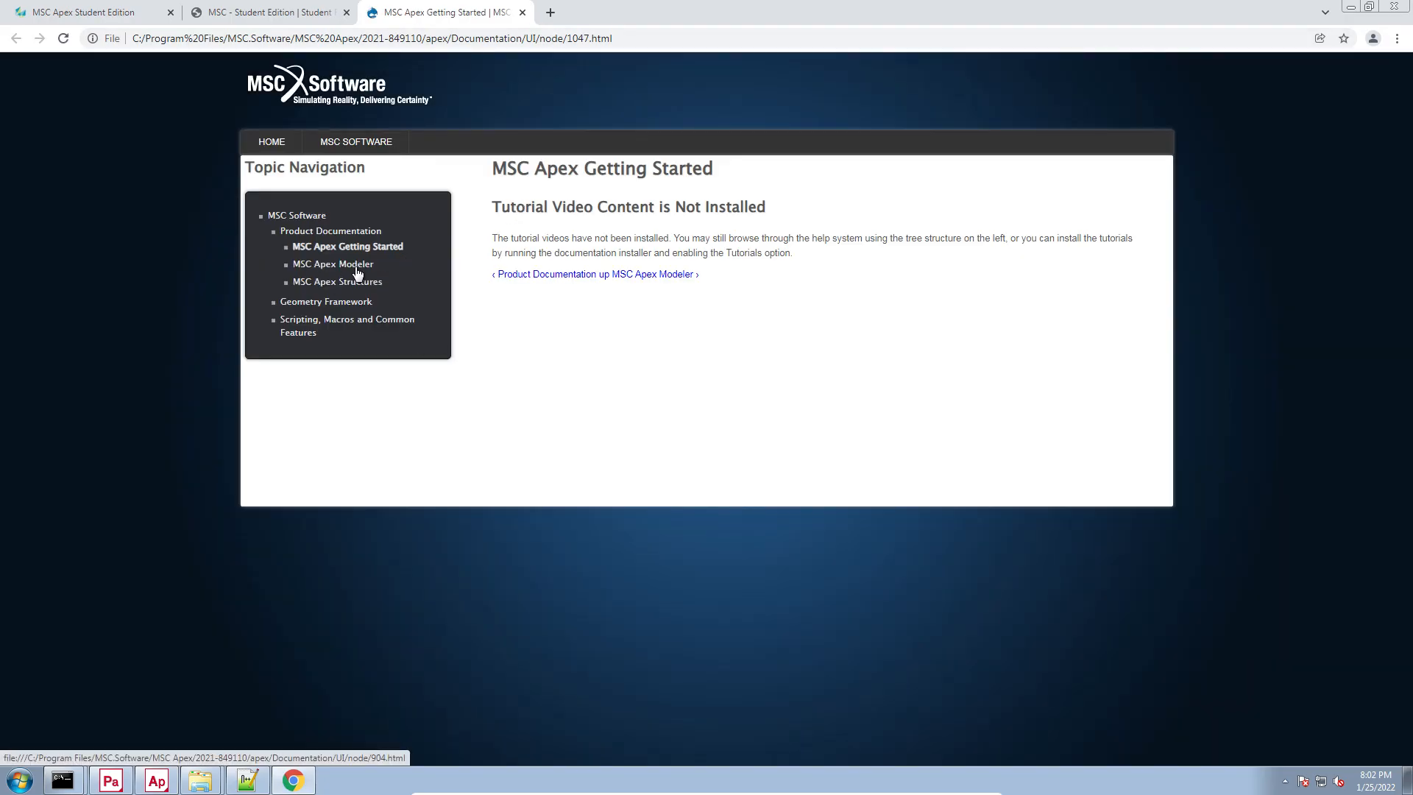
Return to MSC Apex and open its general help documentation in the browser.
click(156, 780)
click(26, 11)
mouse_move(52, 13)
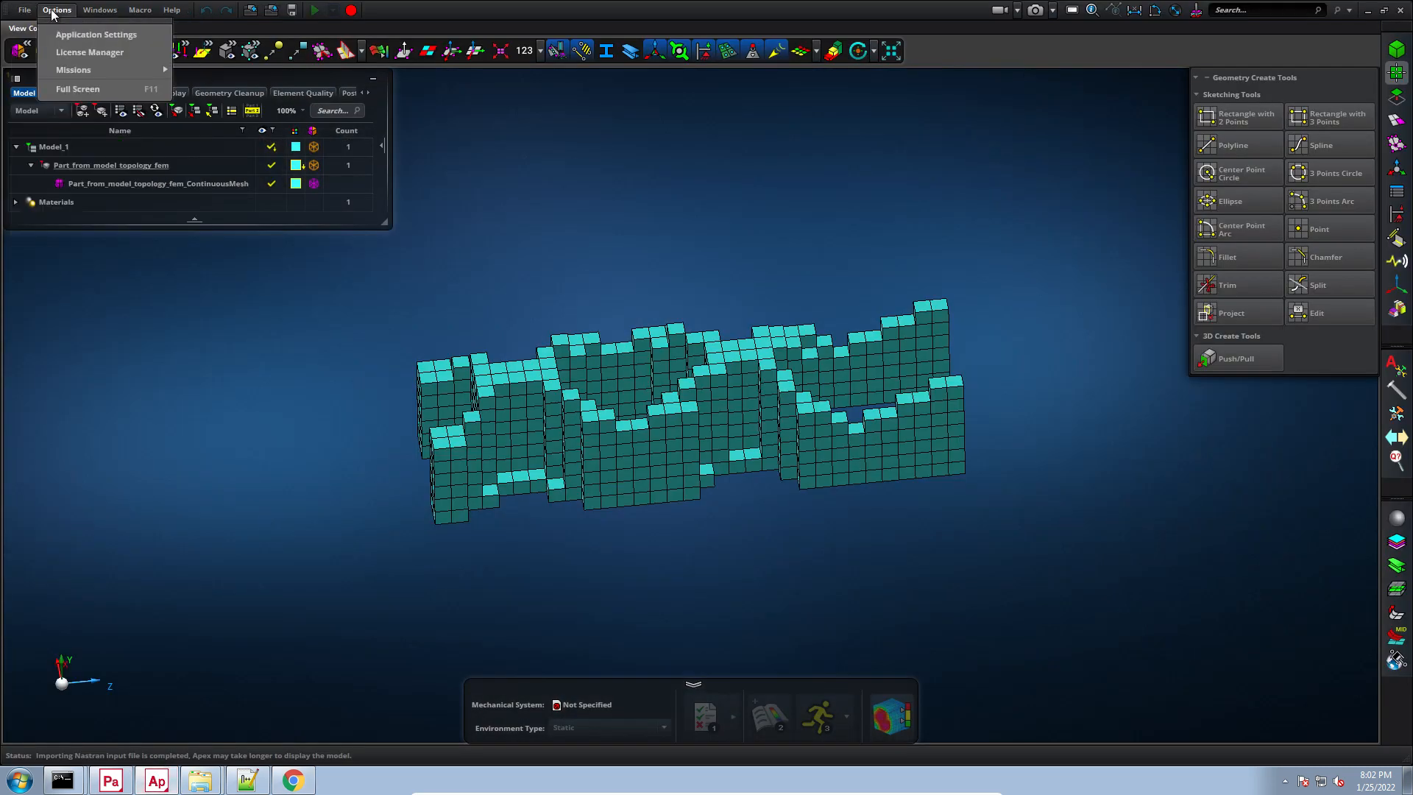
mouse_move(136, 11)
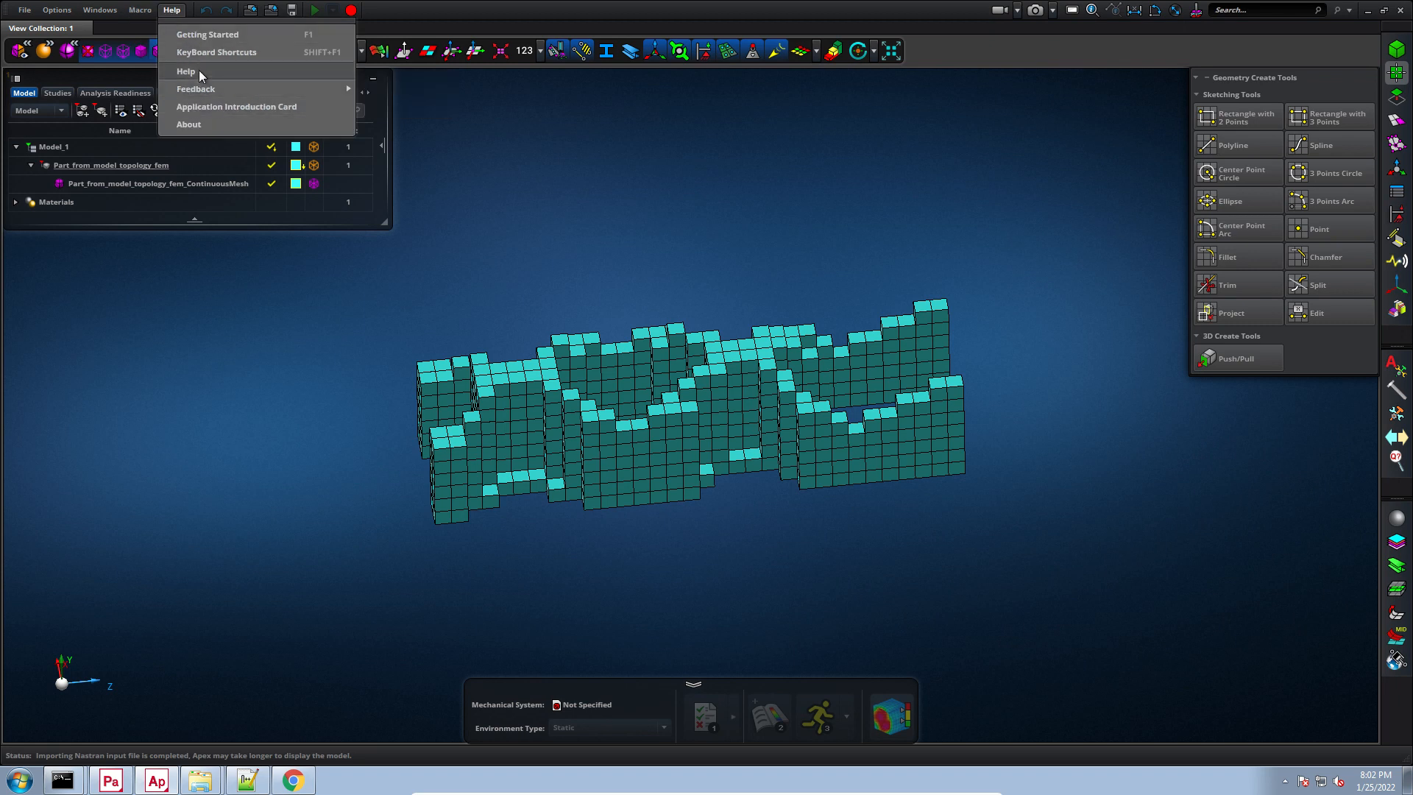
click(193, 71)
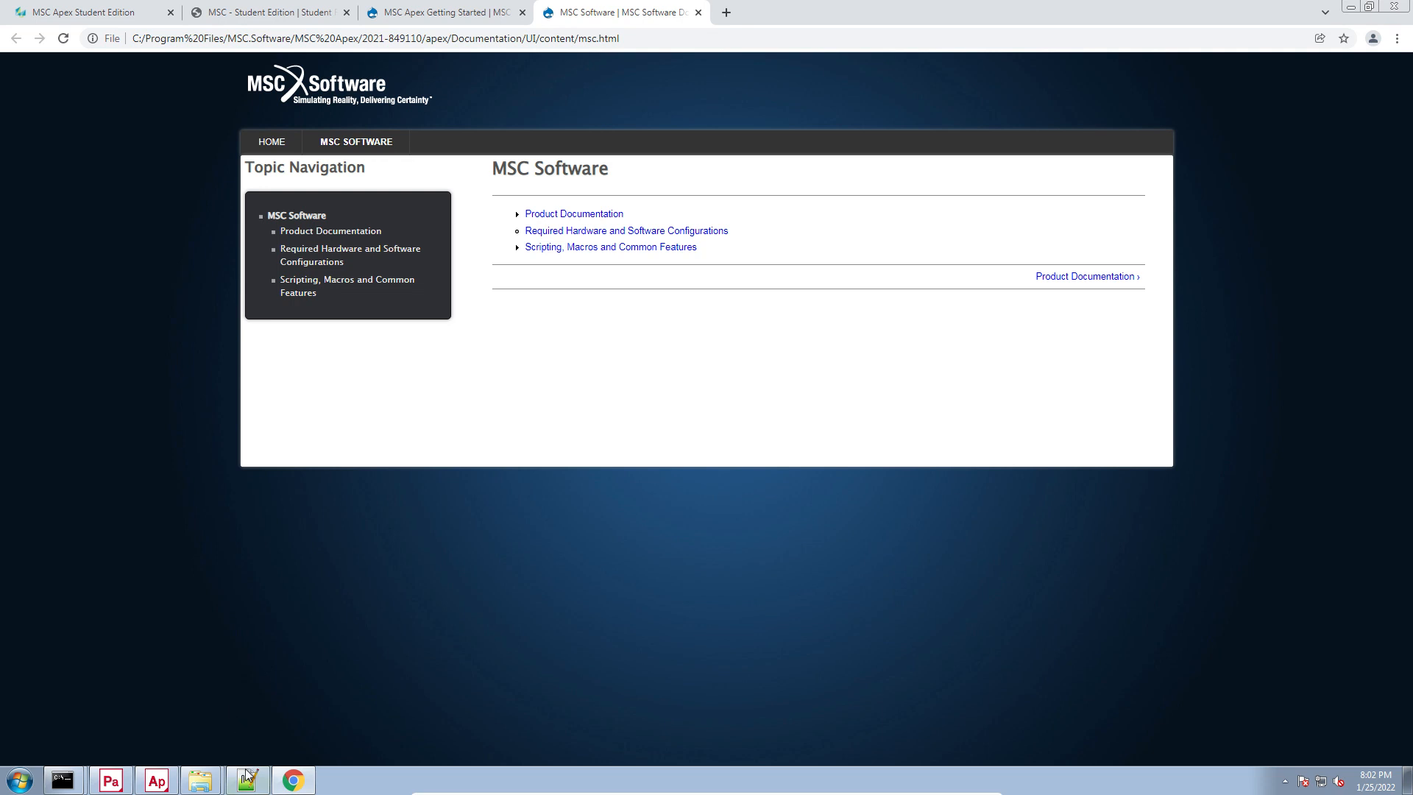
View the MSC Apex keyboard shortcuts reference and the Getting Started page, and return to MSC Apex.
click(156, 779)
click(177, 10)
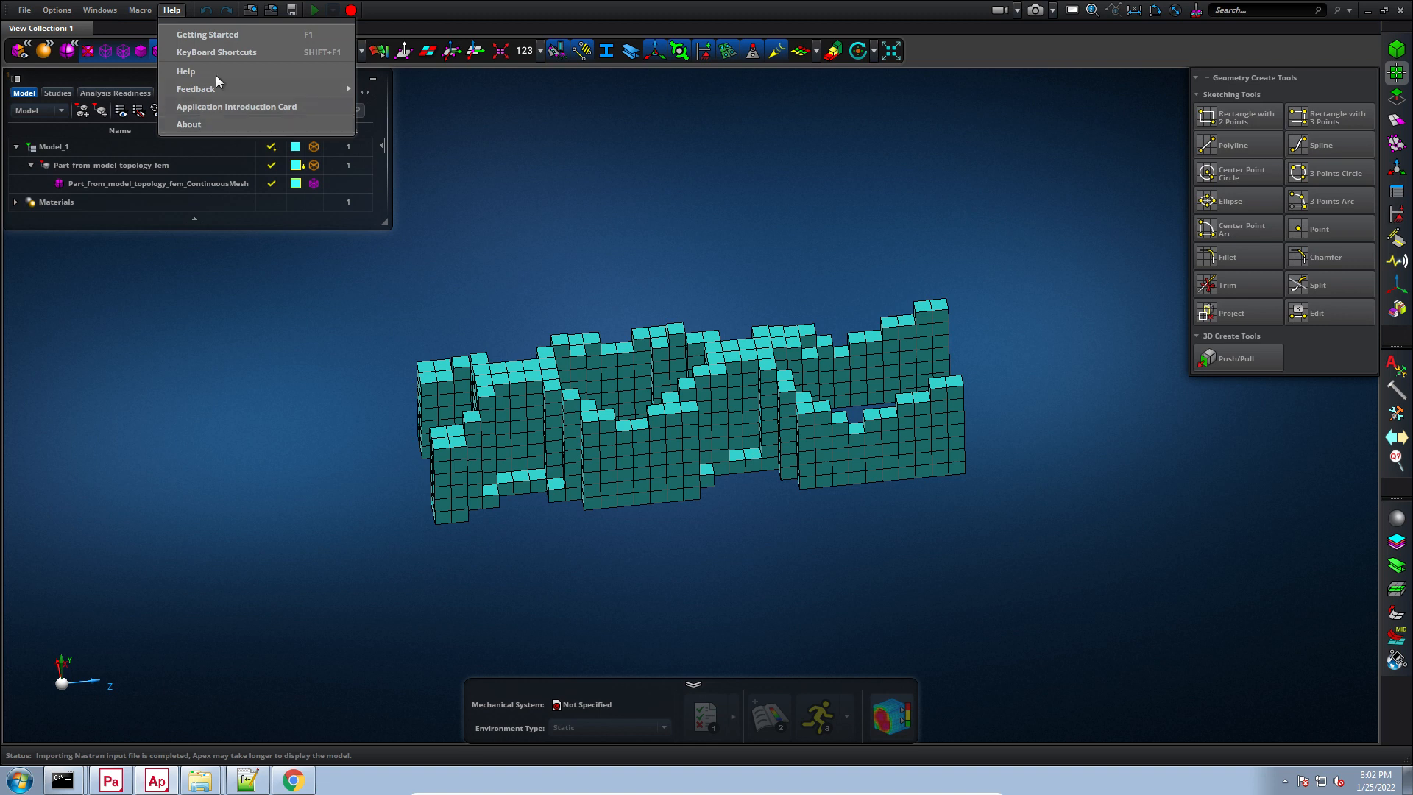
click(216, 52)
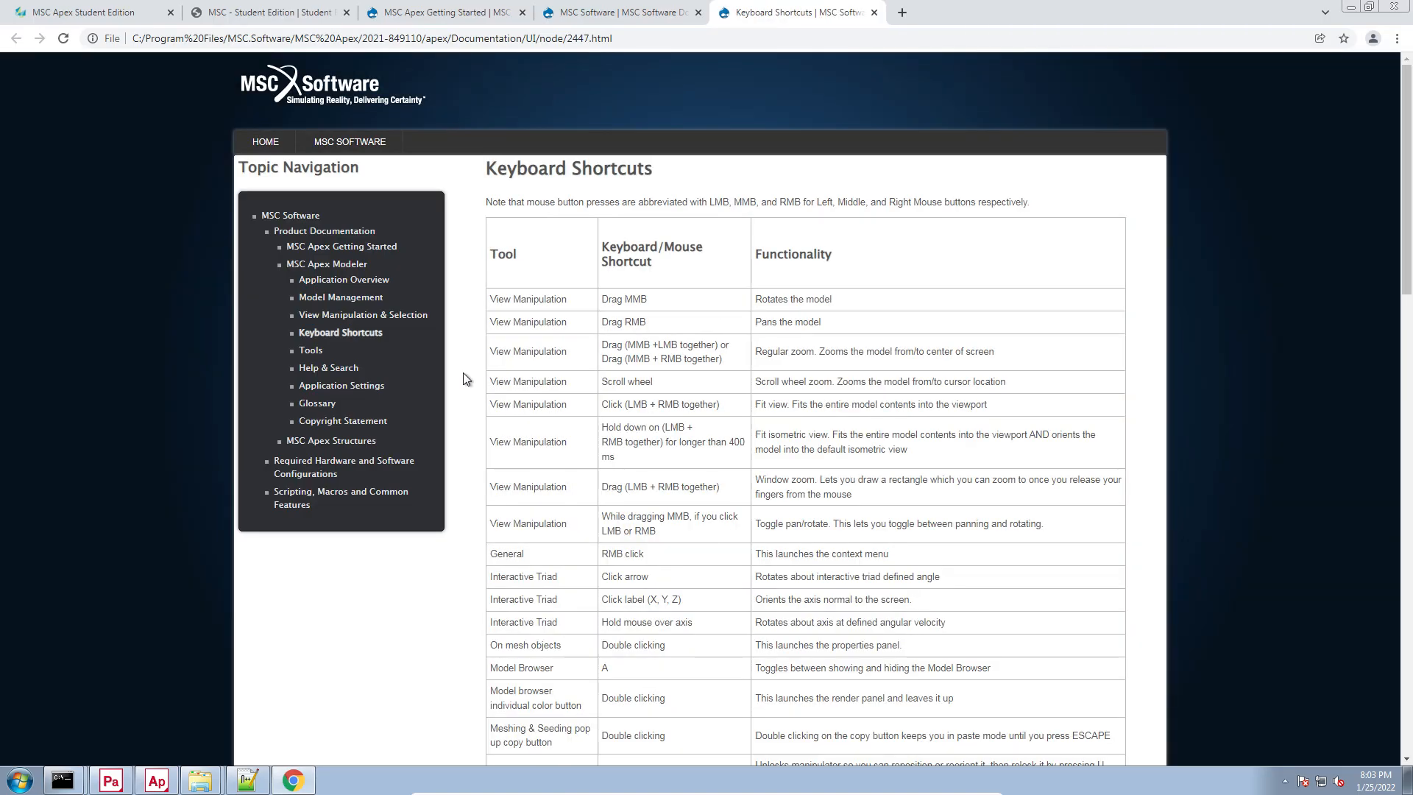
click(294, 782)
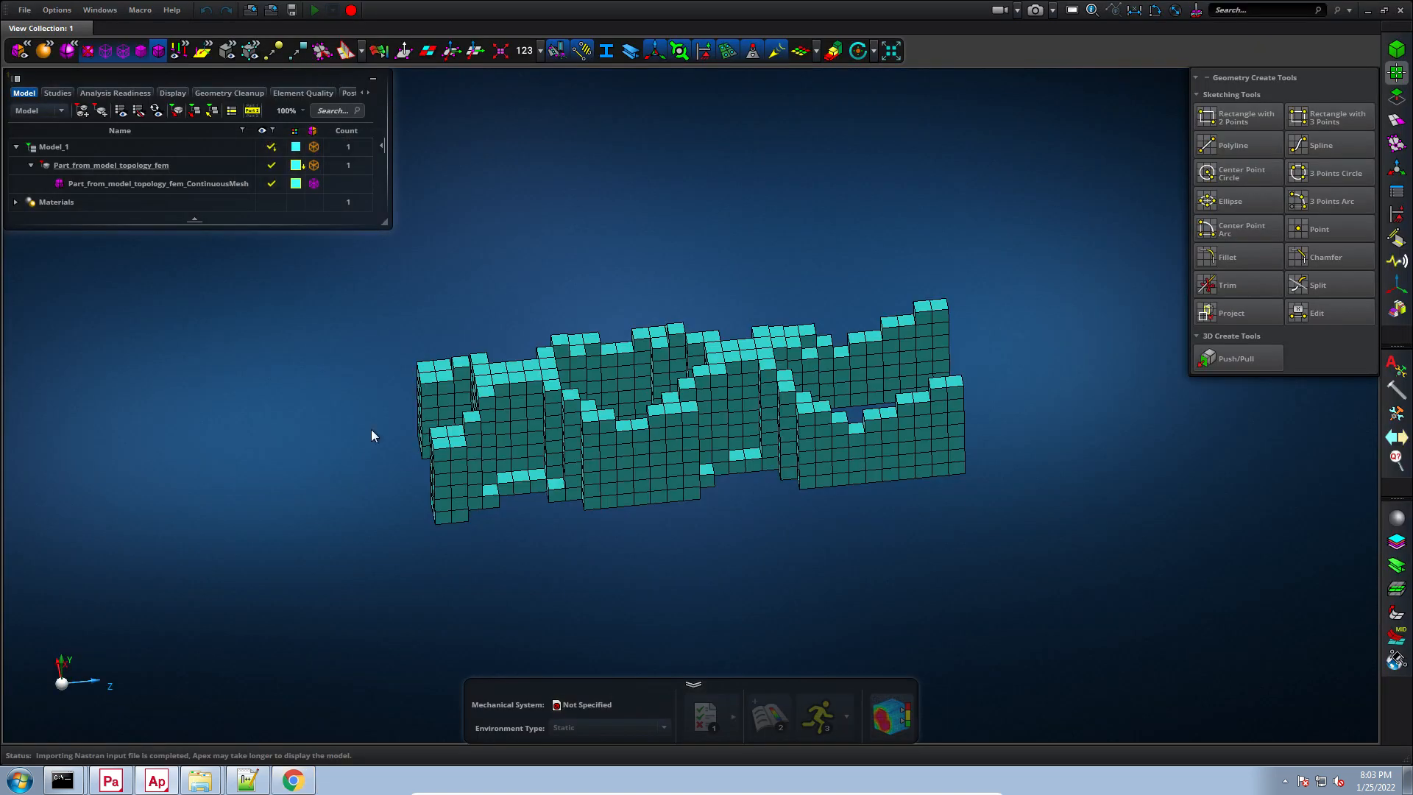
click(294, 780)
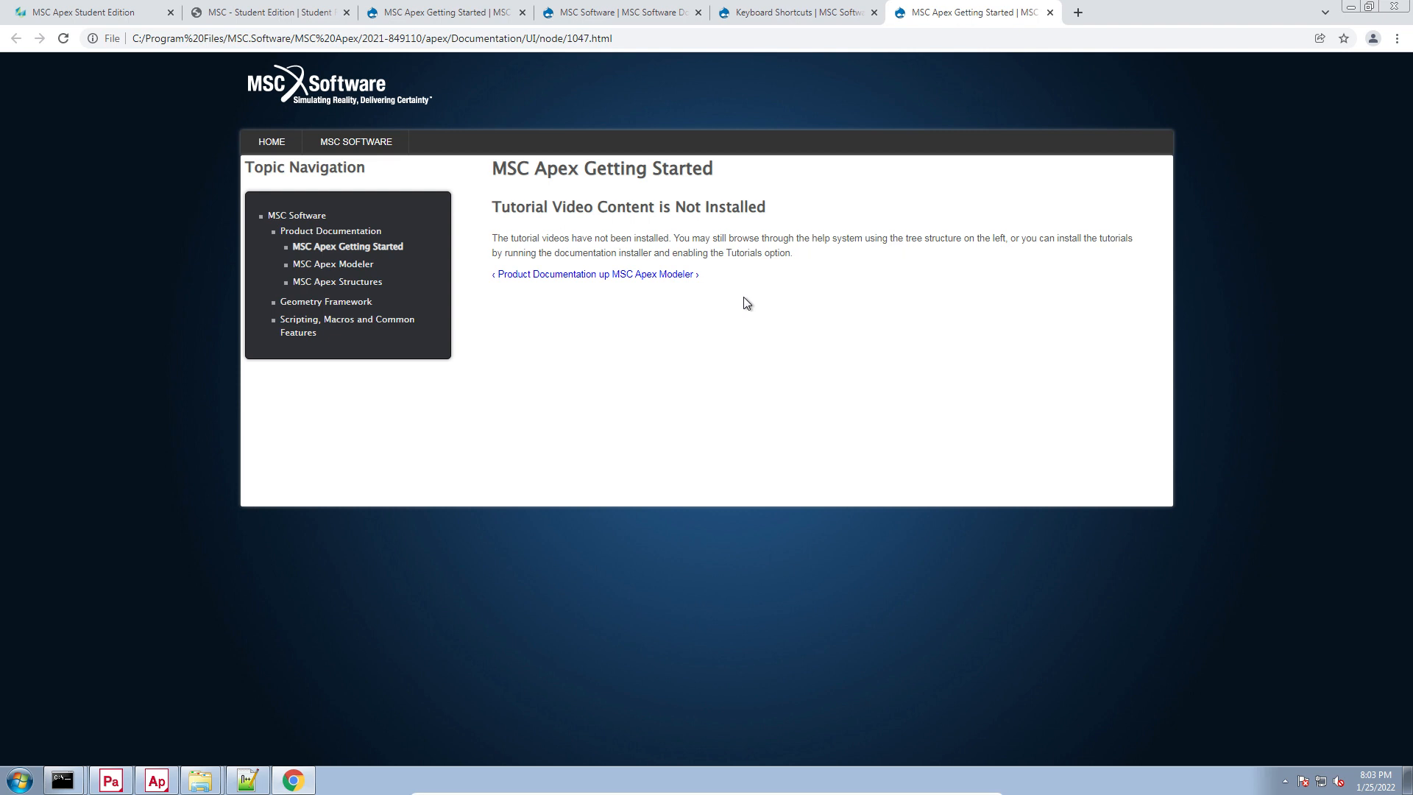
drag(743, 297, 512, 182)
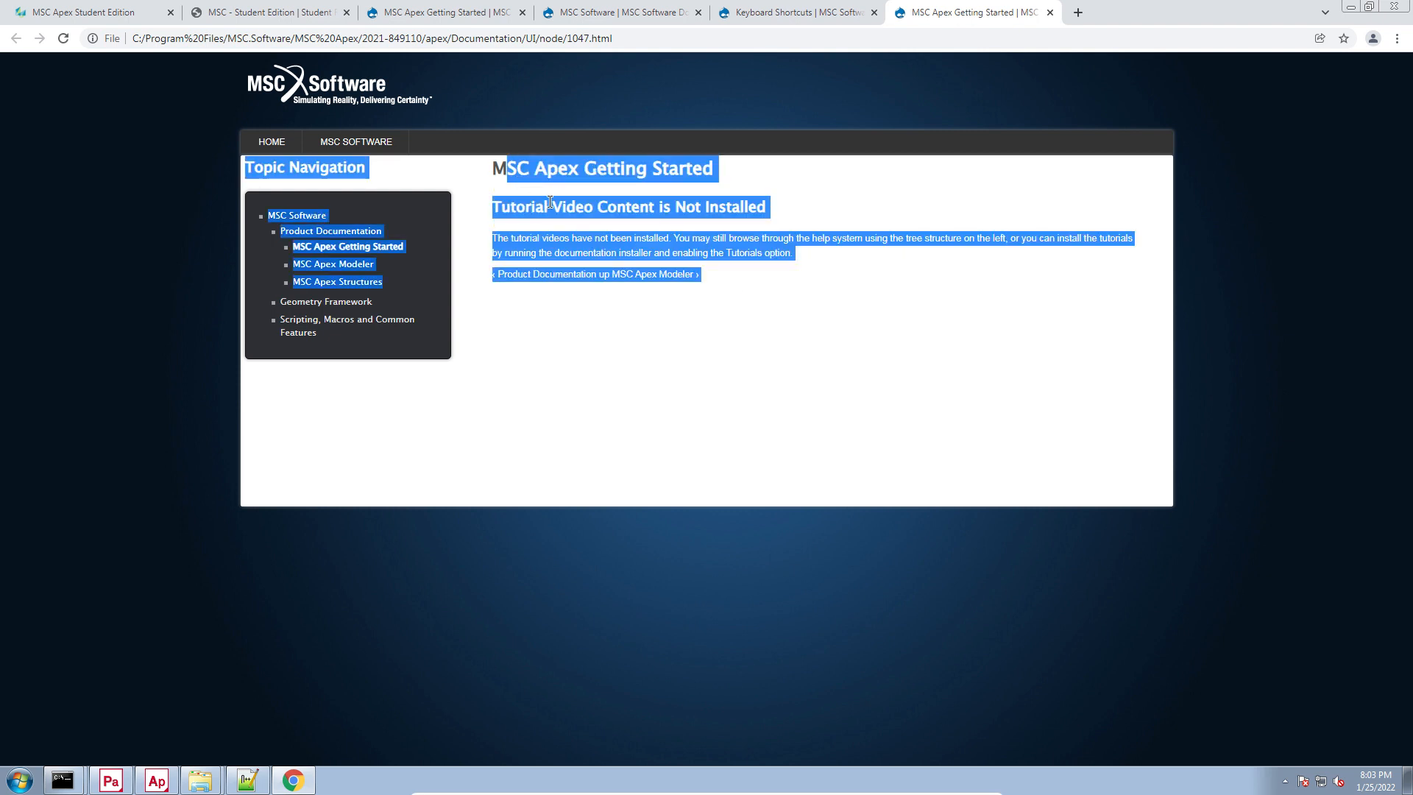
click(157, 780)
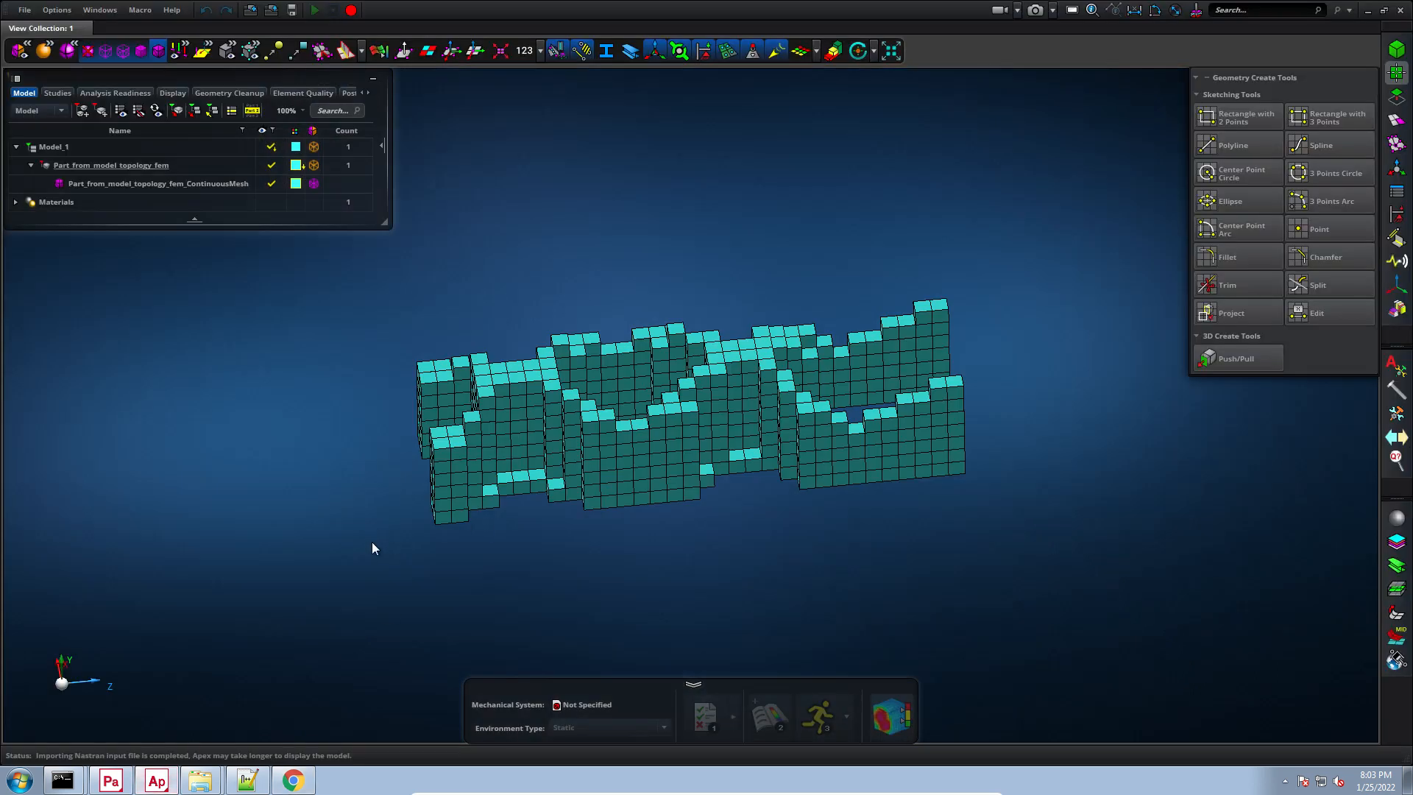
Sketch a two-point rectangle about 40 by 40 mm on the YZ plane, beyond the end of the imported mesh.
middle_drag(409, 555, 420, 560)
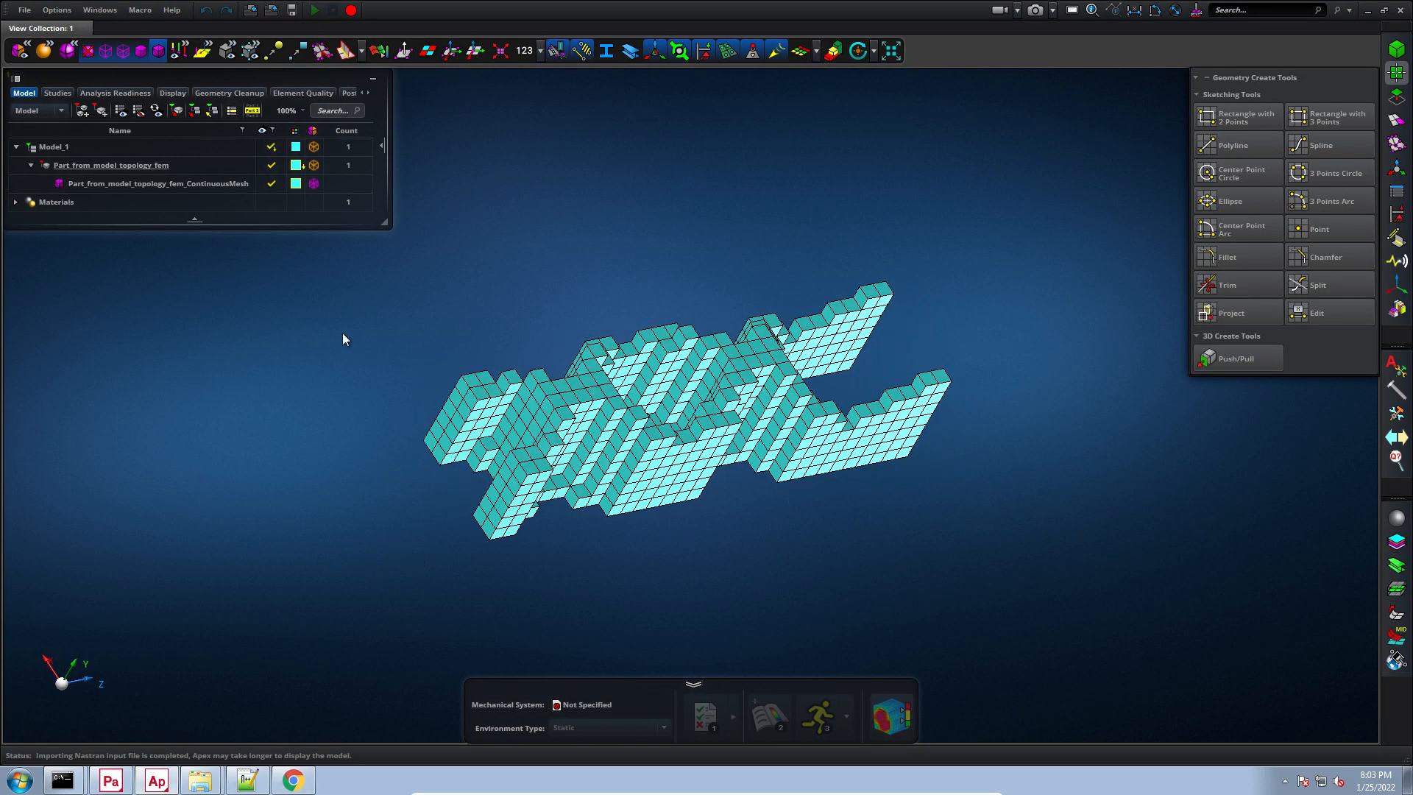
click(1392, 50)
click(1401, 71)
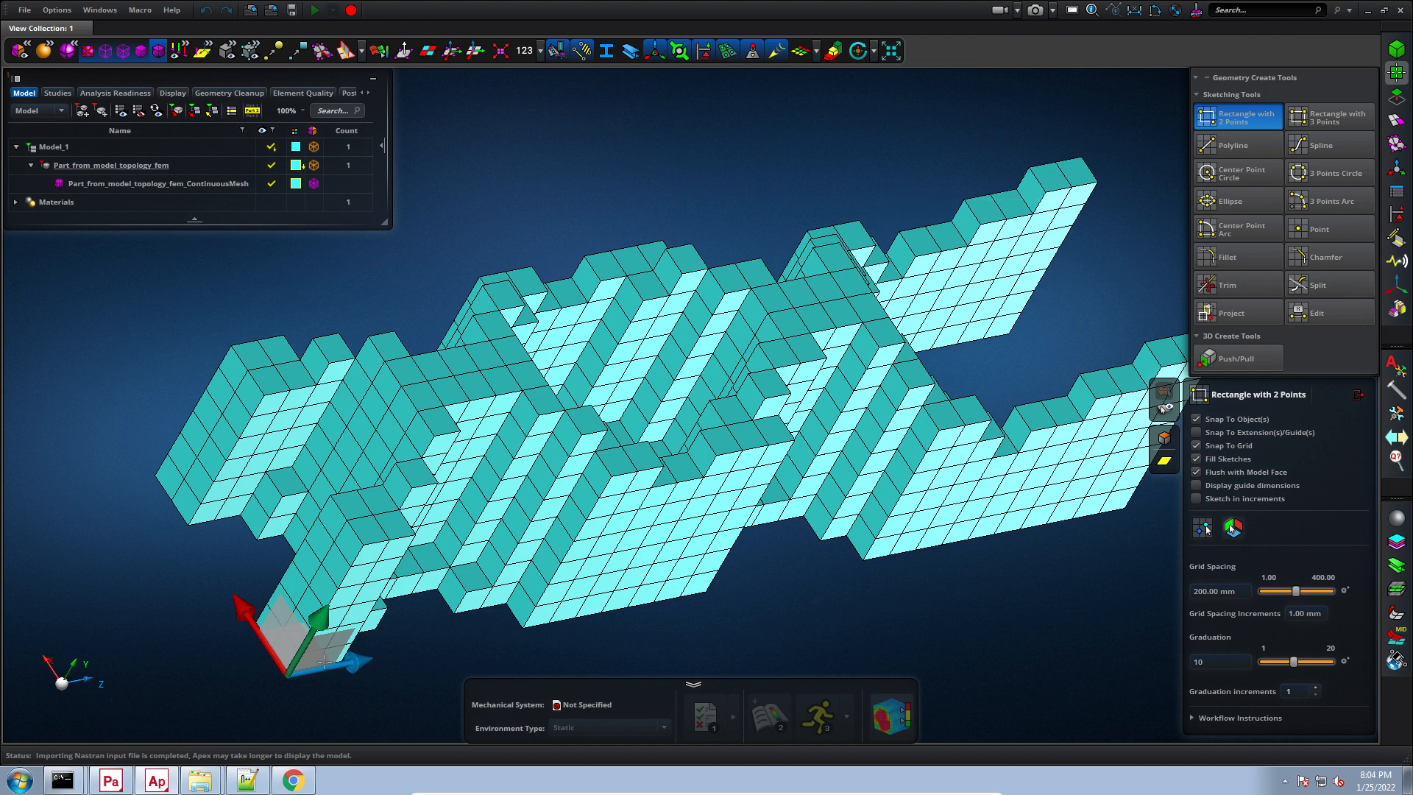
click(323, 656)
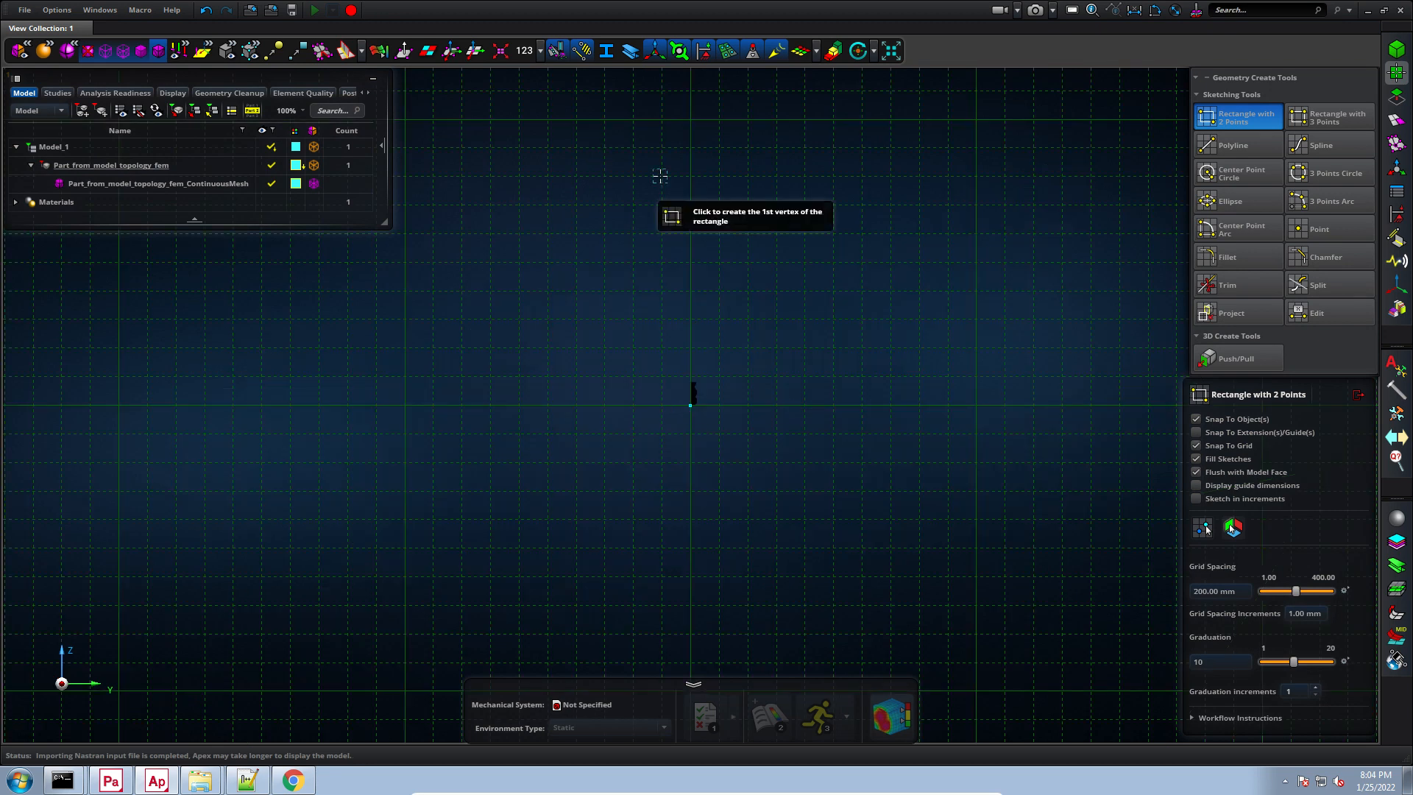
click(690, 320)
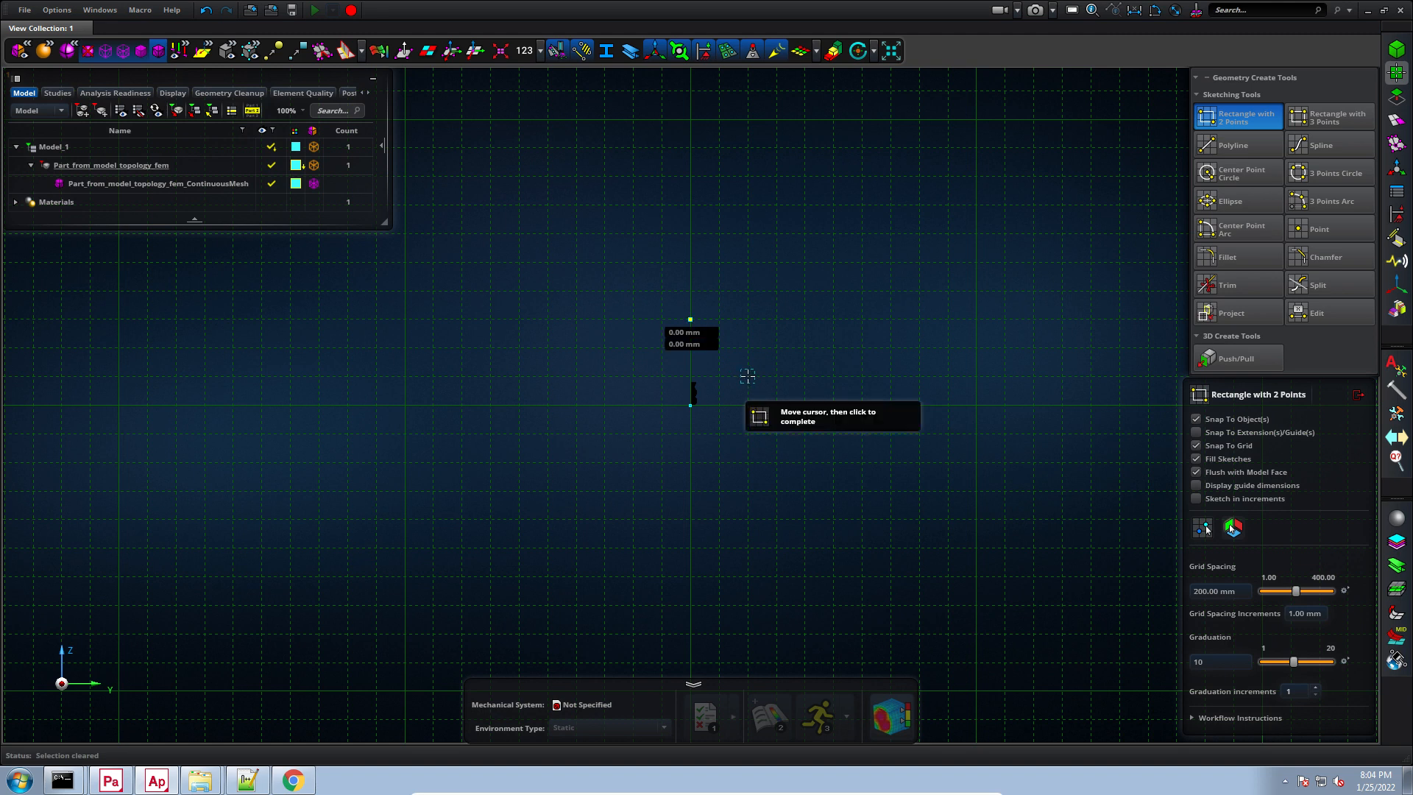
click(747, 376)
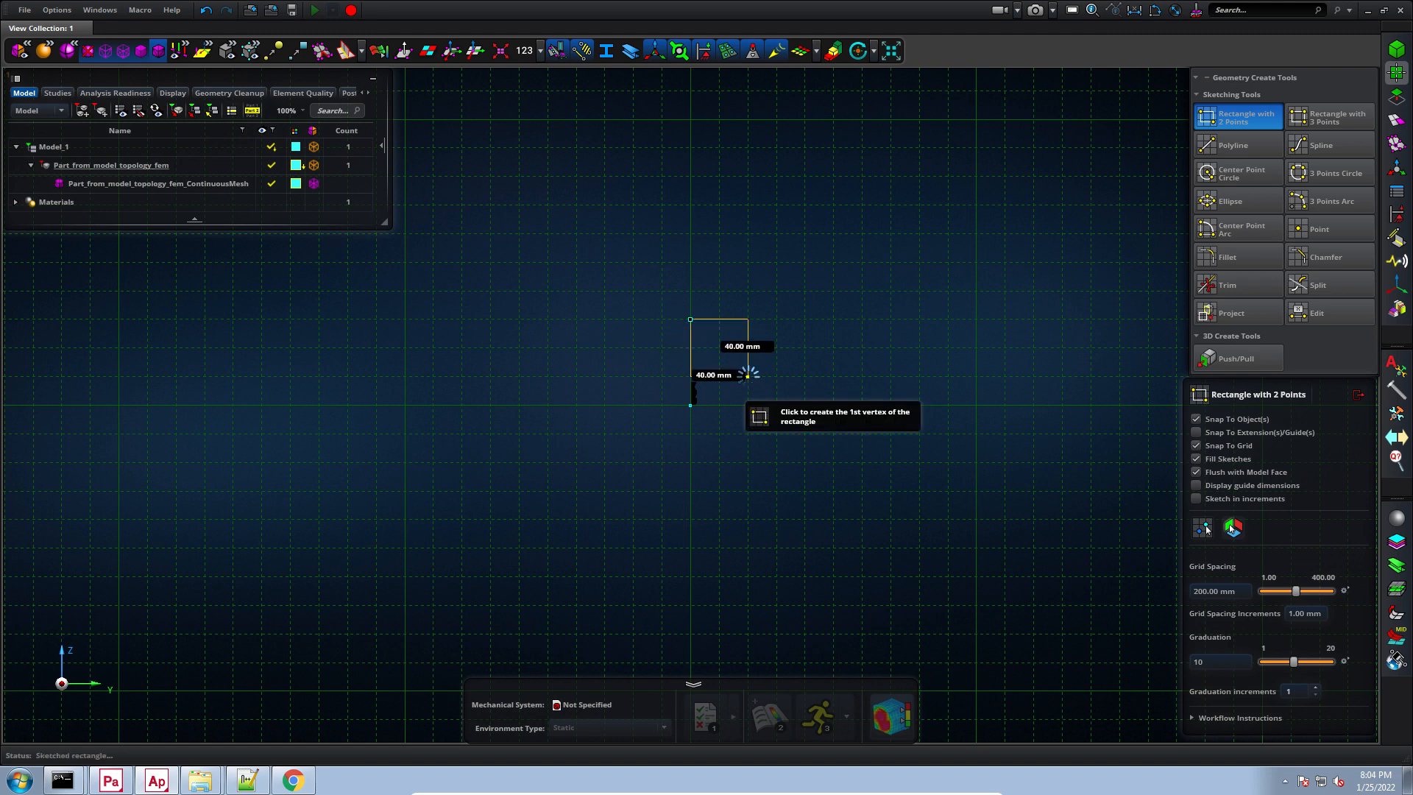
Push/Pull the square surface about 5.95 mm into a solid, exit the tool and clear the selection.
click(1226, 360)
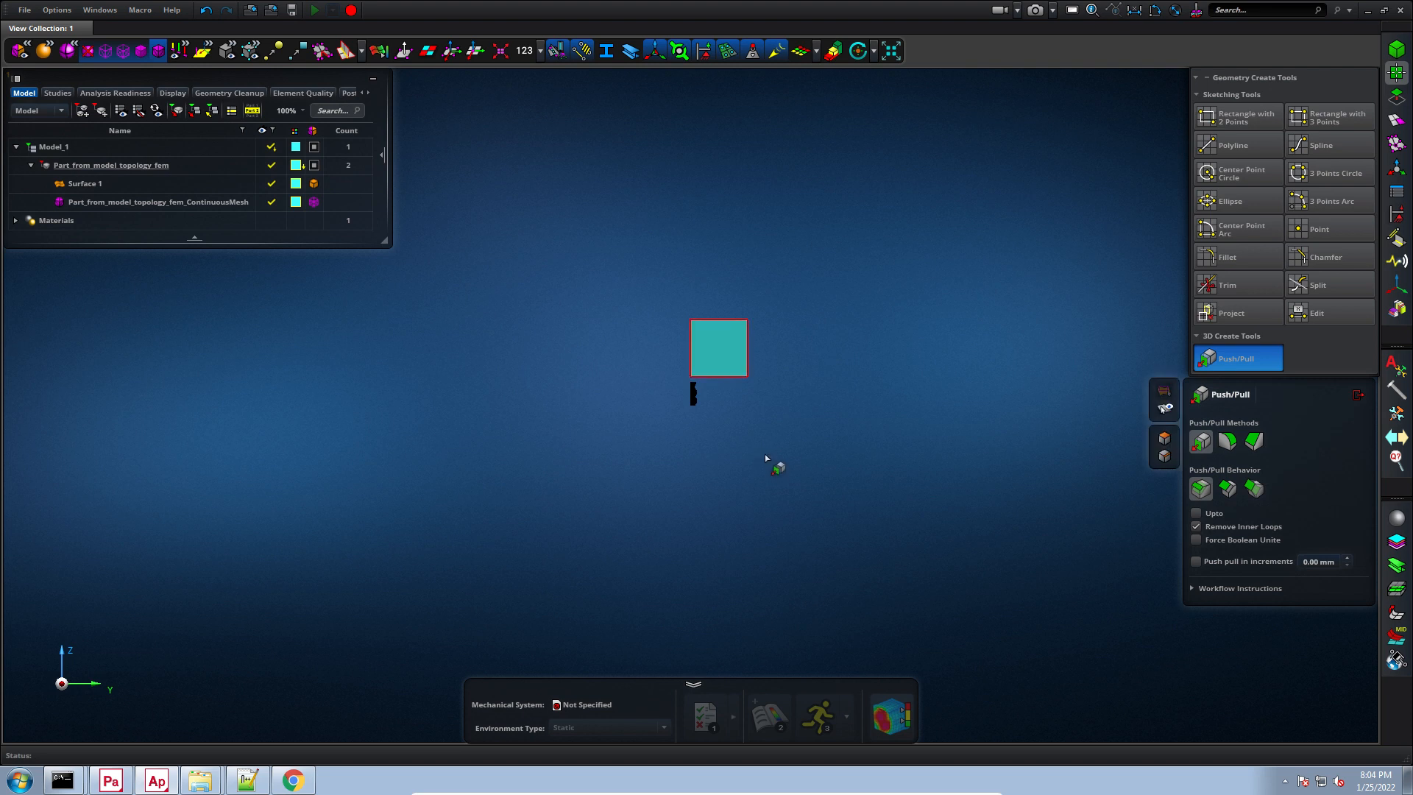
right_drag(767, 433, 755, 407)
click(736, 359)
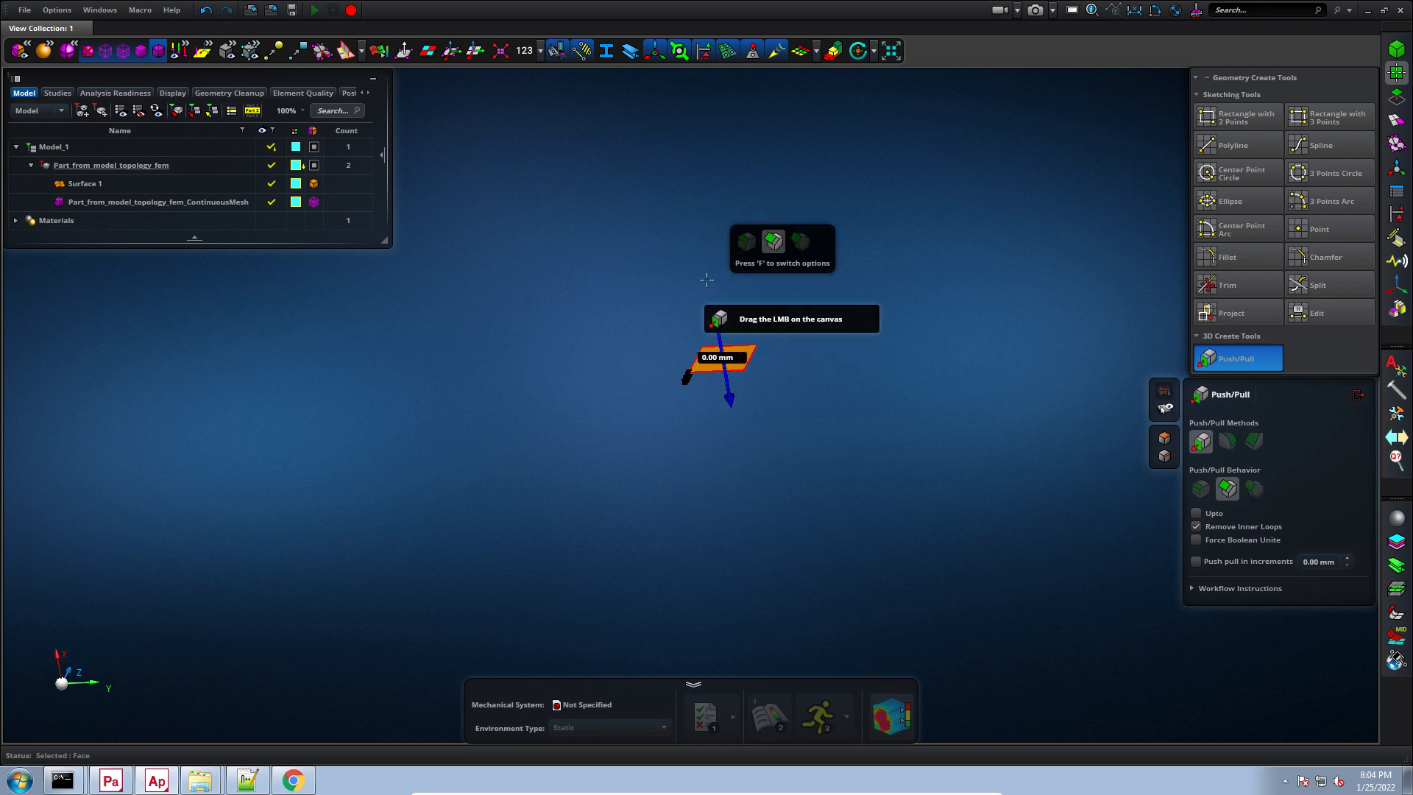
drag(701, 290, 705, 266)
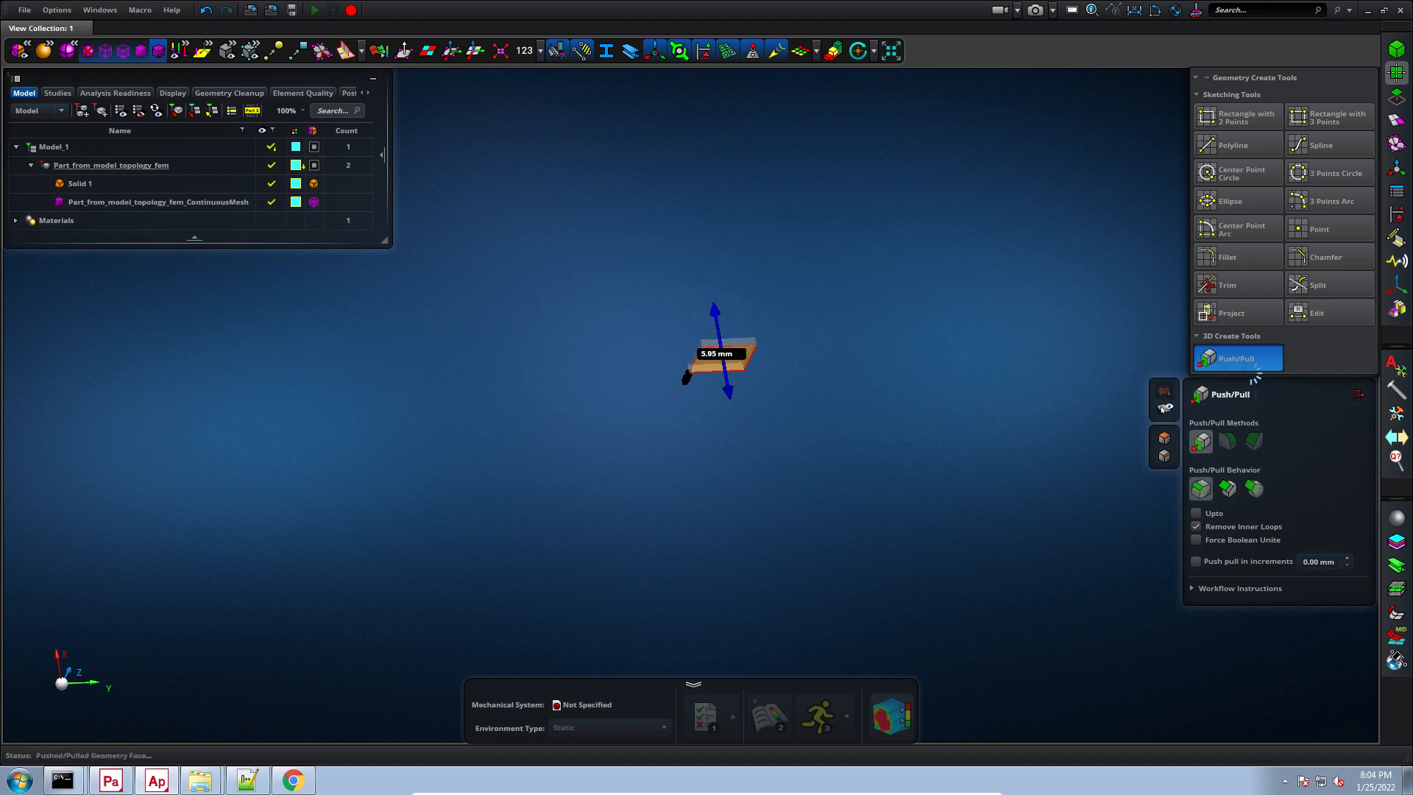
click(1358, 394)
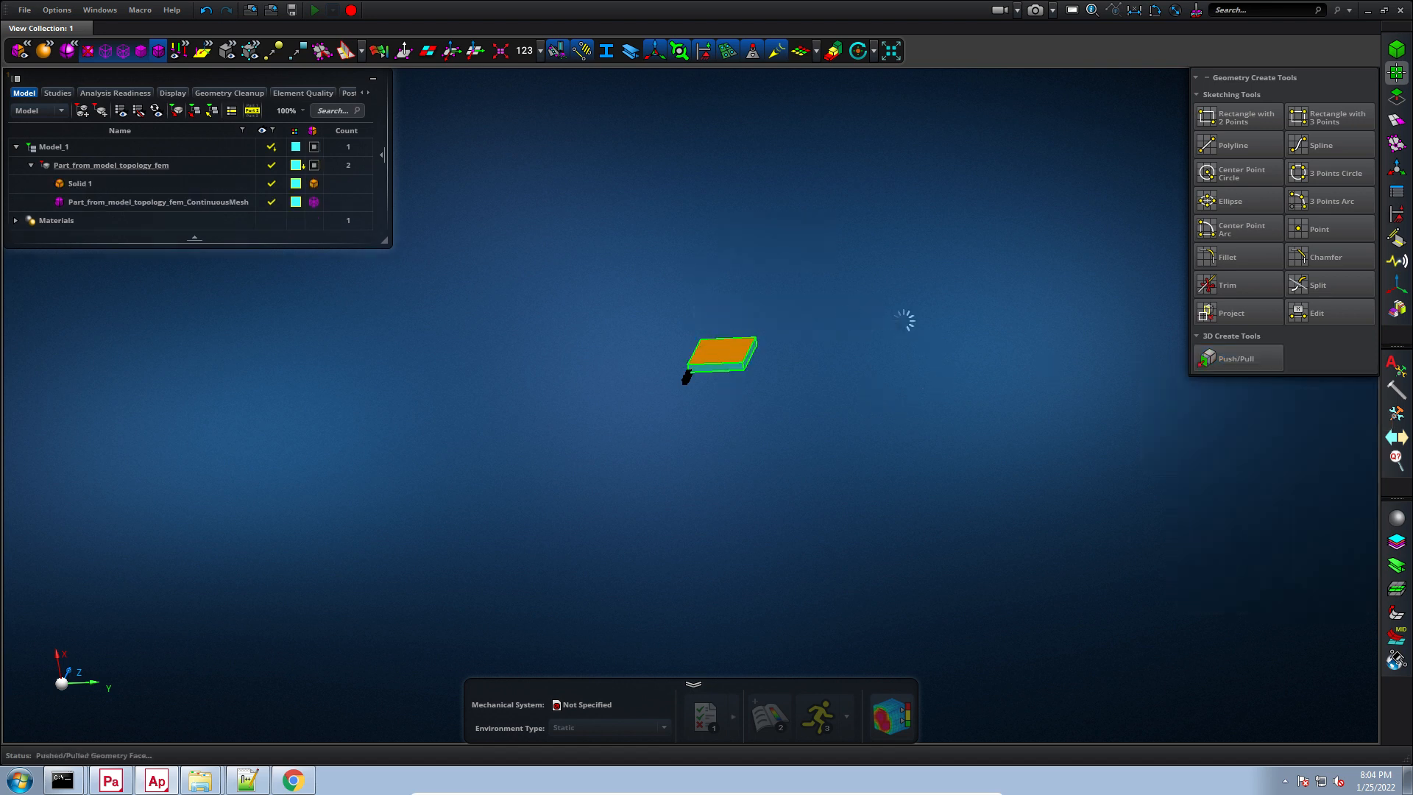
key(f)
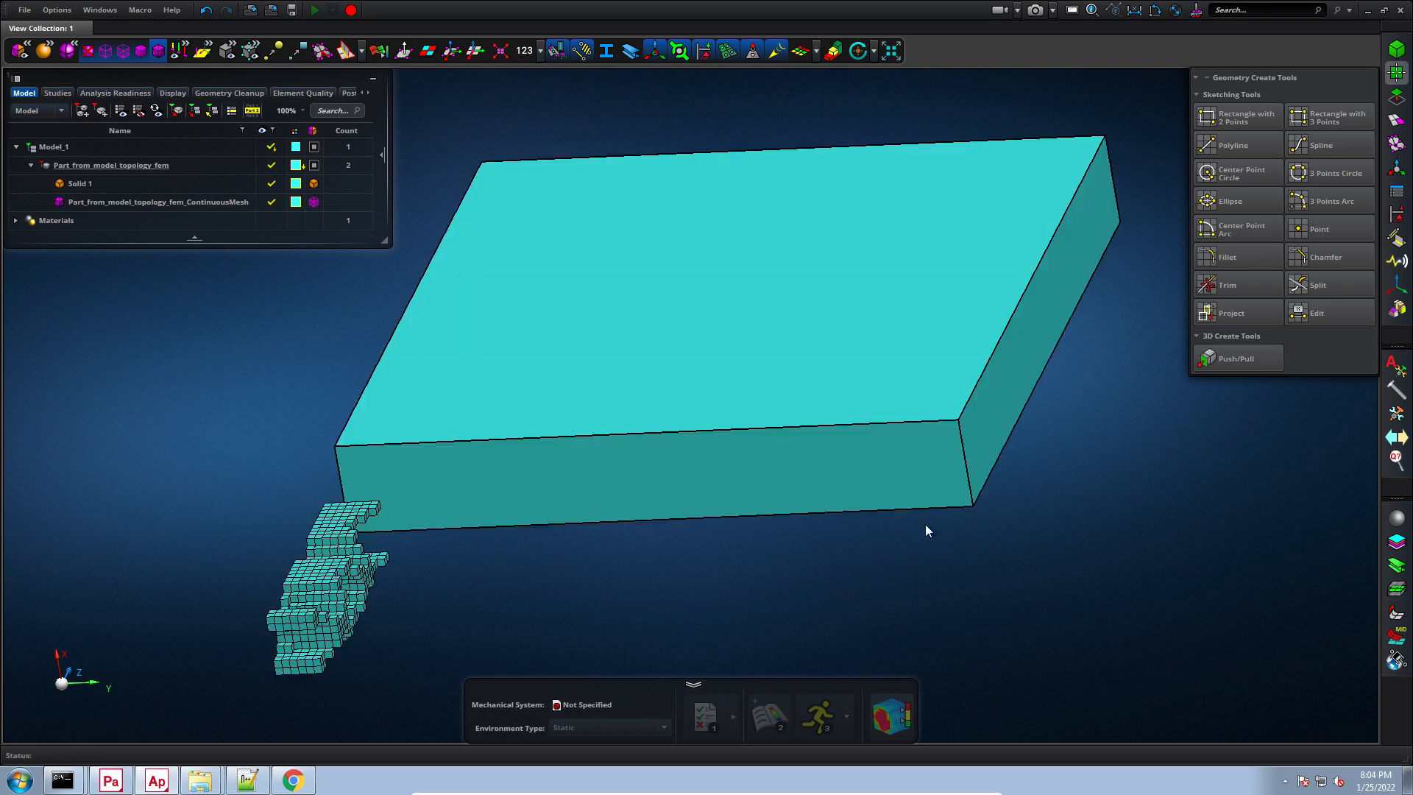
click(772, 478)
click(1022, 585)
Export the model to the Desktop as Parasolid text geometry named Model.x_t.
click(25, 10)
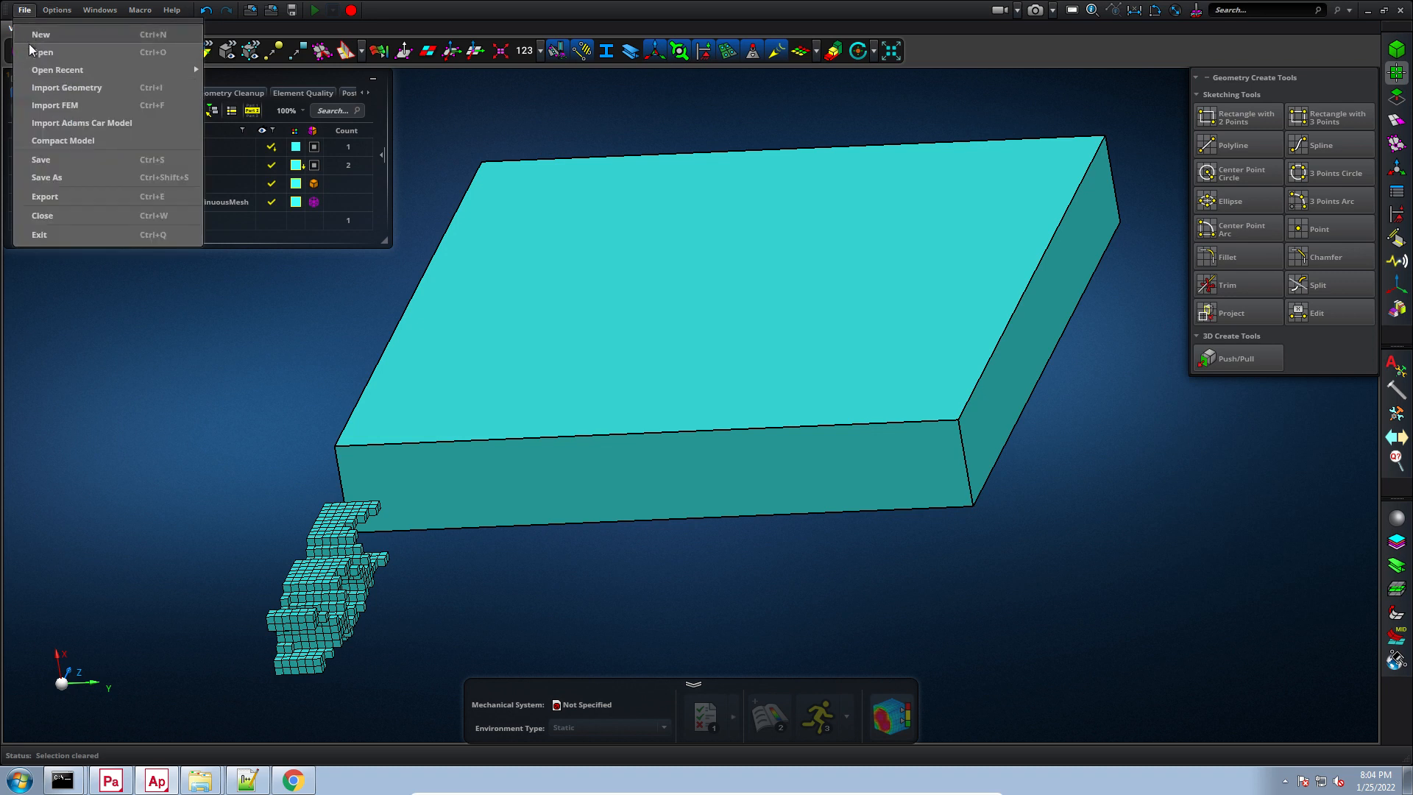
click(45, 202)
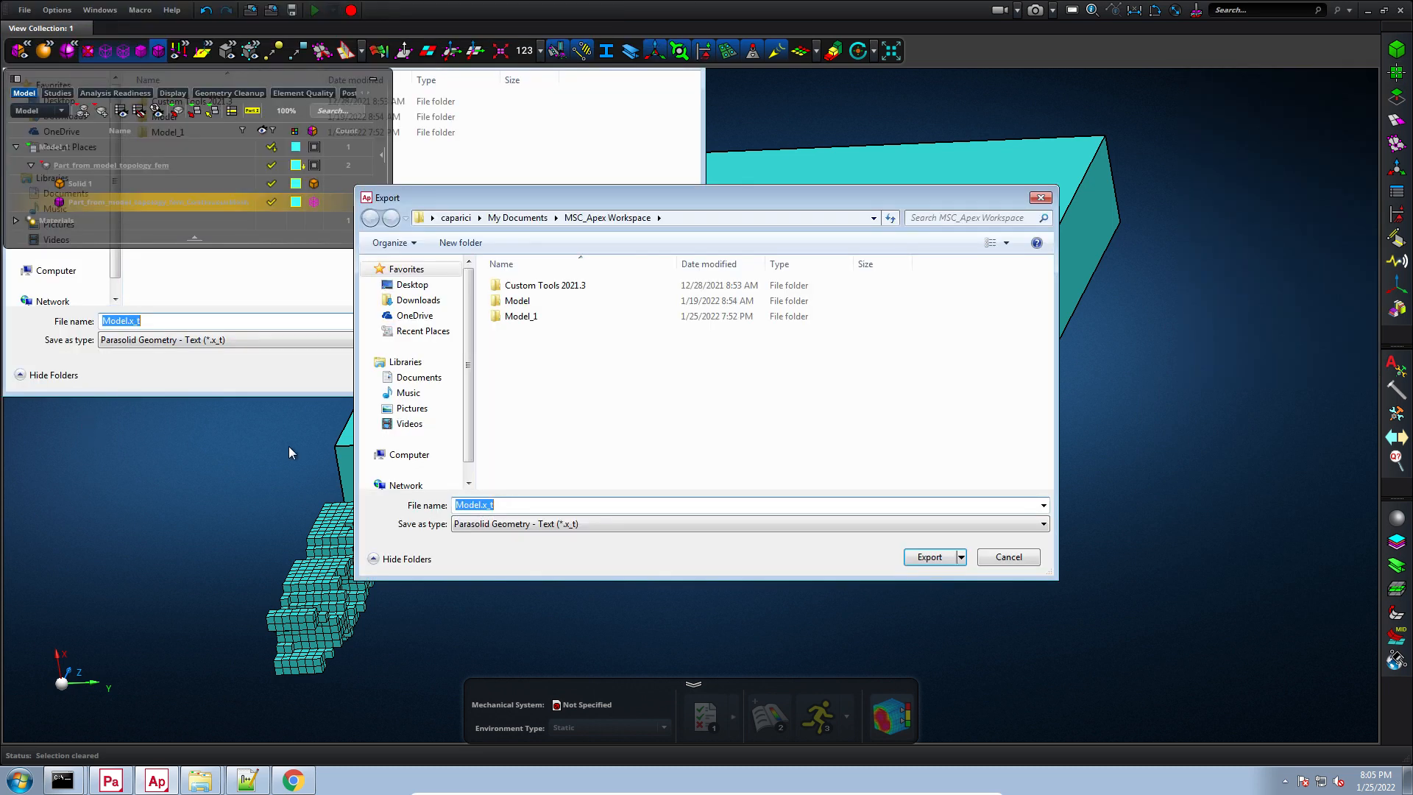
click(519, 524)
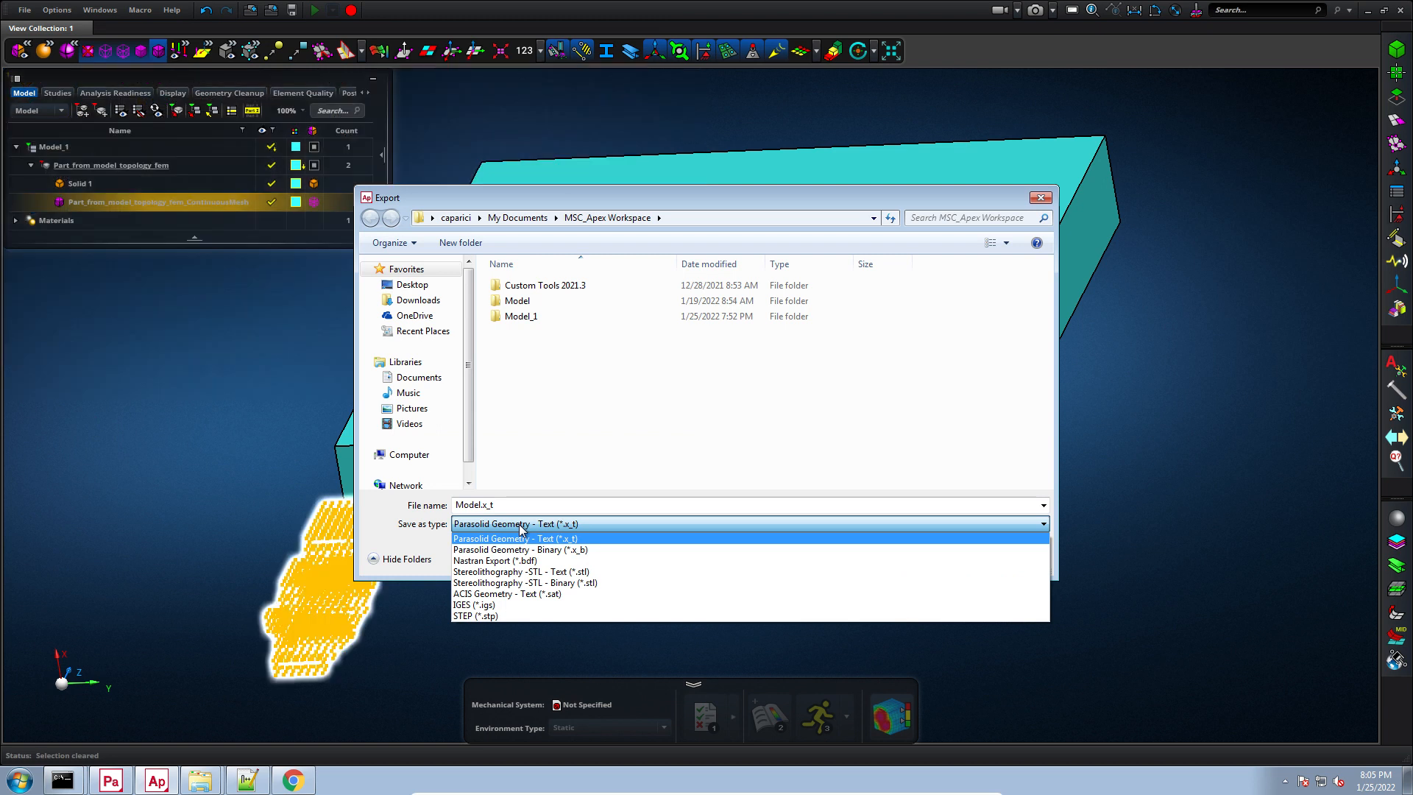
click(480, 537)
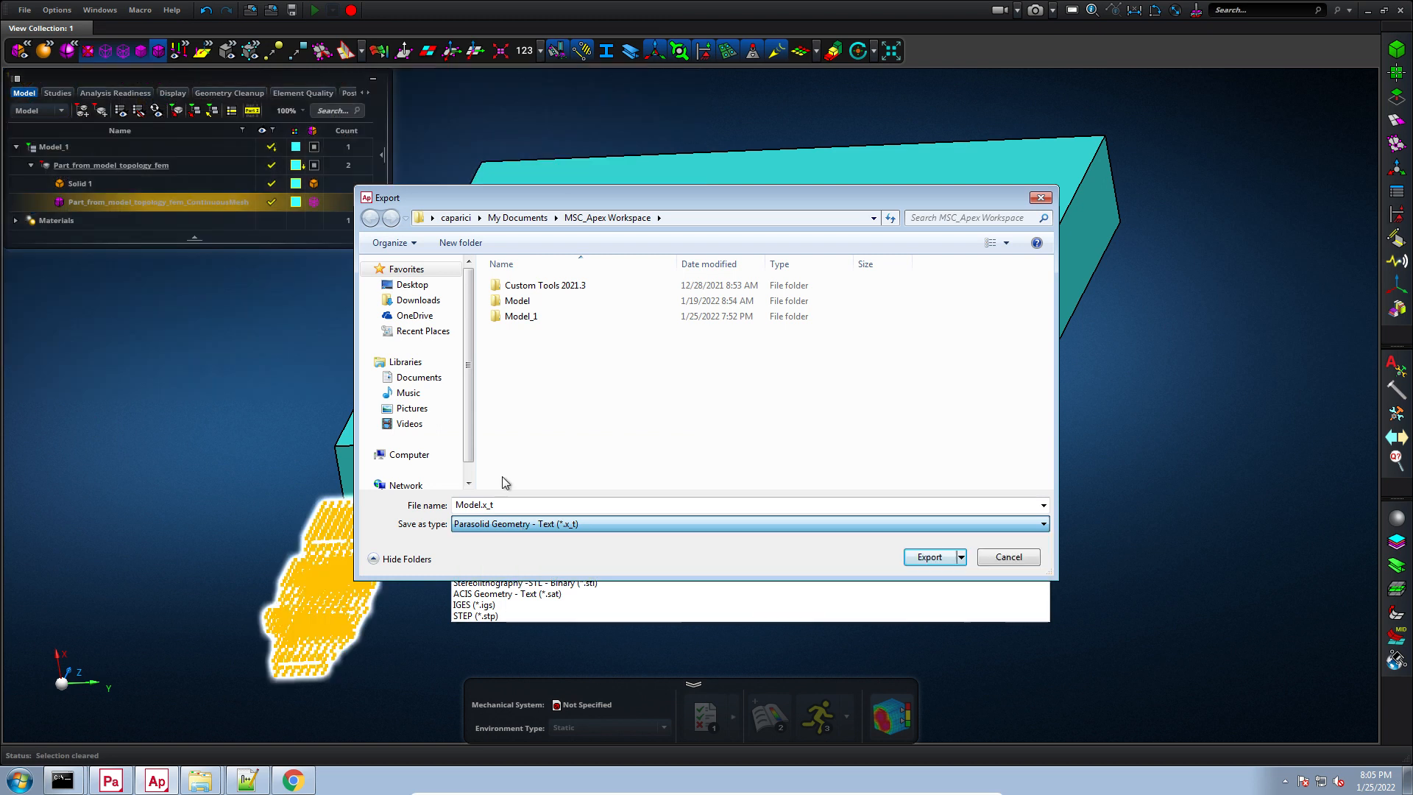
click(416, 289)
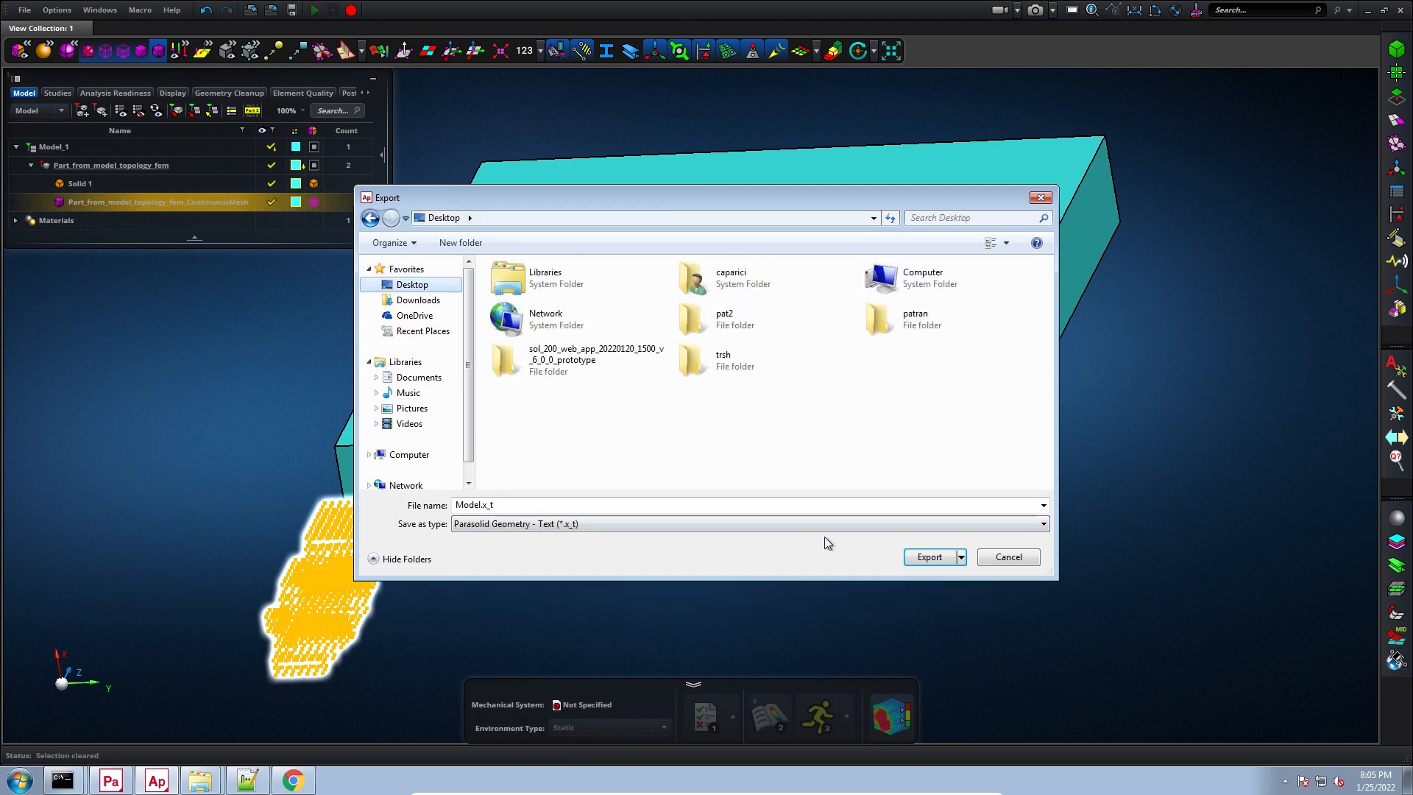
click(919, 557)
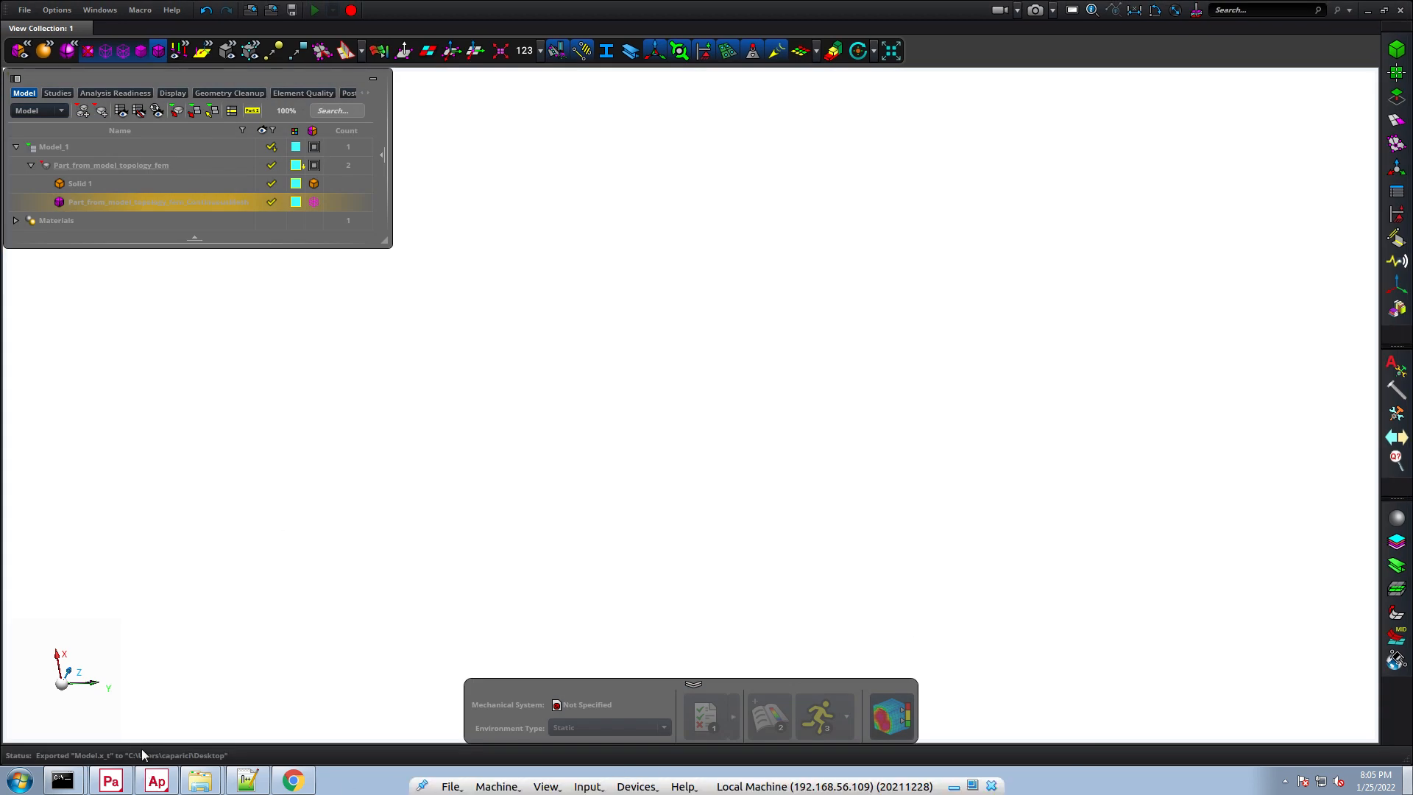
Show the desktop and move the exported Model.x_t file to an empty area away from the folders.
key(super+d)
click(13, 776)
drag(31, 340, 813, 490)
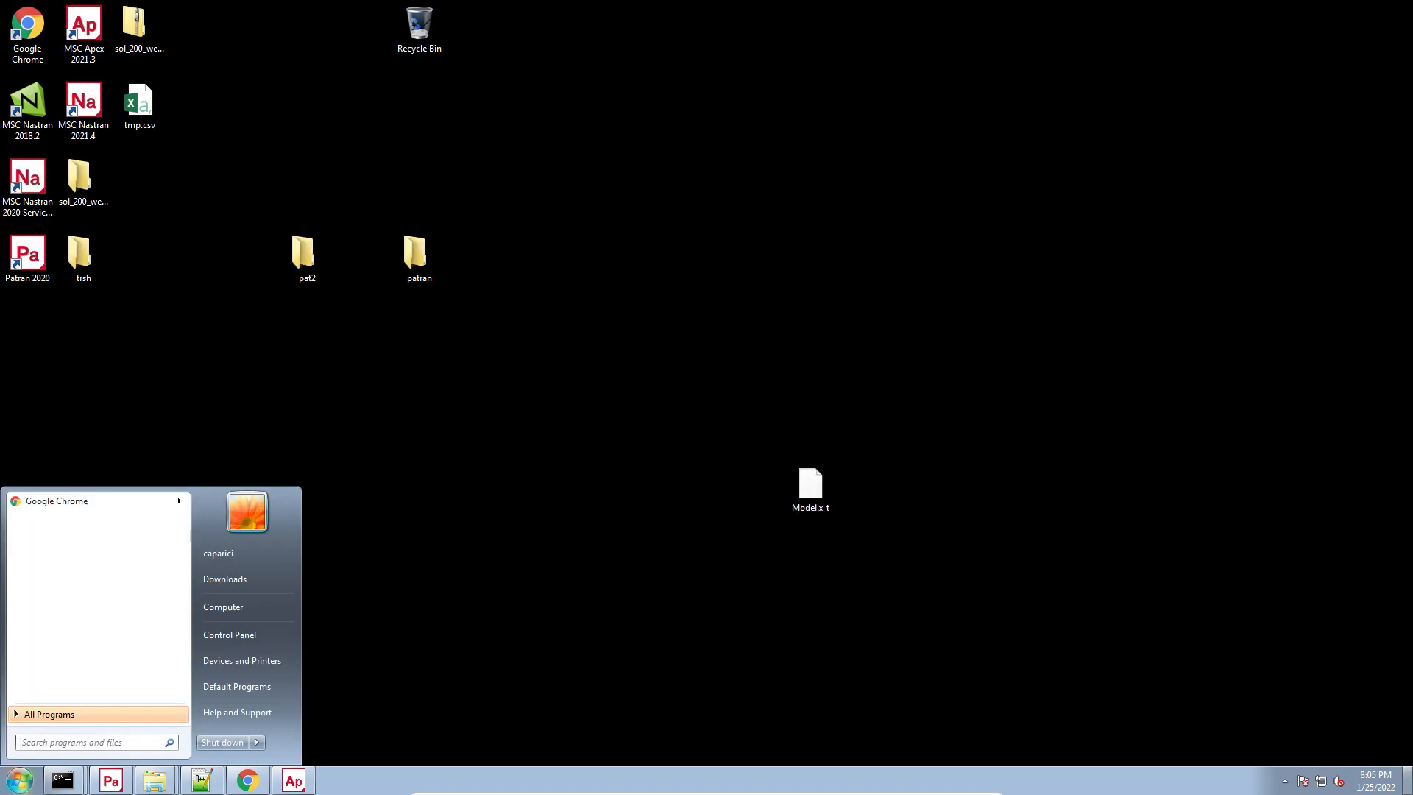
Switch to Patran, fit the mesh in the viewport and set up a model import with Parasolid xmt as the source.
click(114, 784)
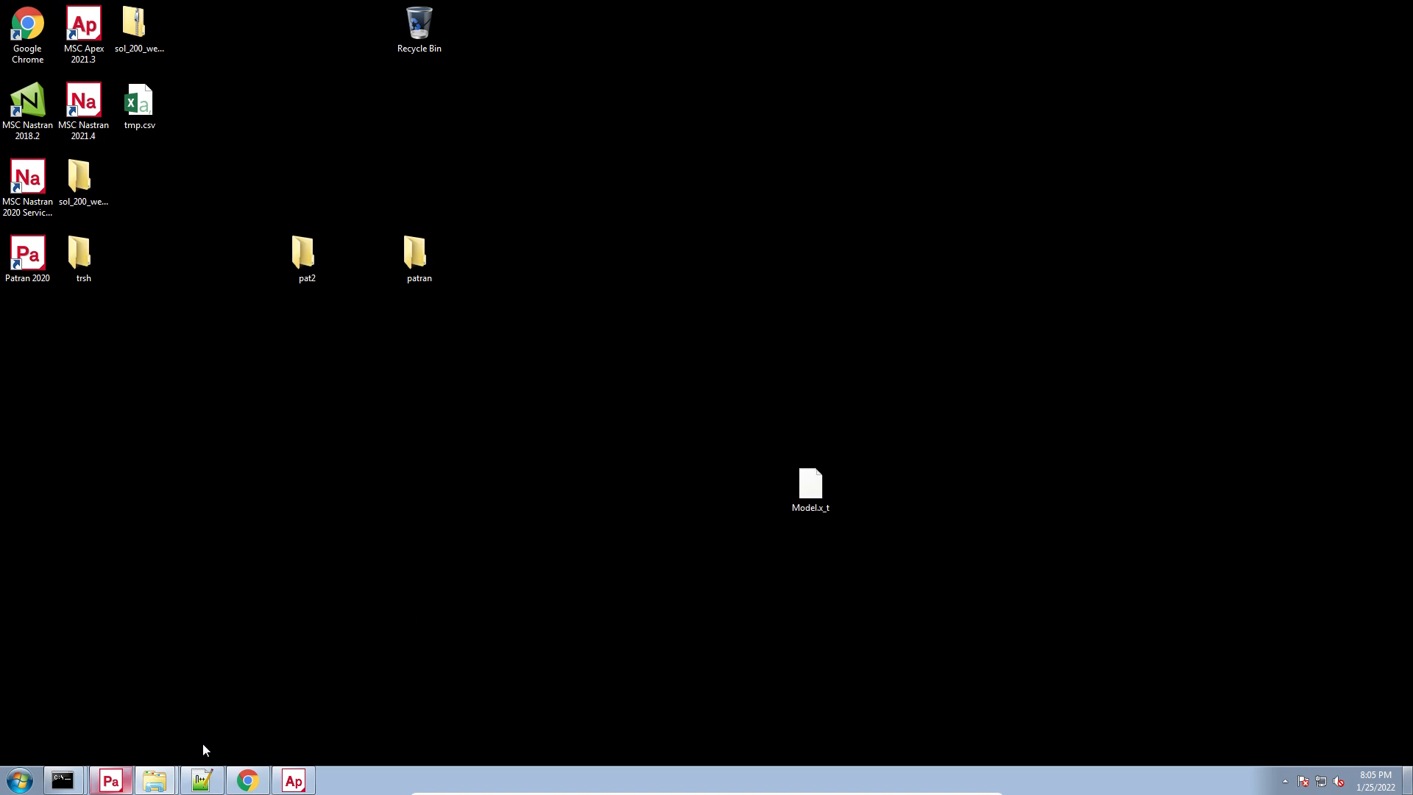
click(115, 779)
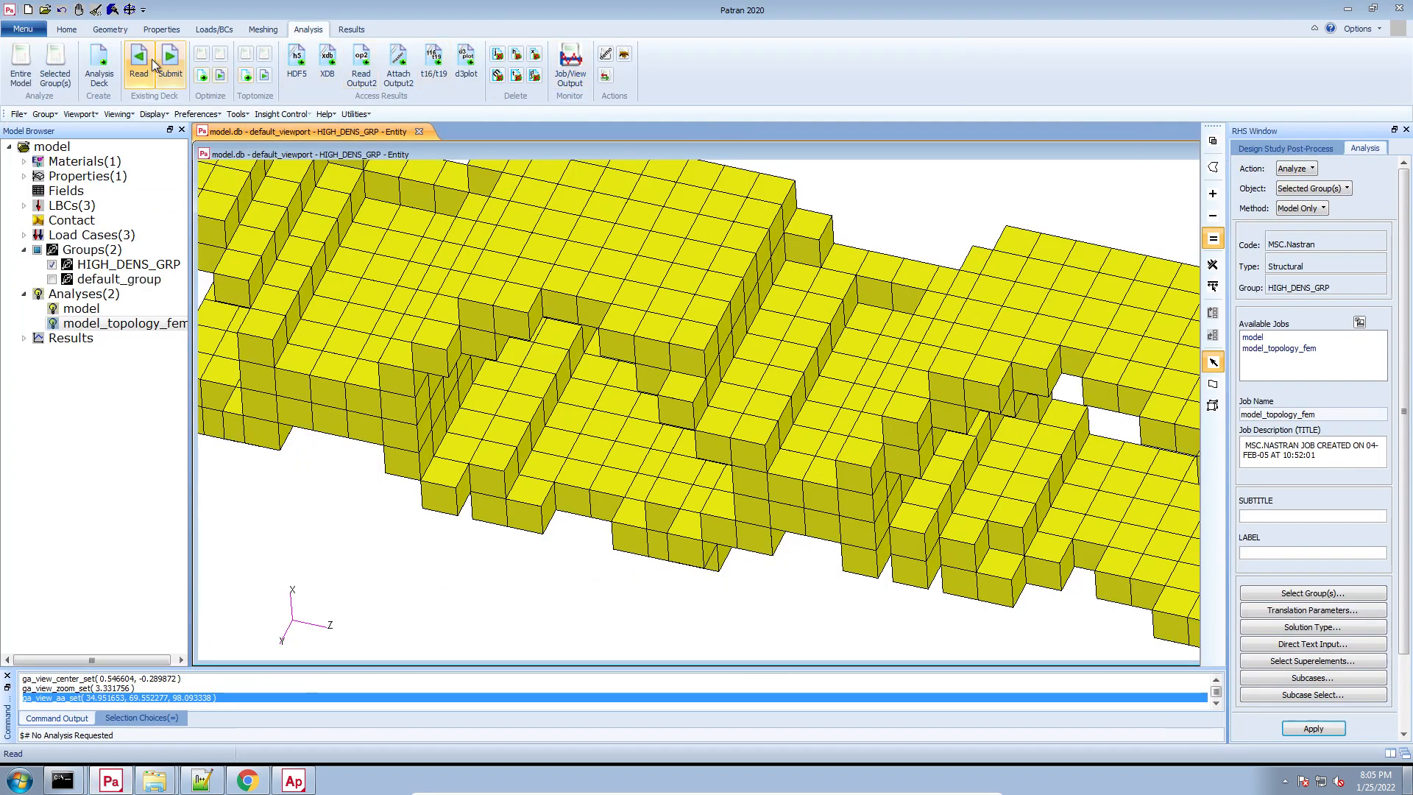
click(130, 10)
click(23, 29)
mouse_move(55, 65)
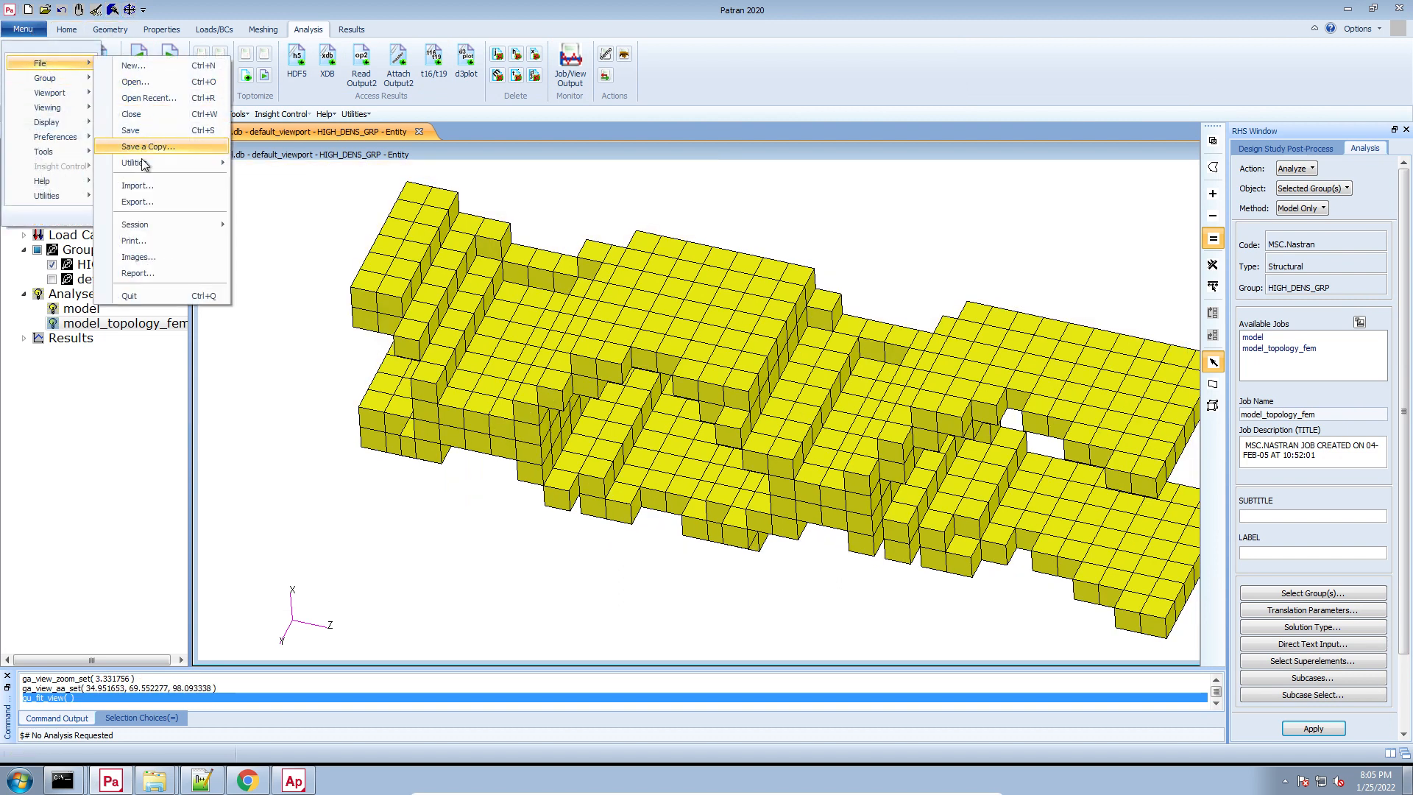
click(140, 185)
click(742, 116)
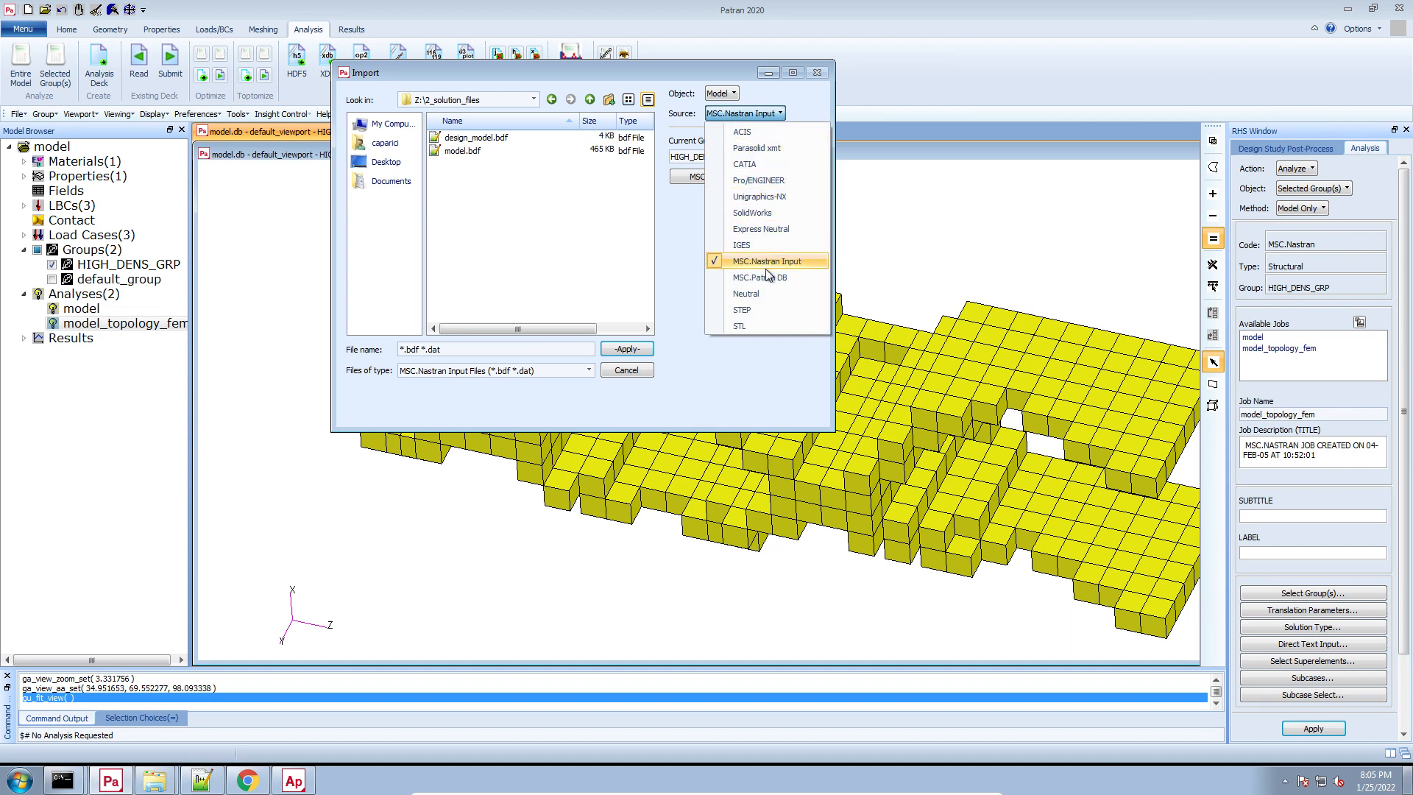
click(764, 147)
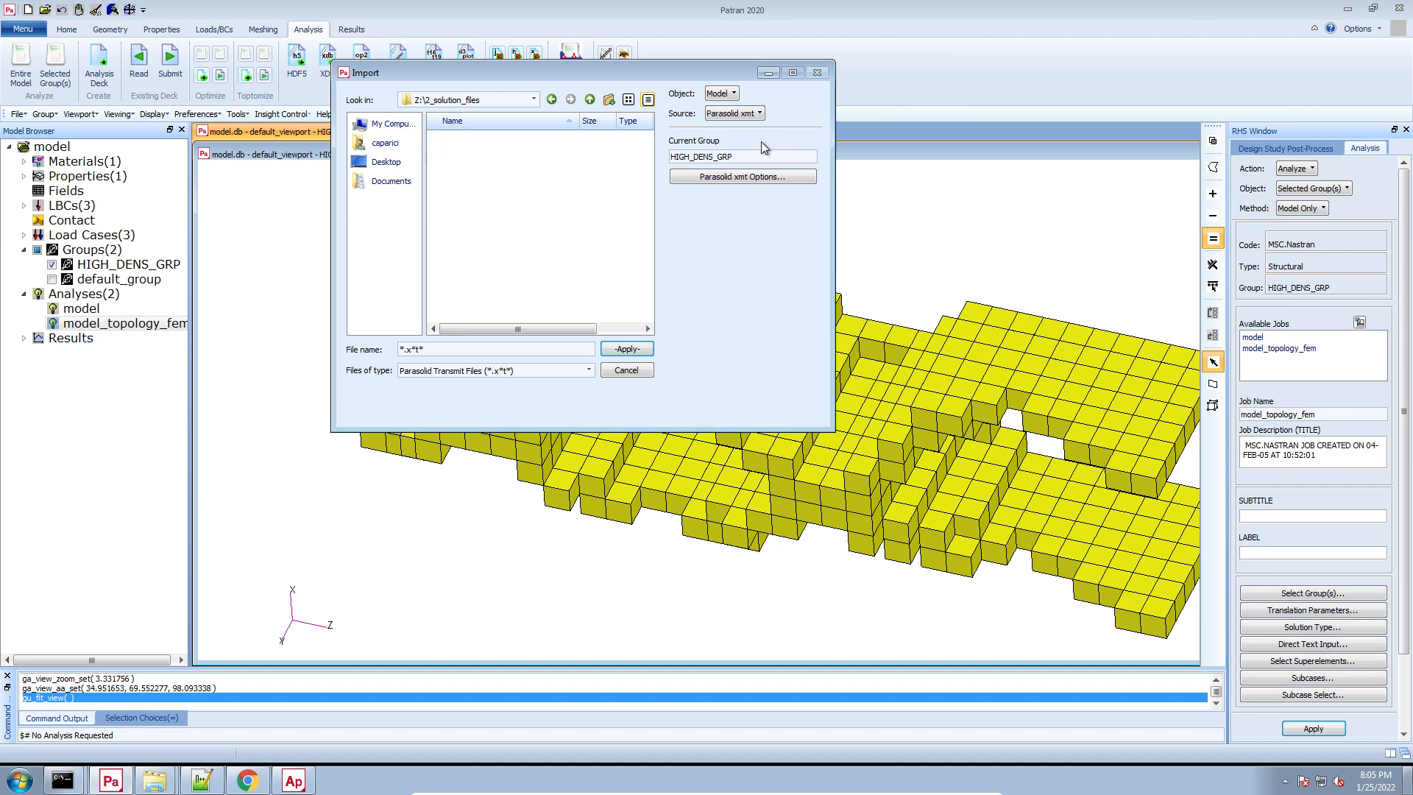
Try to import the Parasolid file Model.x_t from the Desktop and dismiss the resulting message.
click(384, 162)
click(483, 191)
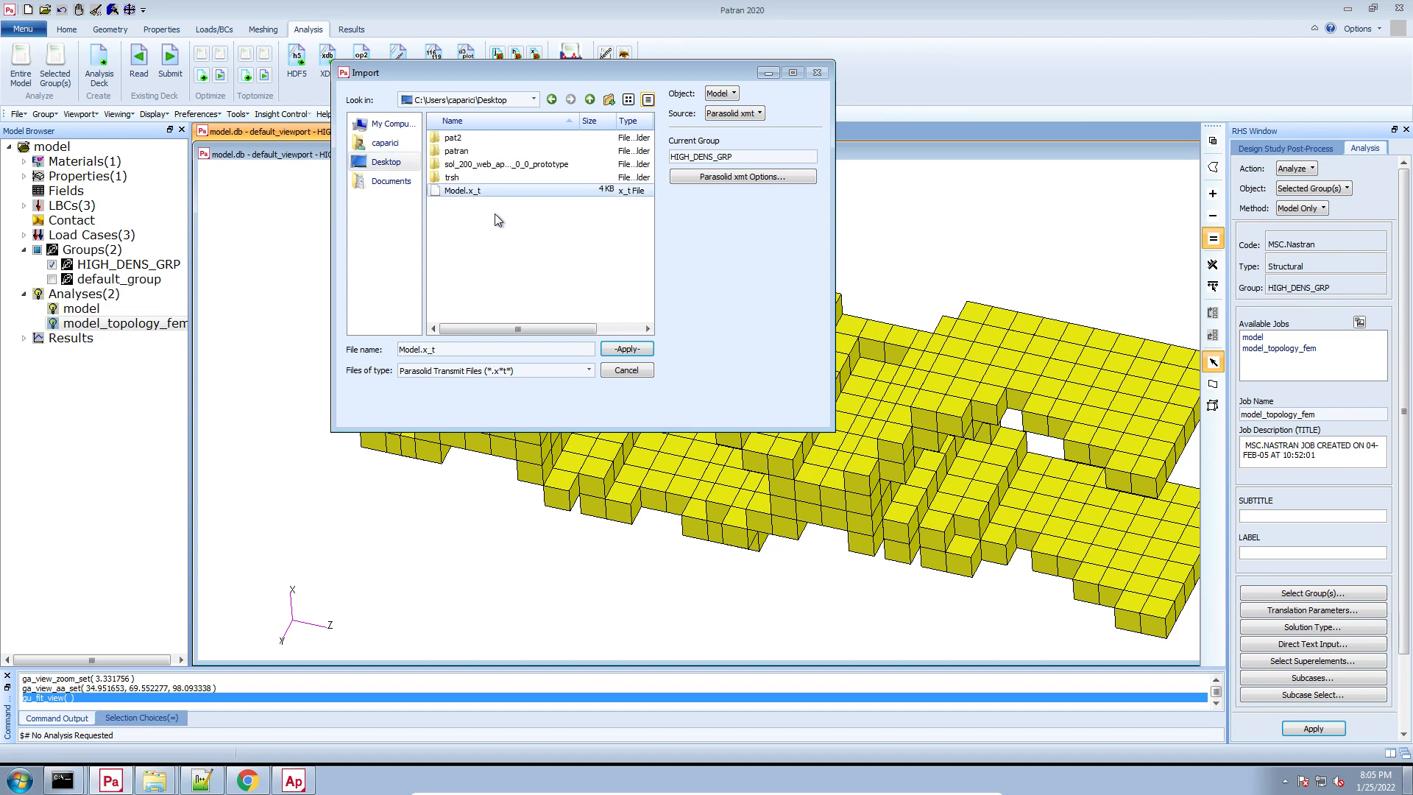
click(626, 349)
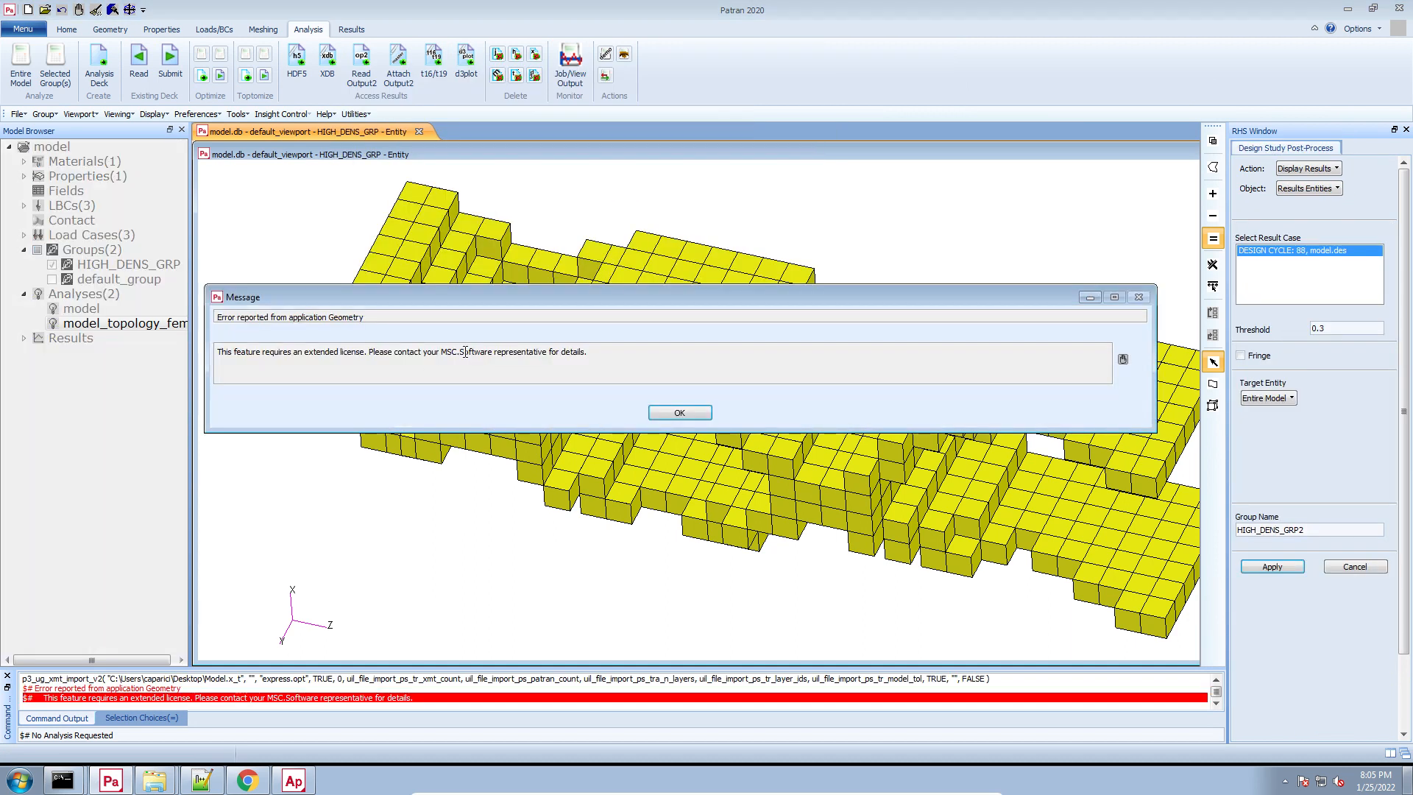
double_click(530, 353)
click(697, 412)
scroll(831, 262, down, 1)
scroll(832, 265, up, 3)
scroll(832, 265, down, 9)
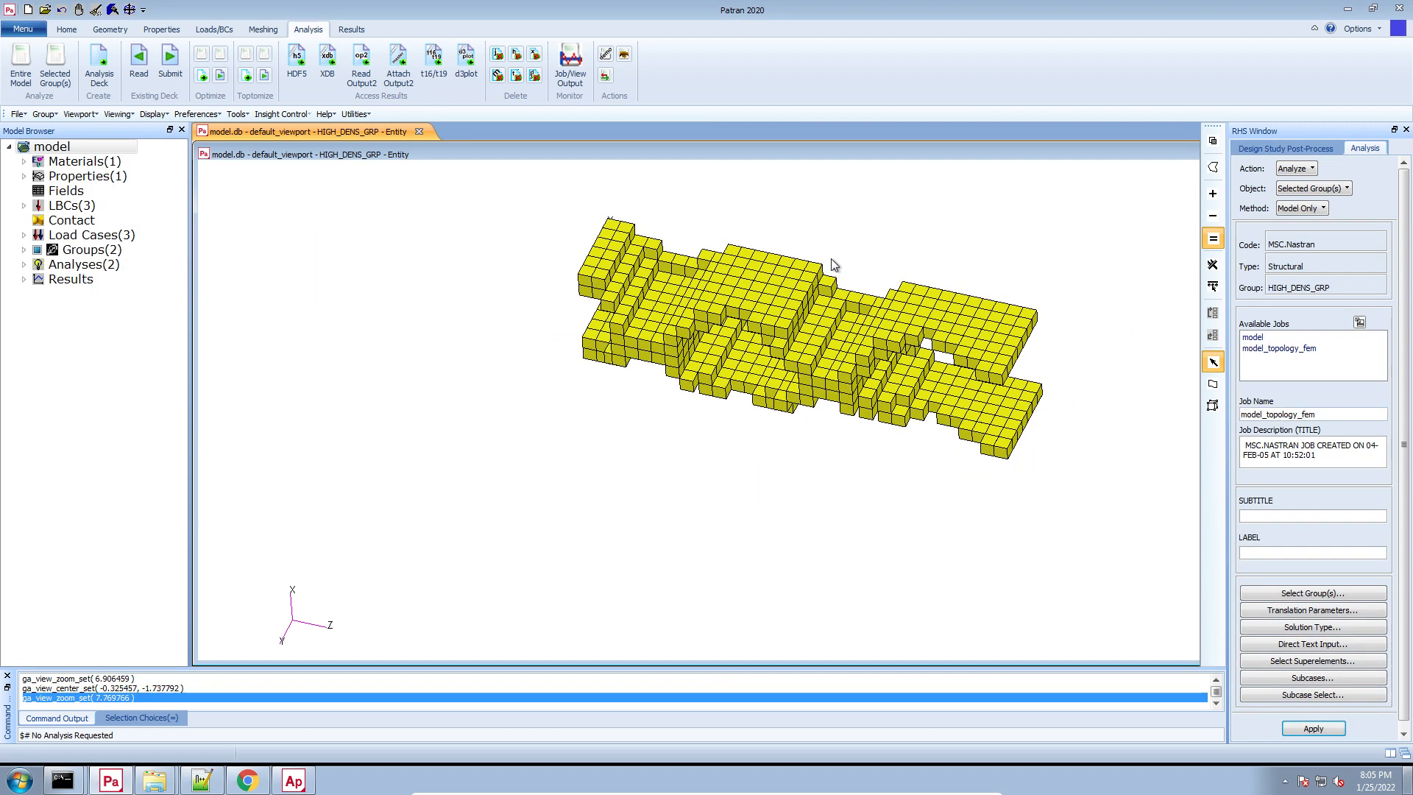
middle_drag(703, 491, 911, 268)
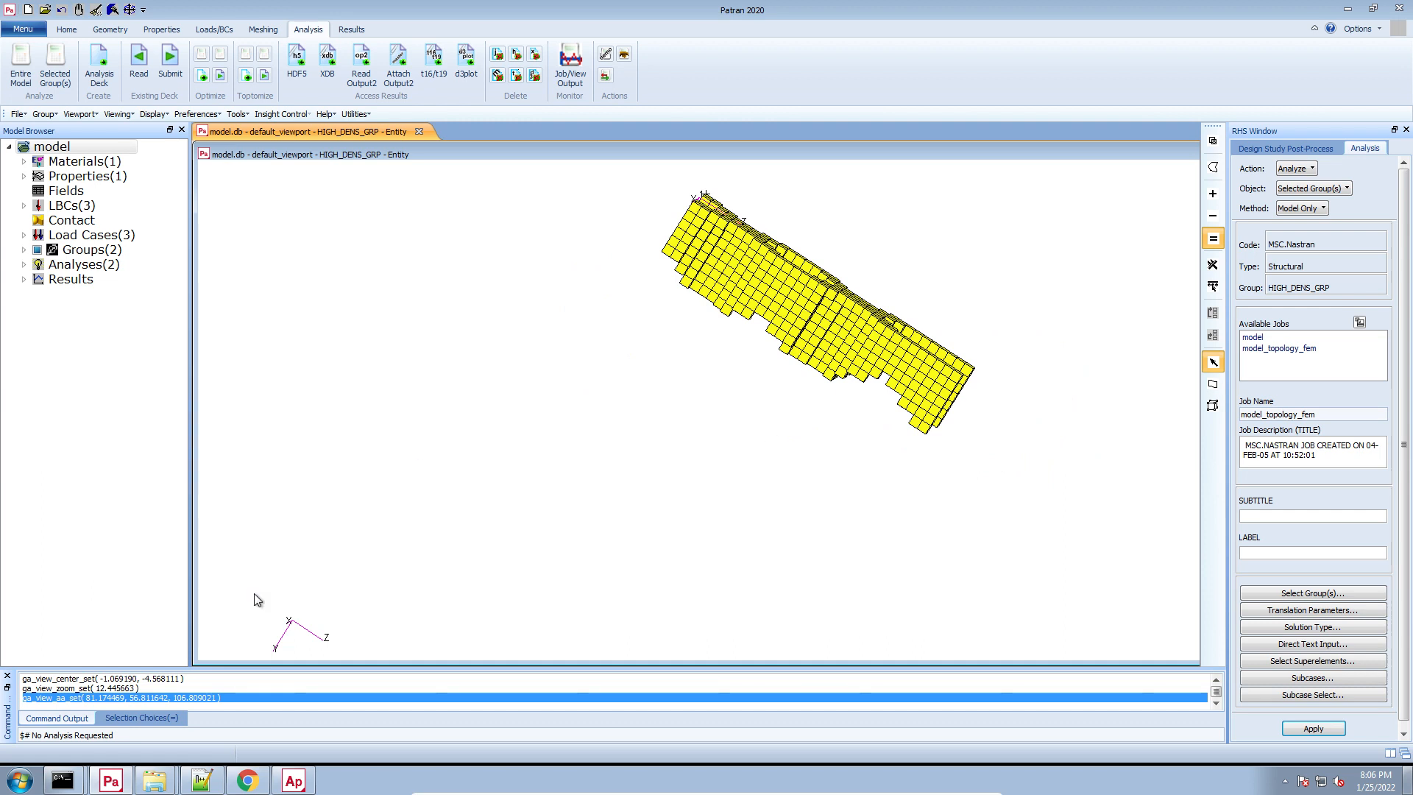